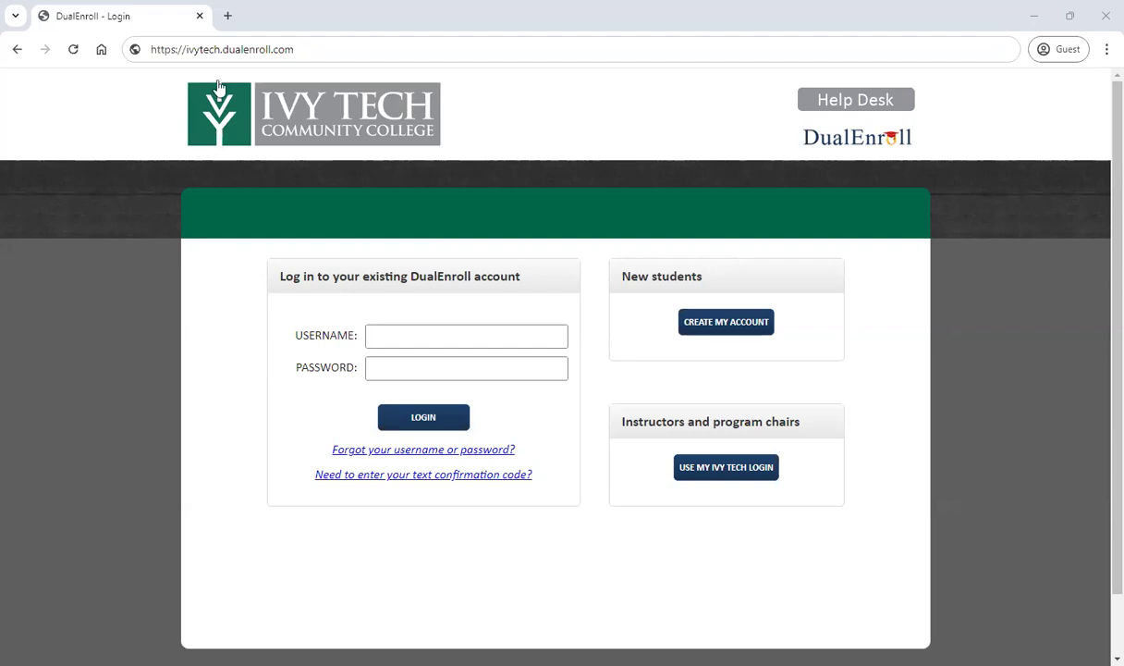
# Step: From the login page, choose CREATE MY ACCOUNT under New students
pyautogui.click(215, 43)
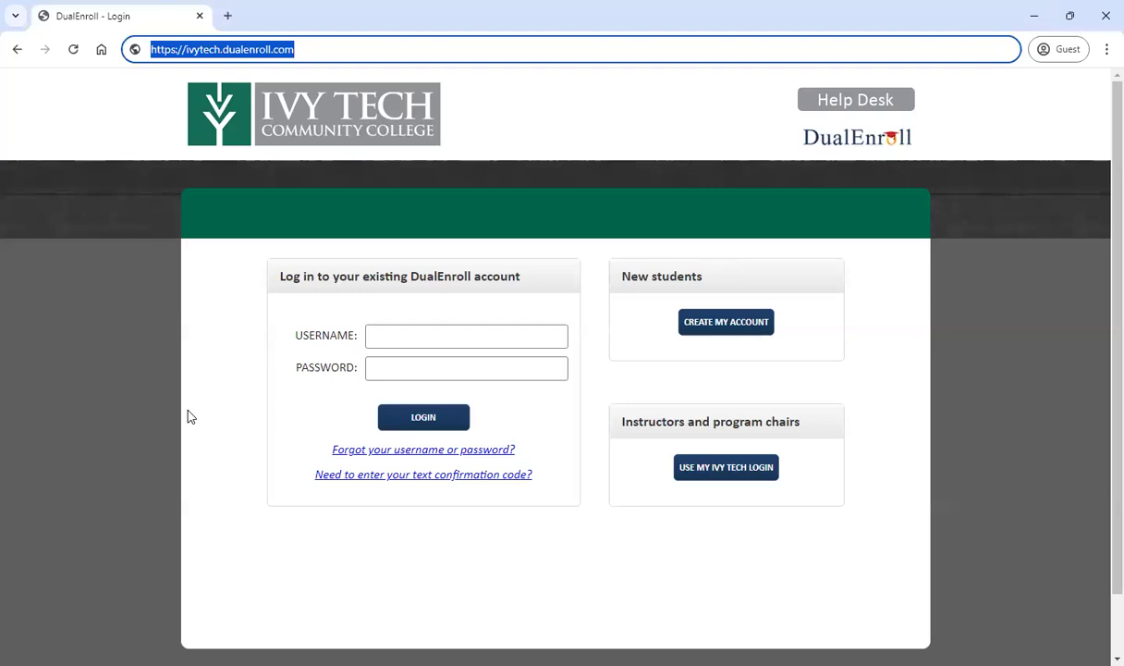
pyautogui.click(240, 349)
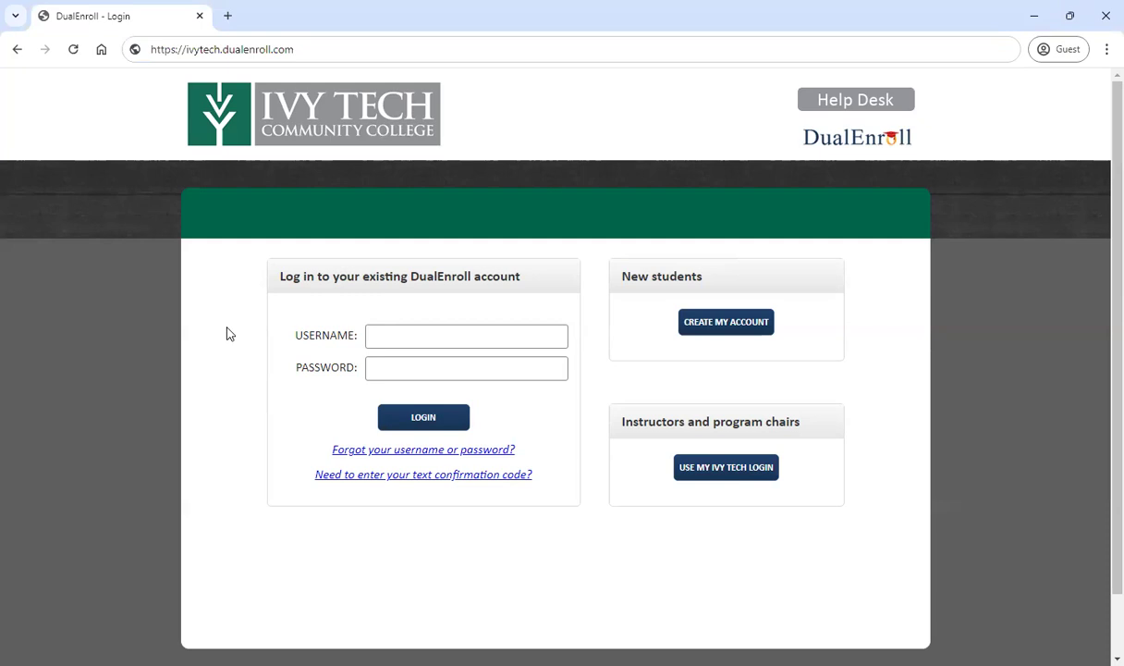
pyautogui.click(406, 334)
pyautogui.click(400, 365)
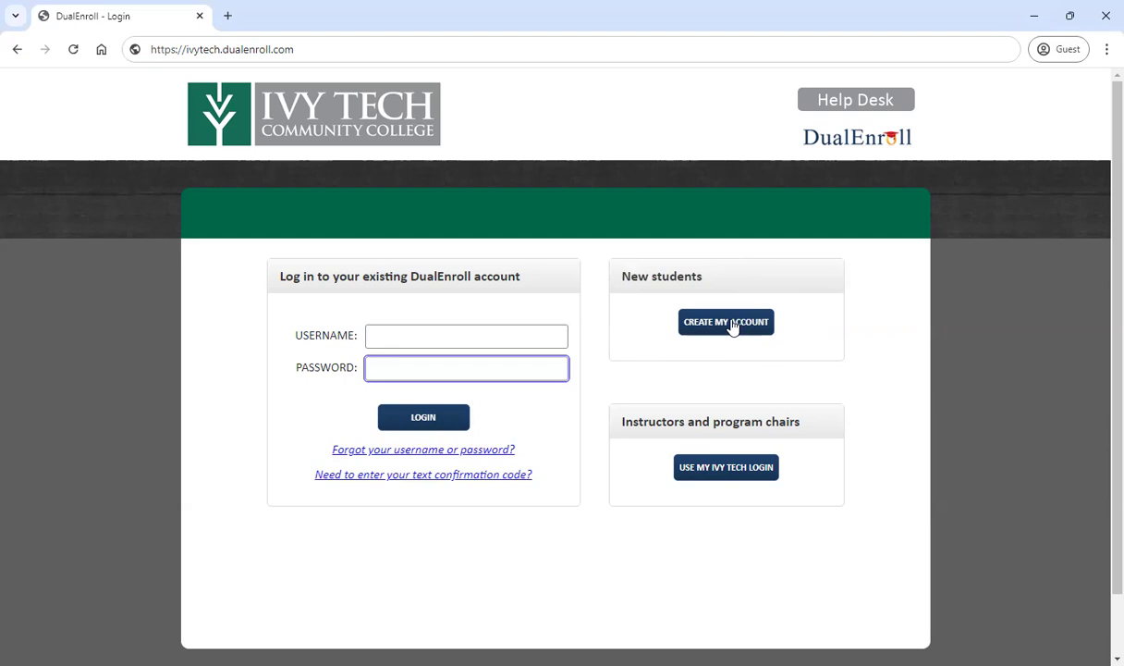
pyautogui.click(732, 327)
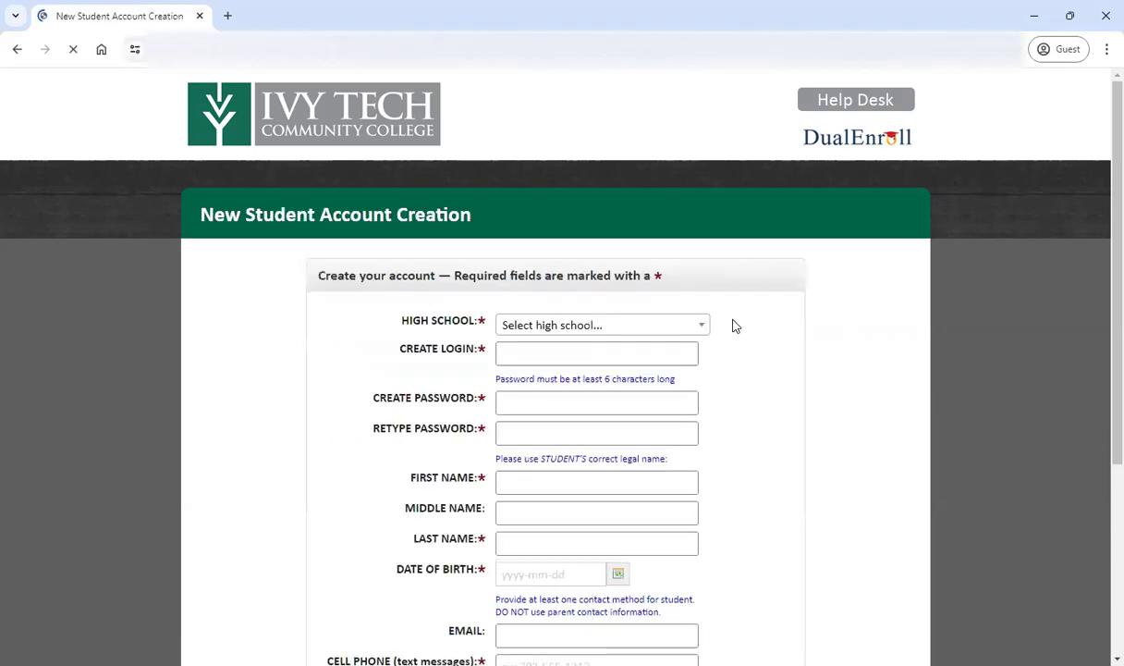
# Step: Search the high school list and select PENN HIGH SCHOOL
pyautogui.click(554, 325)
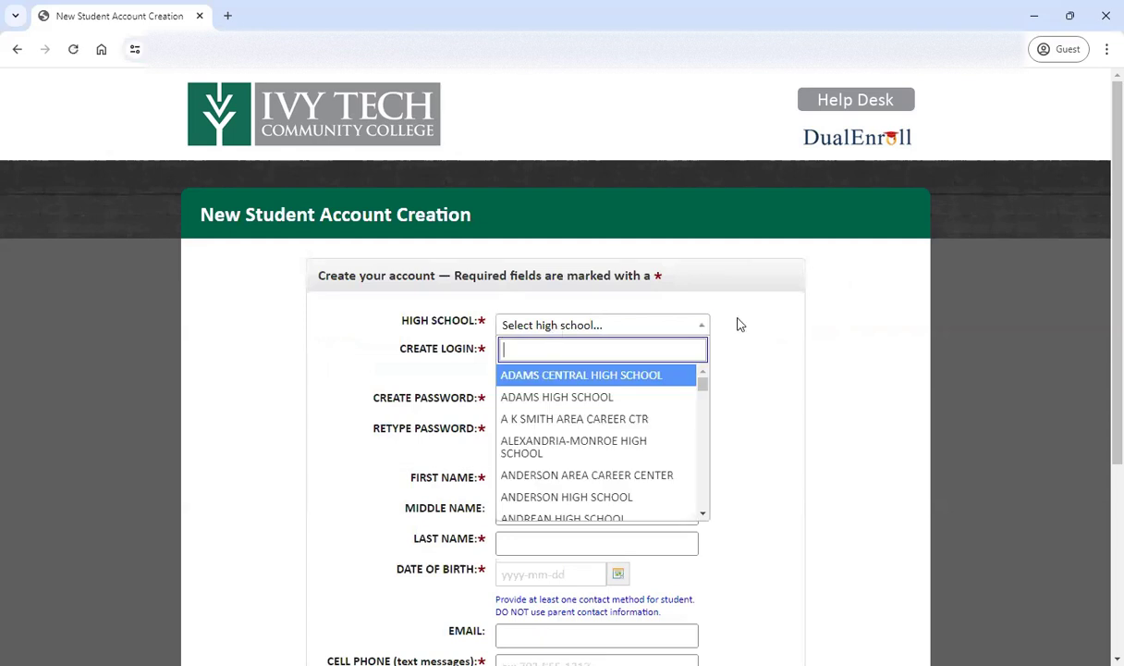
pyautogui.scroll(-2, 777, 329)
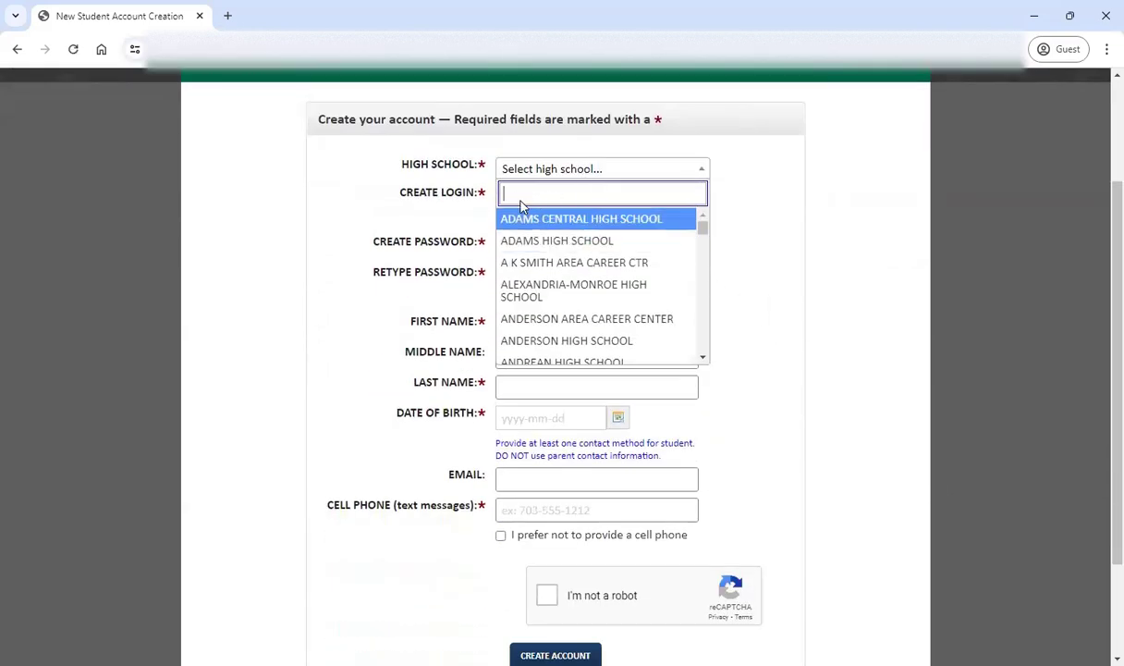
pyautogui.press('Down')
pyautogui.press('Down')
pyautogui.press('Down')
pyautogui.write('benn')
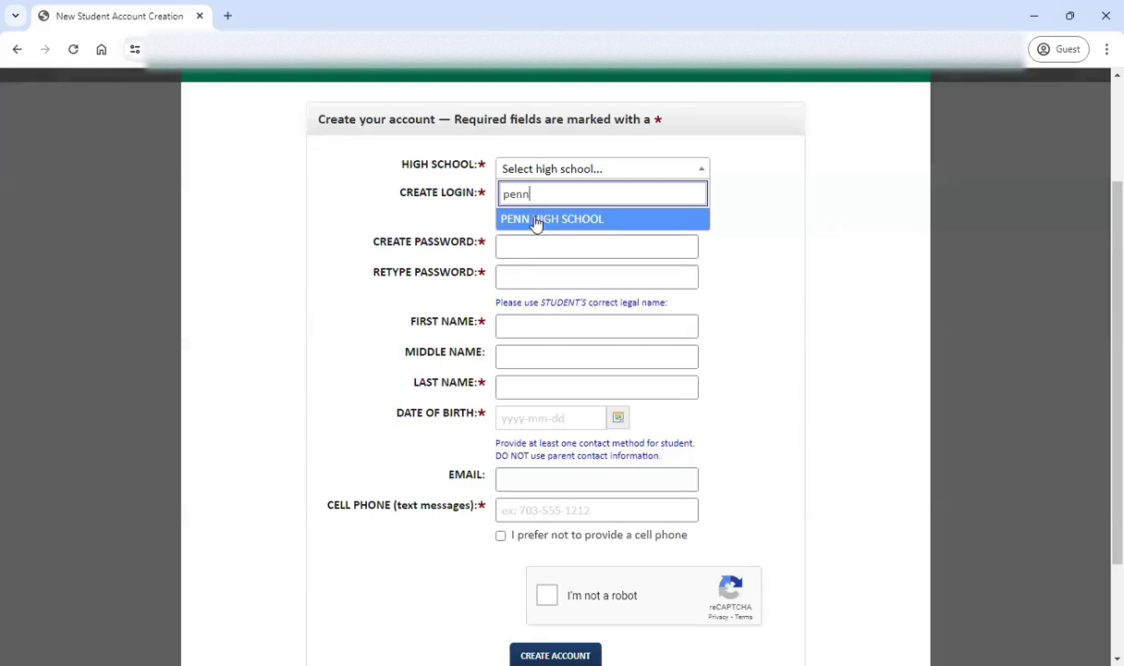
pyautogui.click(543, 218)
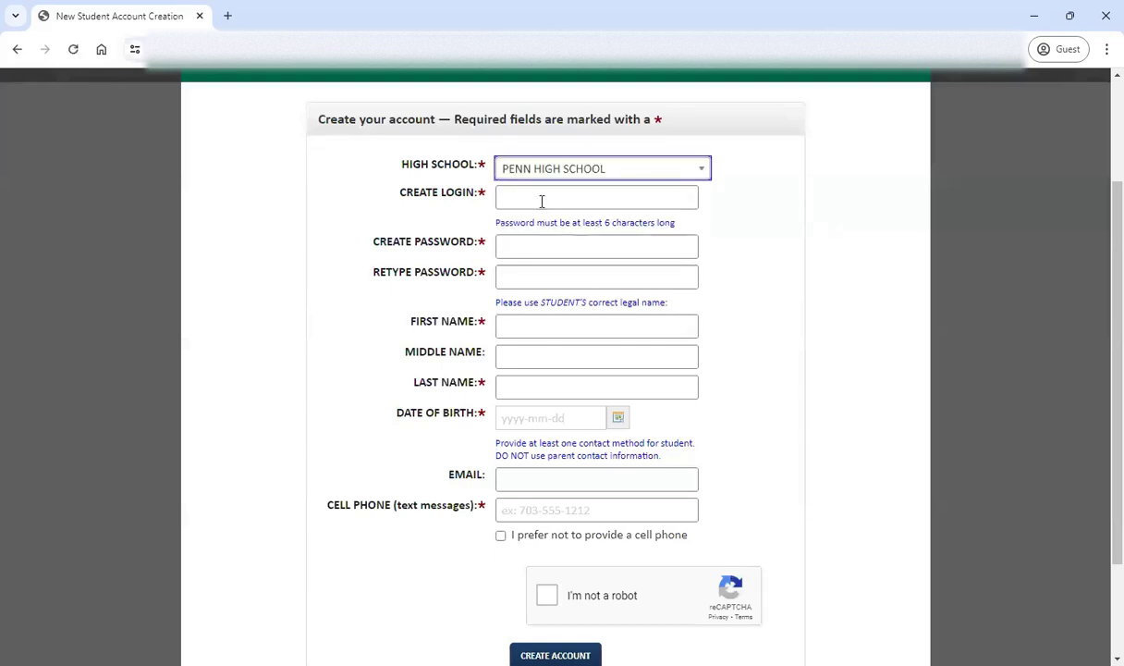
pyautogui.click(542, 200)
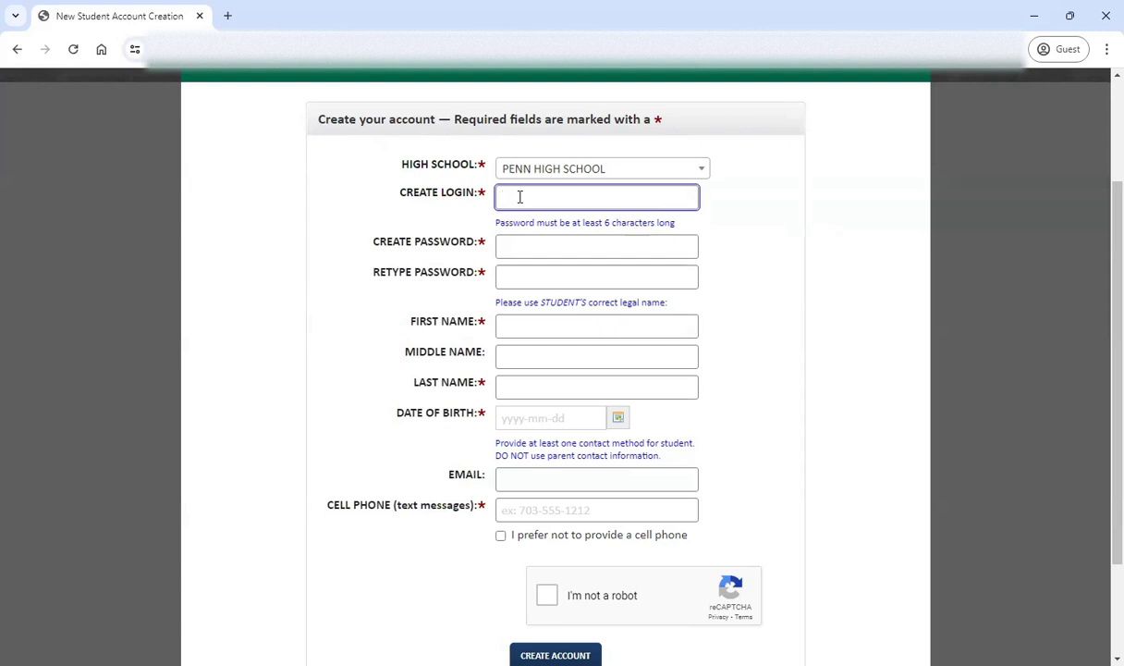
# Step: Type the student's e-mail address into CREATE LOGIN, keeping the full address
pyautogui.write('Sample.student@highschool.com')
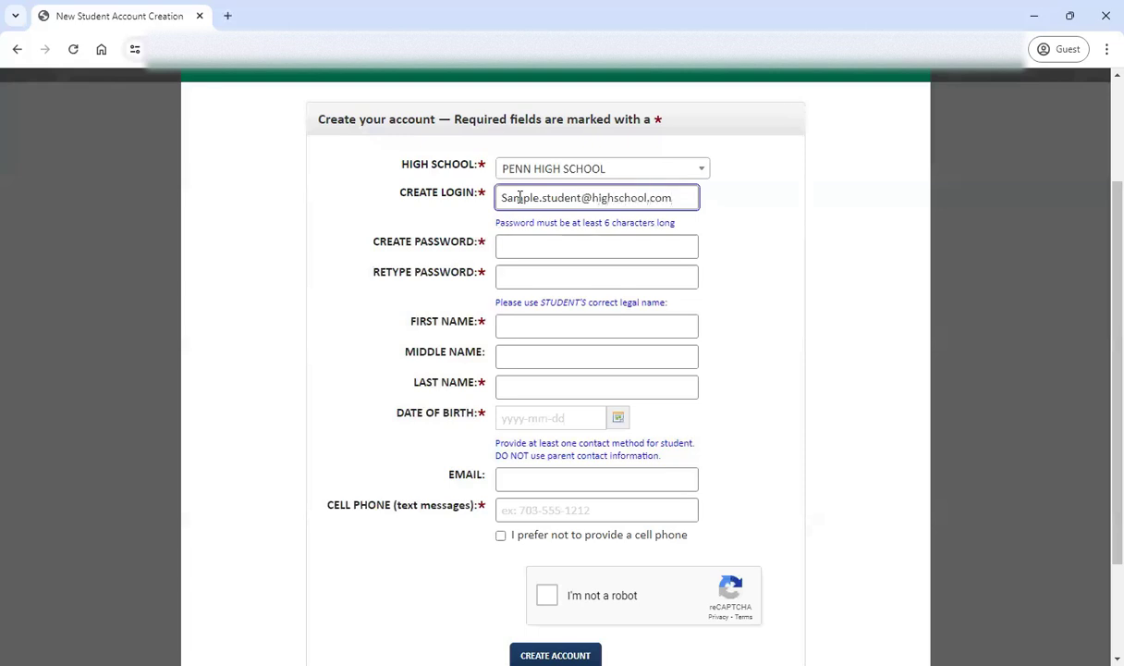
pyautogui.moveTo(580, 198); pyautogui.dragTo(672, 198)
pyautogui.click(572, 198)
pyautogui.moveTo(582, 197); pyautogui.dragTo(663, 194)
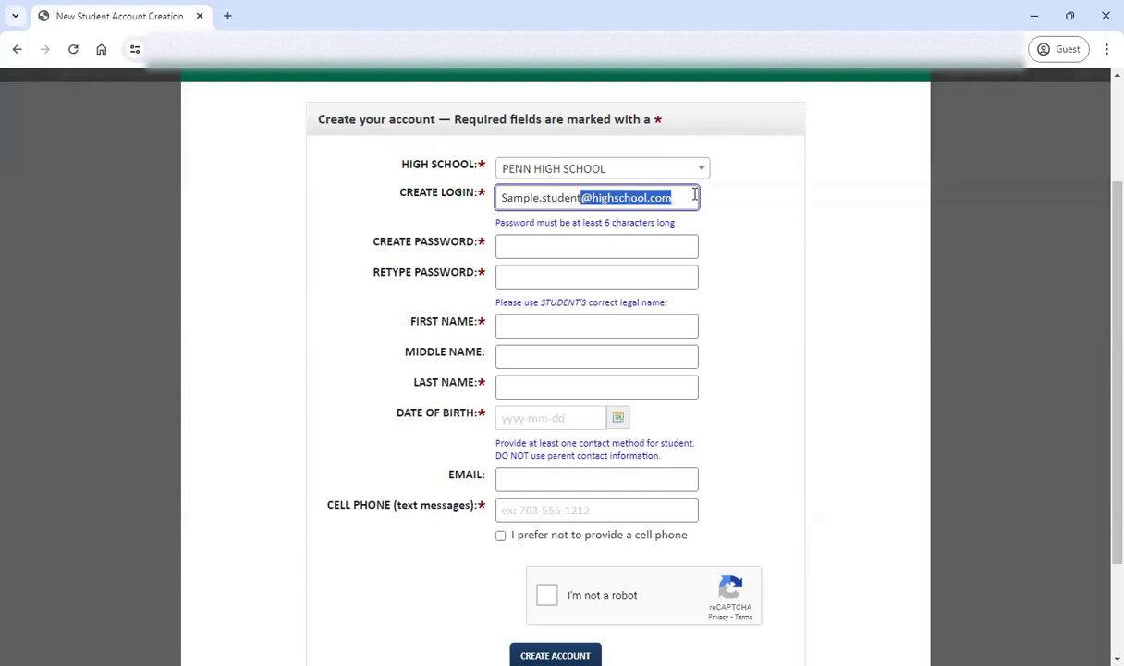
pyautogui.press('BackSpace')
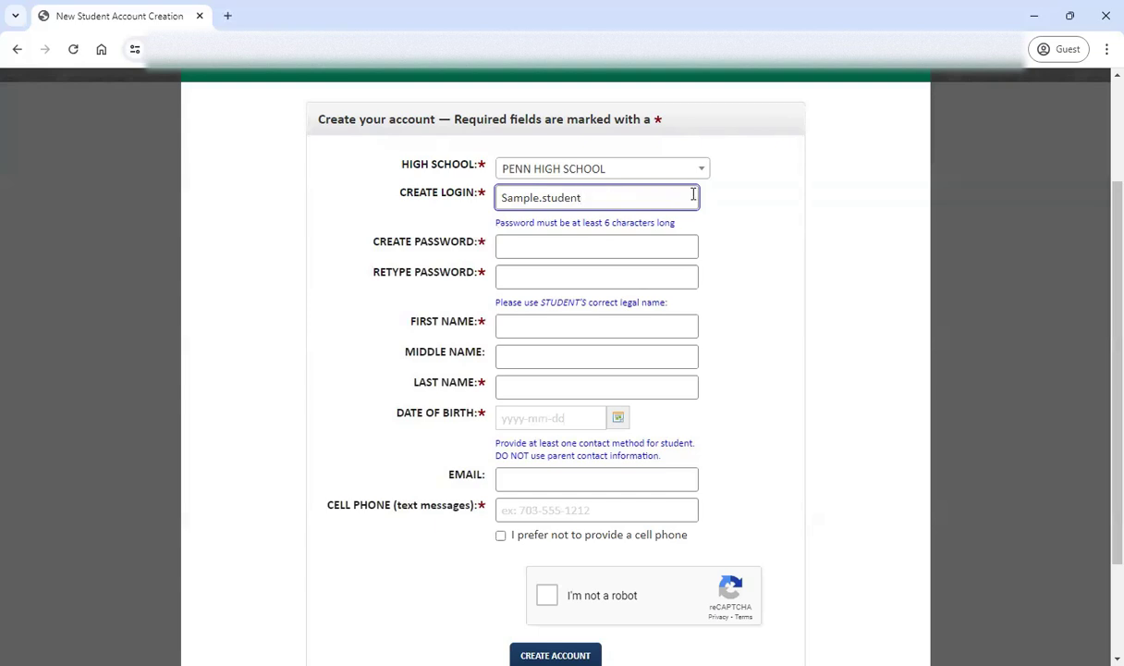
pyautogui.hotkey('ctrl', 'z')
pyautogui.moveTo(683, 193); pyautogui.dragTo(650, 196)
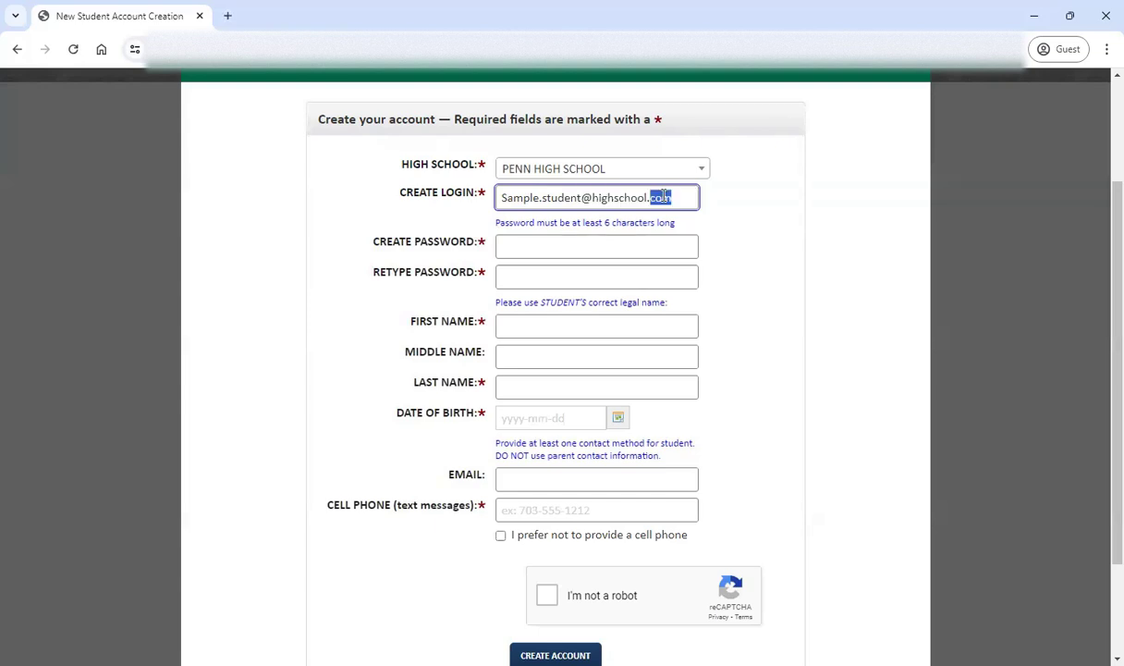
pyautogui.tripleClick(664, 195)
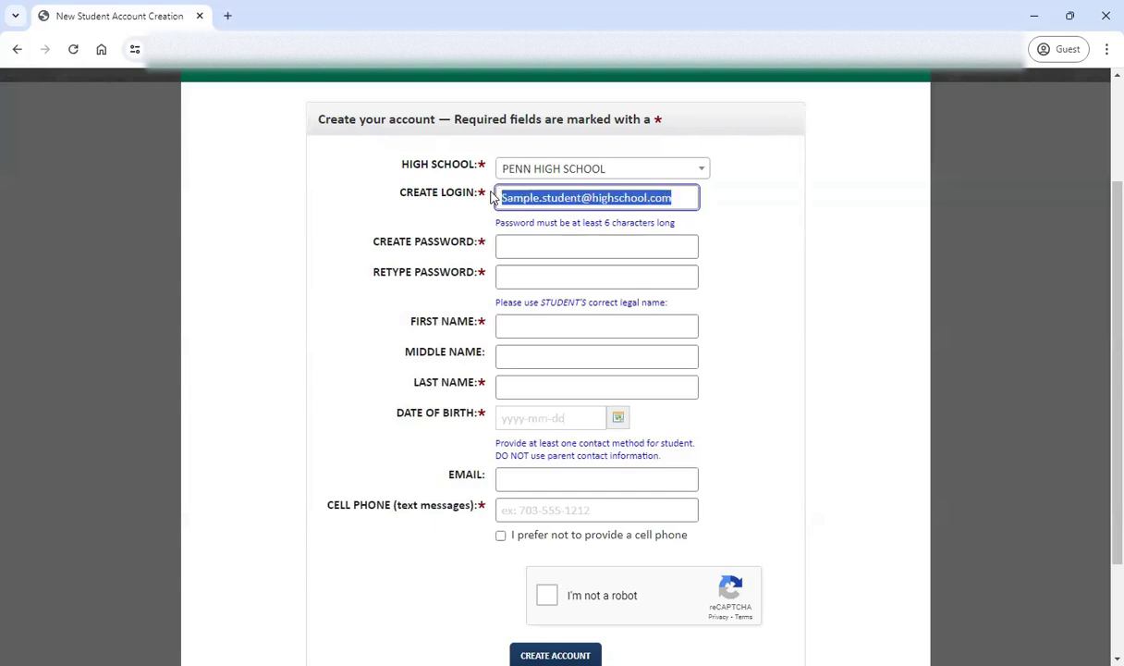
pyautogui.click(699, 207)
pyautogui.click(544, 247)
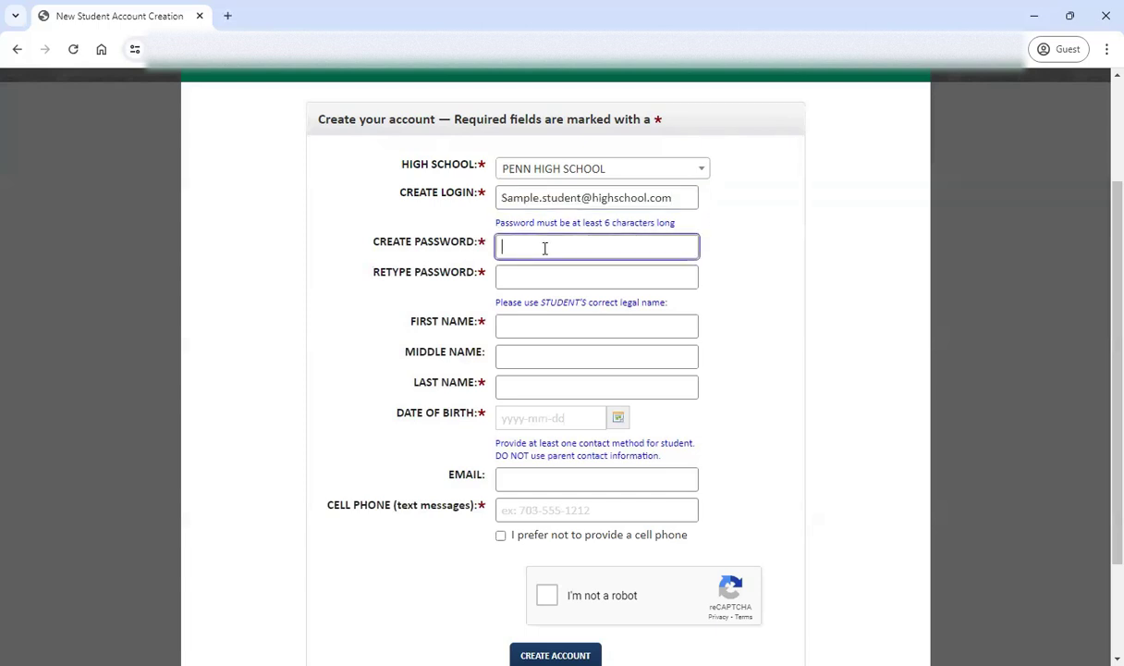
# Step: Enter the password in CREATE PASSWORD and RETYPE PASSWORD, retyping both until they match
pyautogui.write('••••••••')
pyautogui.press('Tab')
pyautogui.write('••••••••')
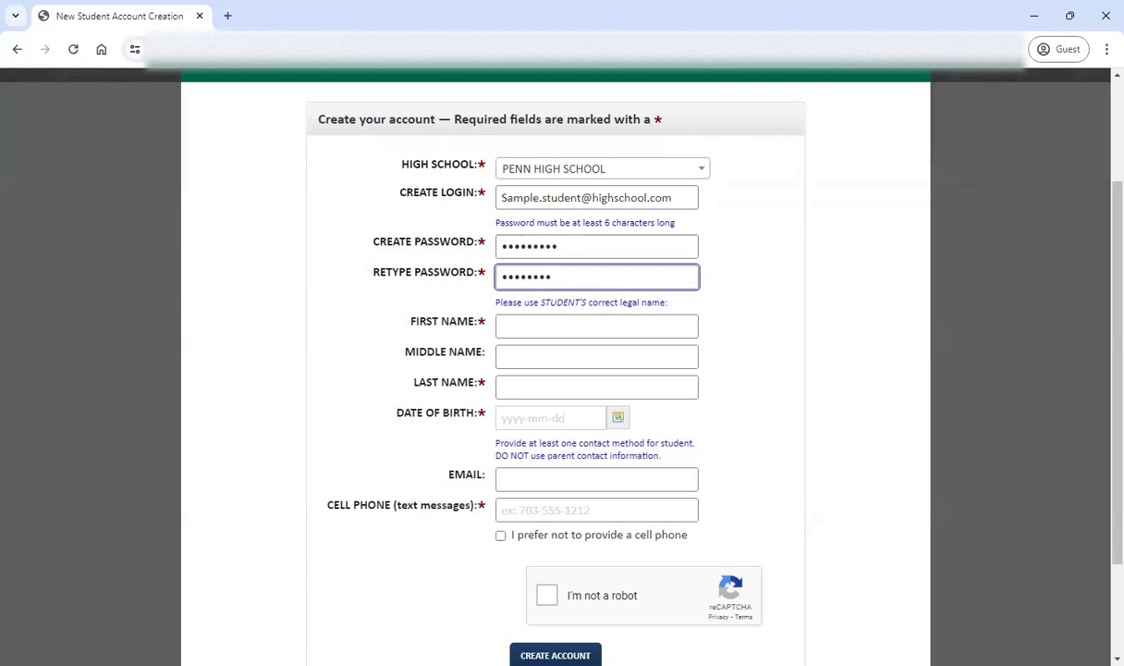
pyautogui.moveTo(562, 286); pyautogui.dragTo(487, 286)
pyautogui.write('••••••••')
pyautogui.press('Tab')
pyautogui.click(404, 238)
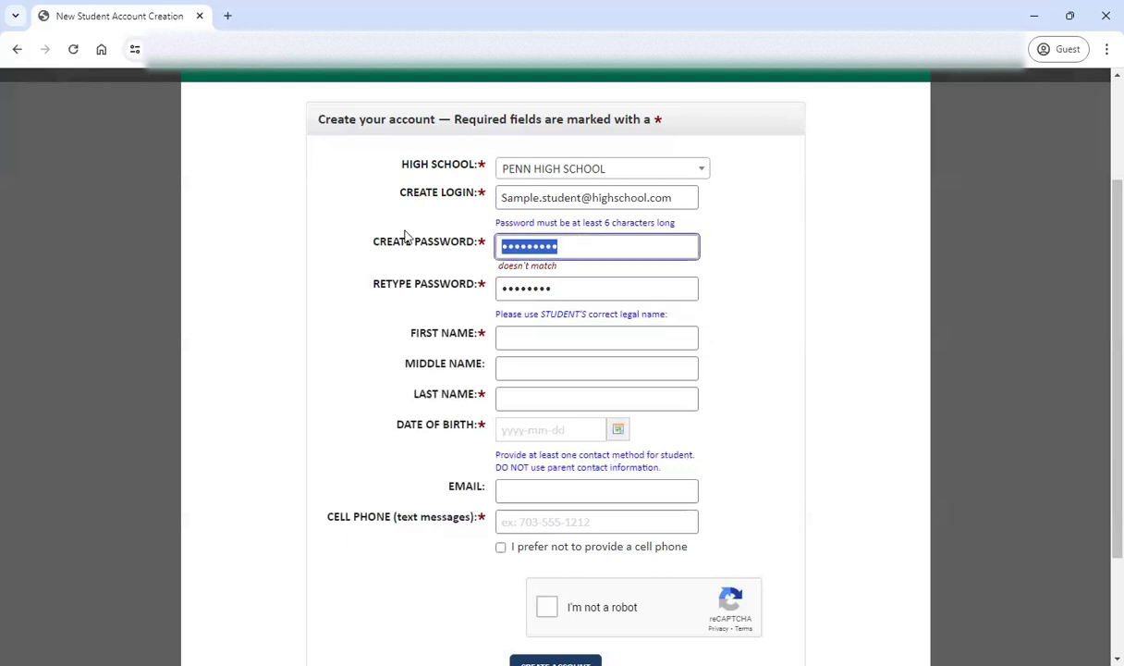
pyautogui.write('••••••••')
pyautogui.press('Tab')
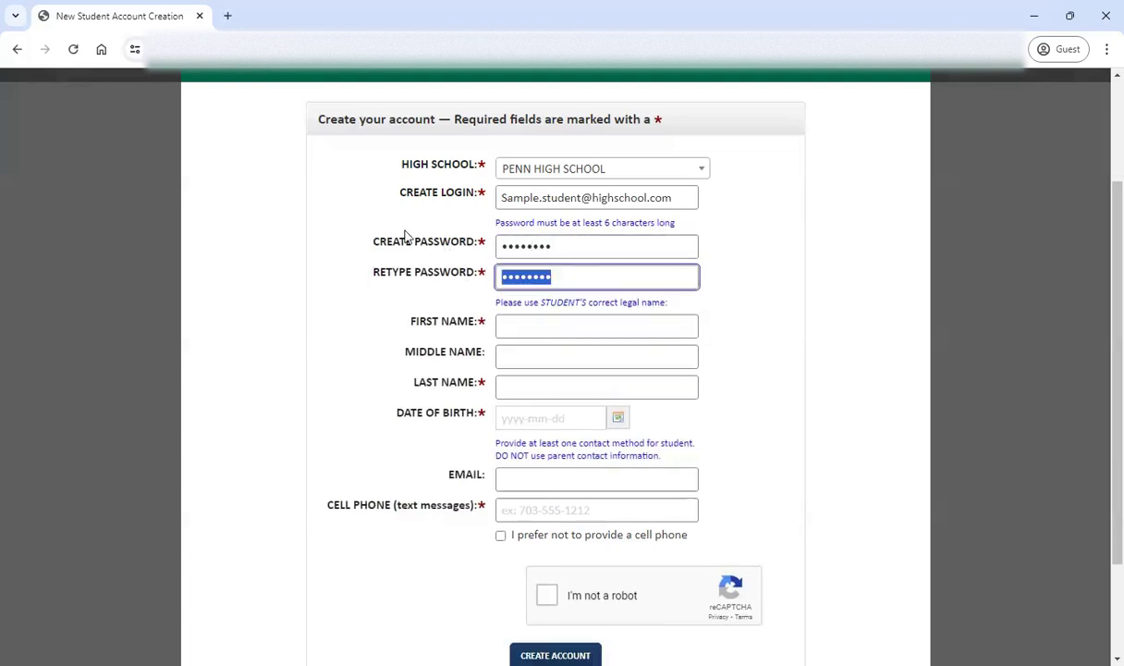
pyautogui.click(721, 300)
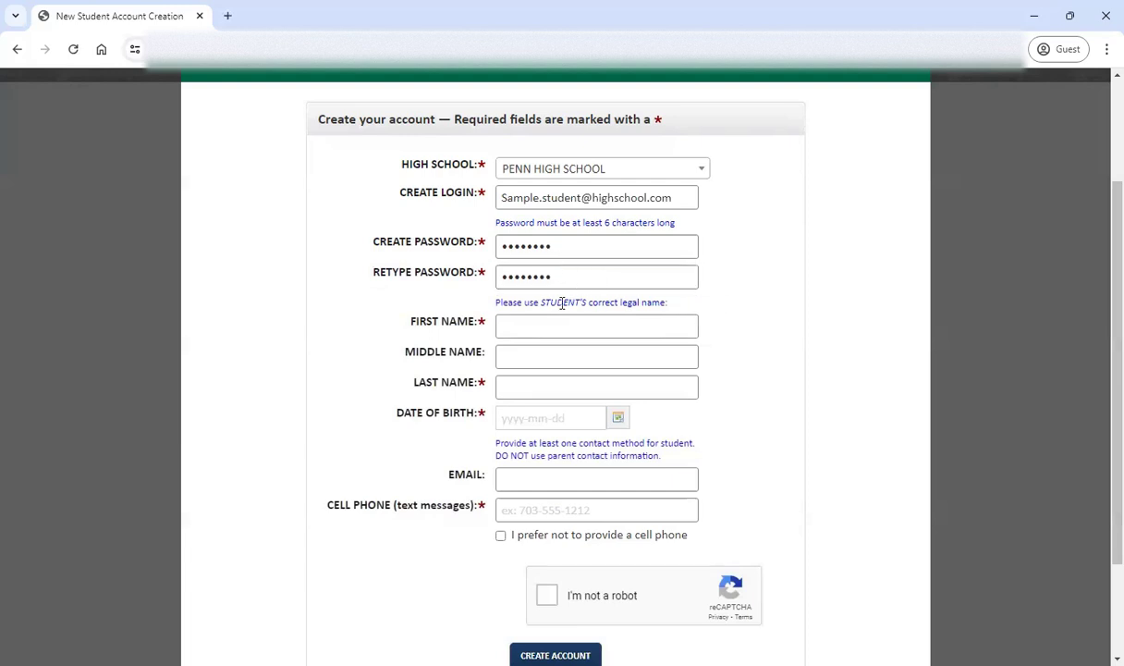
pyautogui.moveTo(496, 302); pyautogui.dragTo(673, 311)
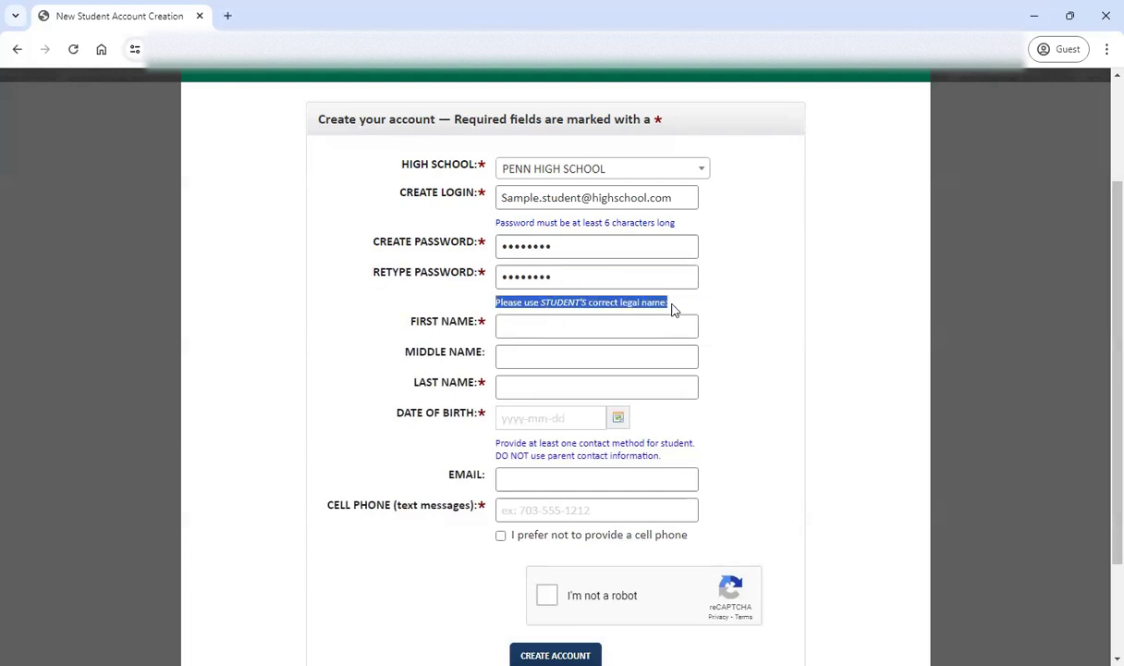
pyautogui.click(714, 308)
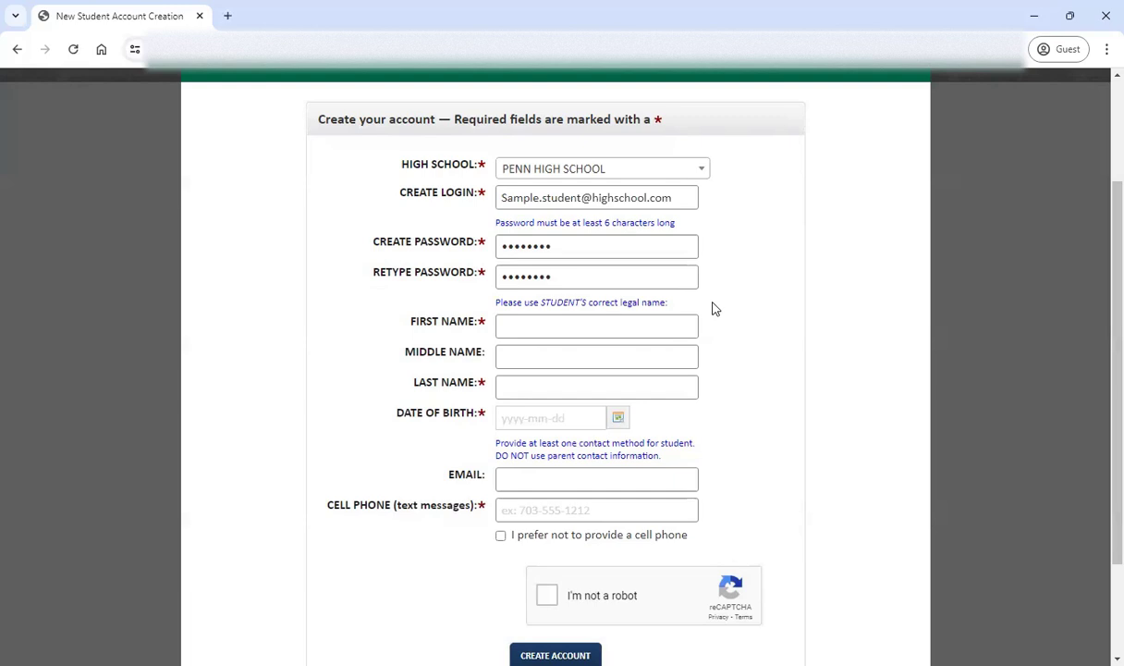
# Step: Enter the student's first and last names
pyautogui.click(559, 331)
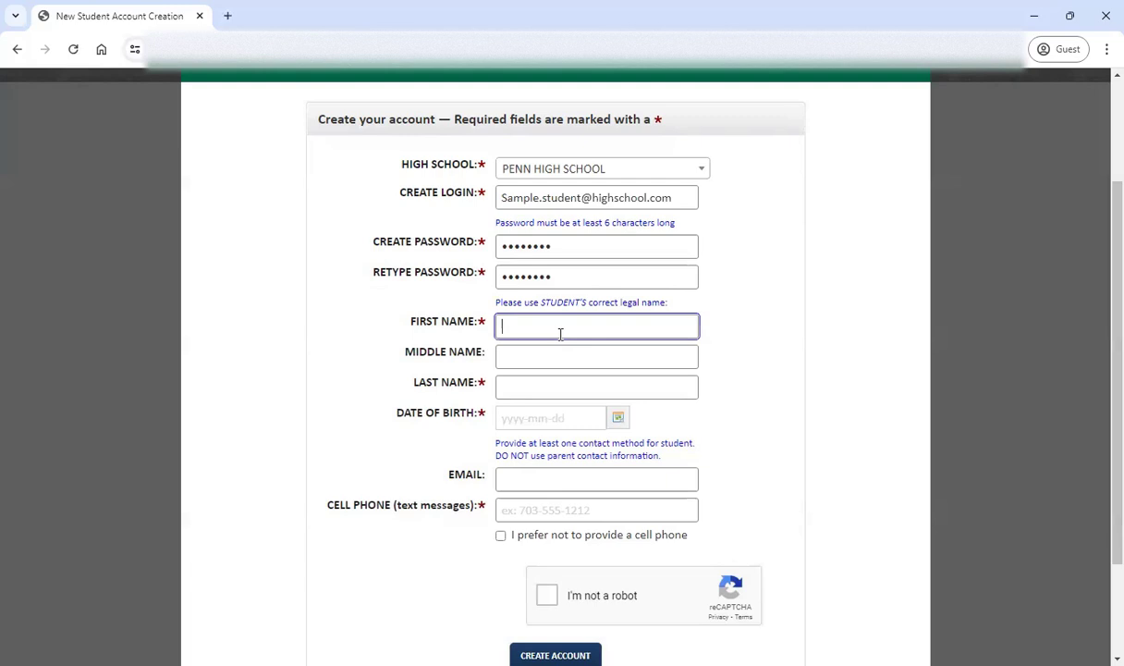
pyautogui.write('Sample')
pyautogui.press('Tab')
pyautogui.press('Tab')
pyautogui.write('Stu')
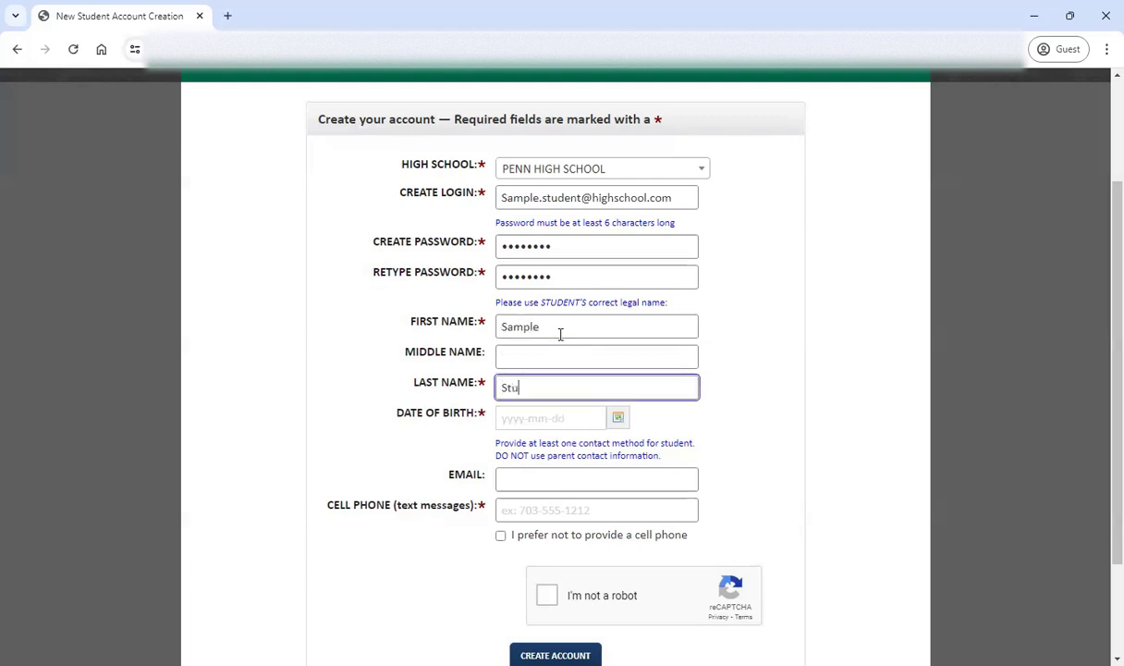
pyautogui.write('dent')
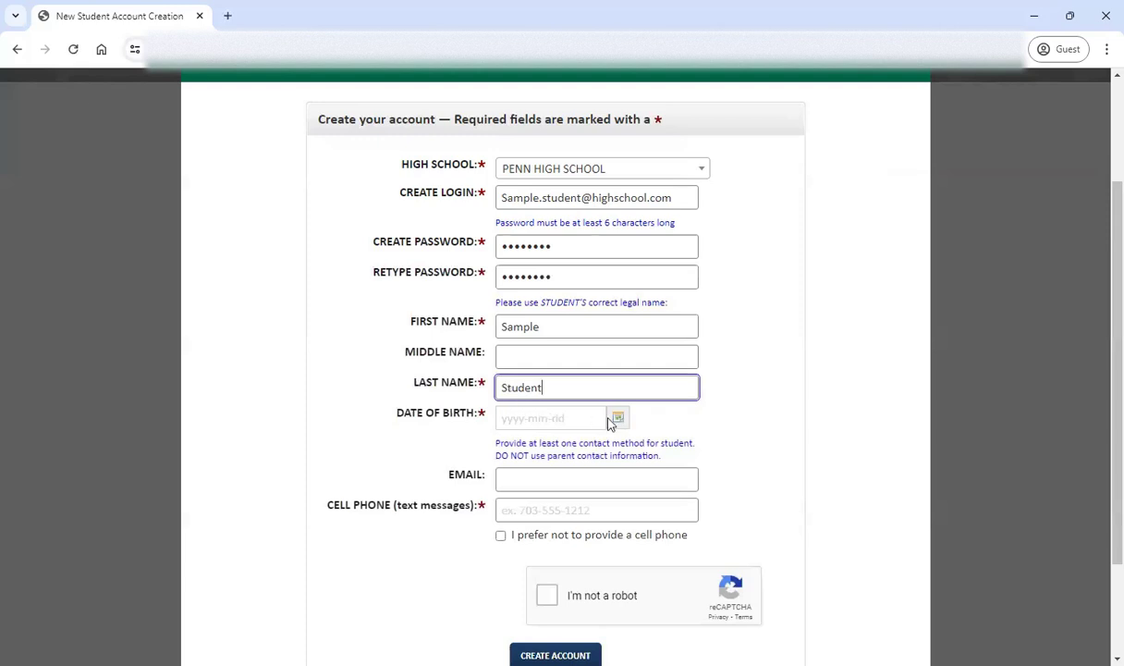
# Step: Pick July 6, 2010 as the date of birth from the calendar
pyautogui.click(619, 421)
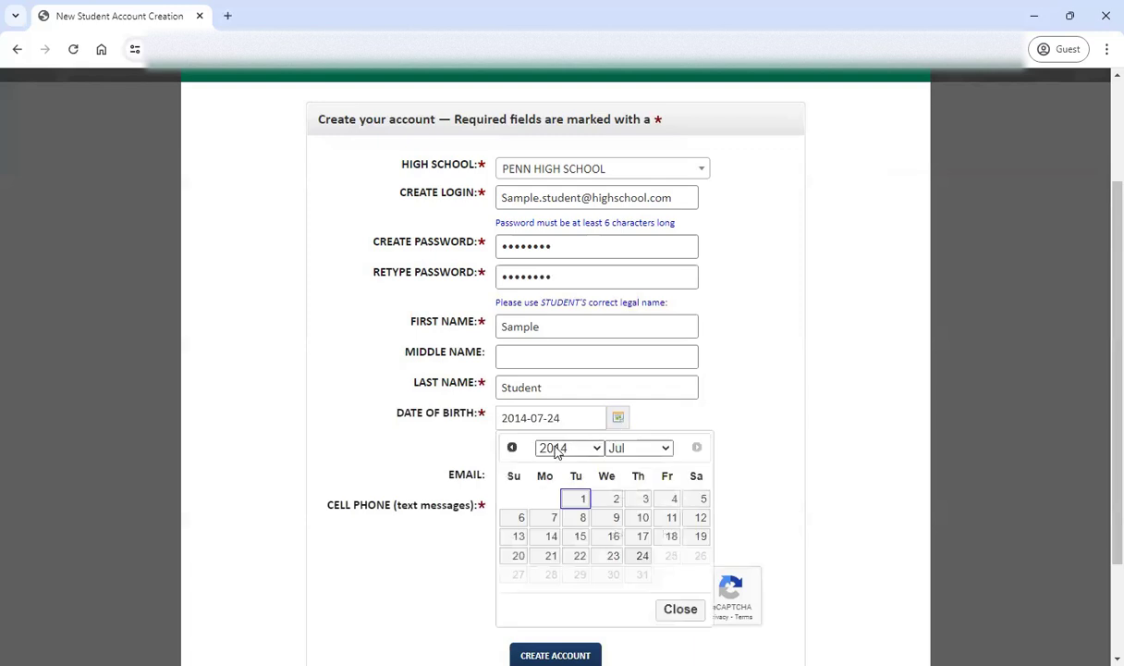
pyautogui.click(554, 451)
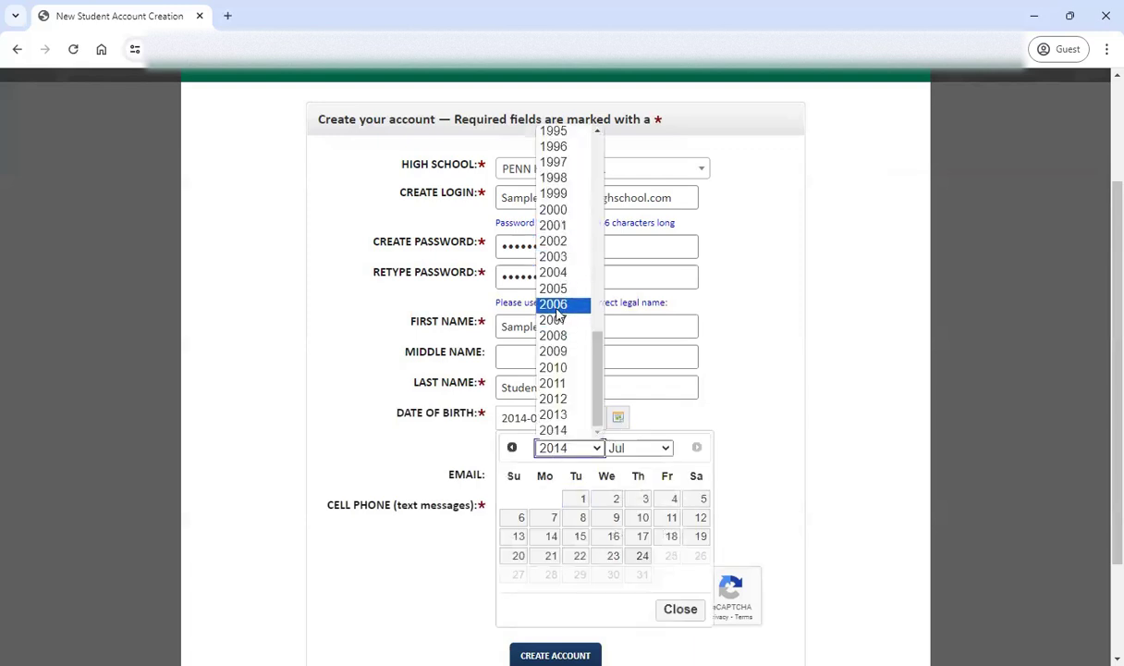
pyautogui.click(558, 373)
pyautogui.click(628, 449)
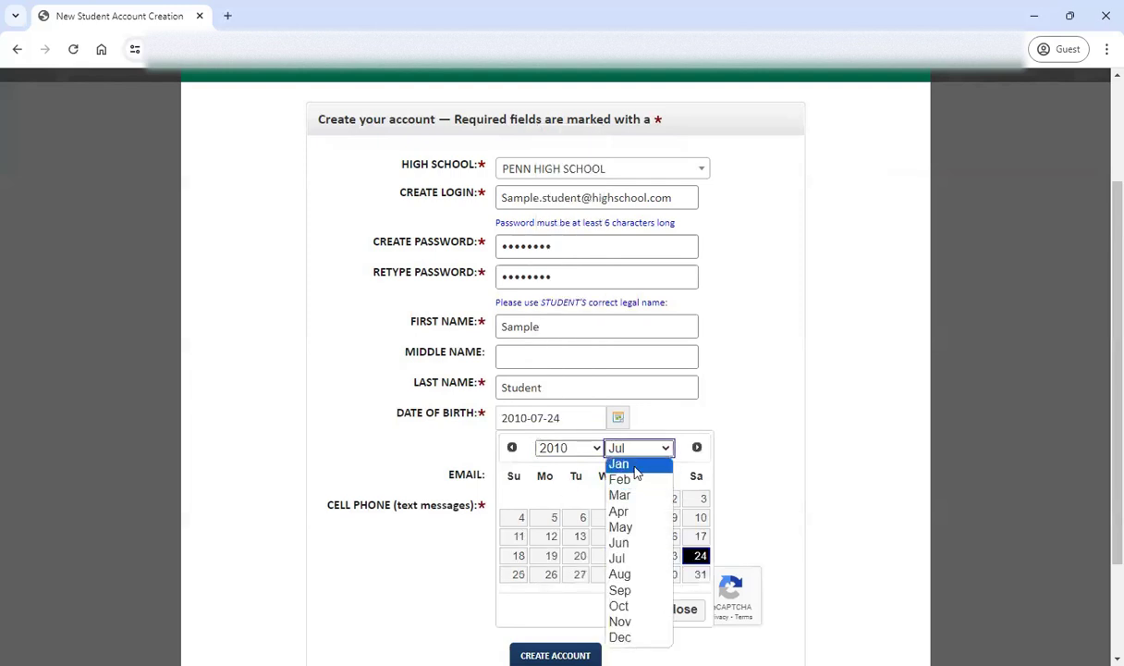
pyautogui.click(619, 561)
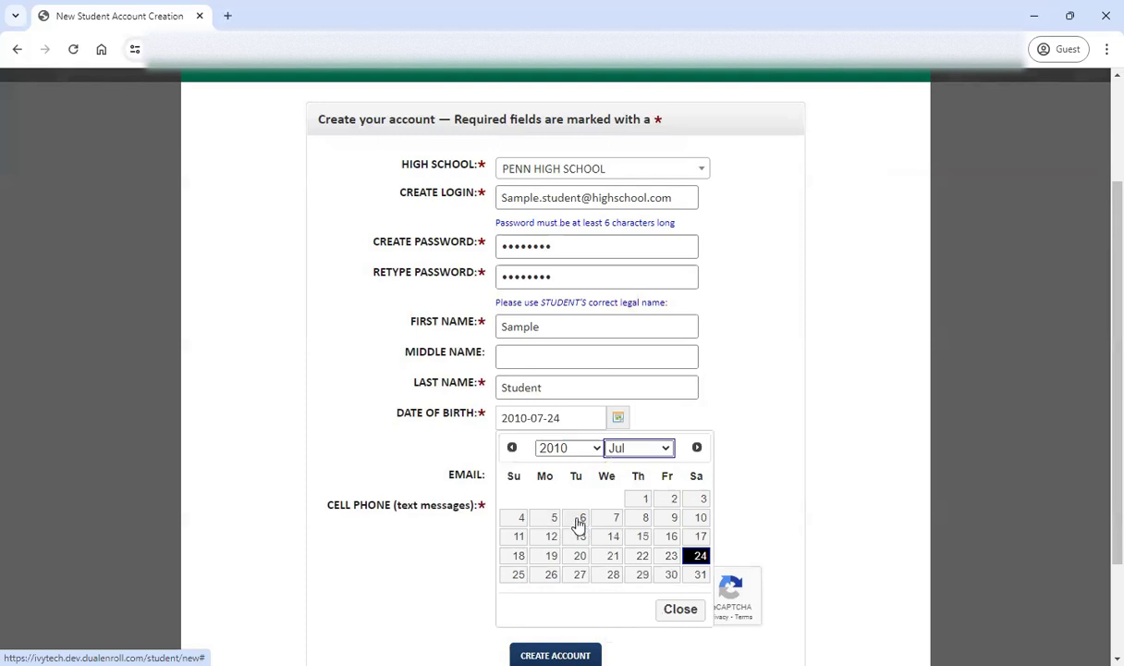
pyautogui.click(579, 519)
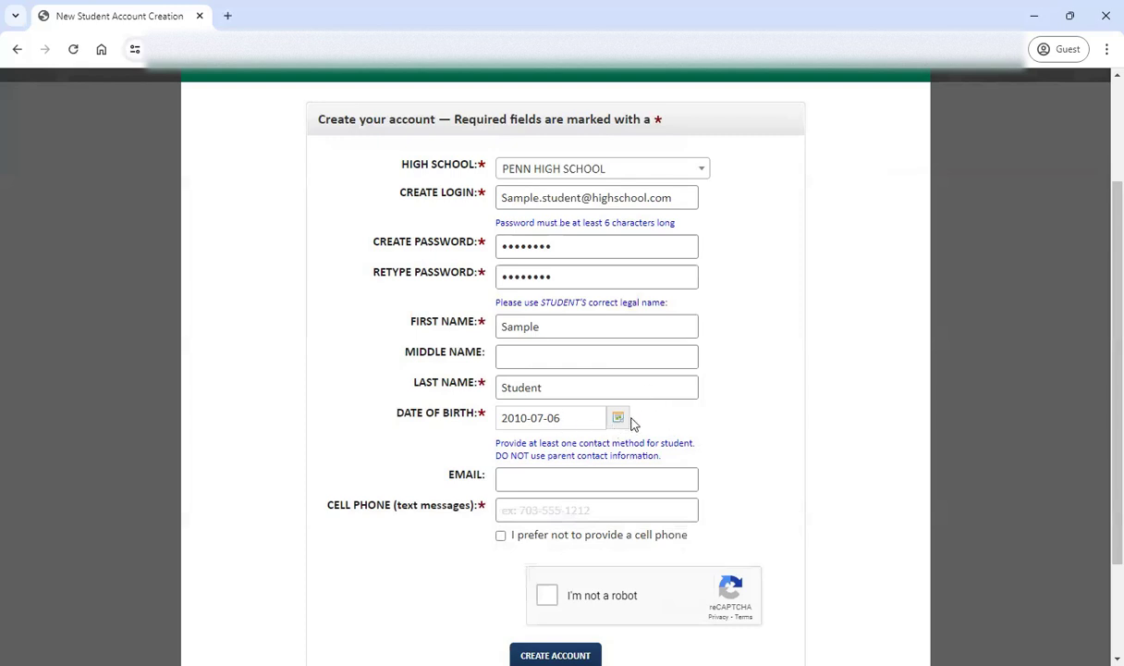
# Step: Paste the student's e-mail into EMAIL and tick 'I prefer not to provide a cell phone'
pyautogui.scroll(-3, 738, 428)
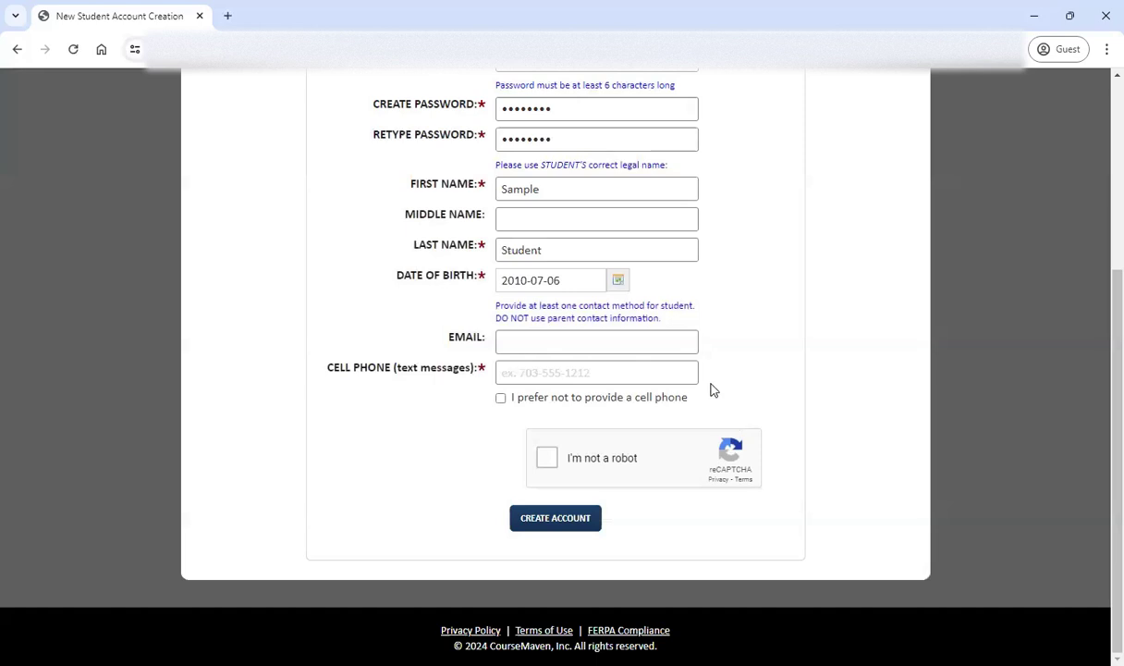
pyautogui.click(490, 340)
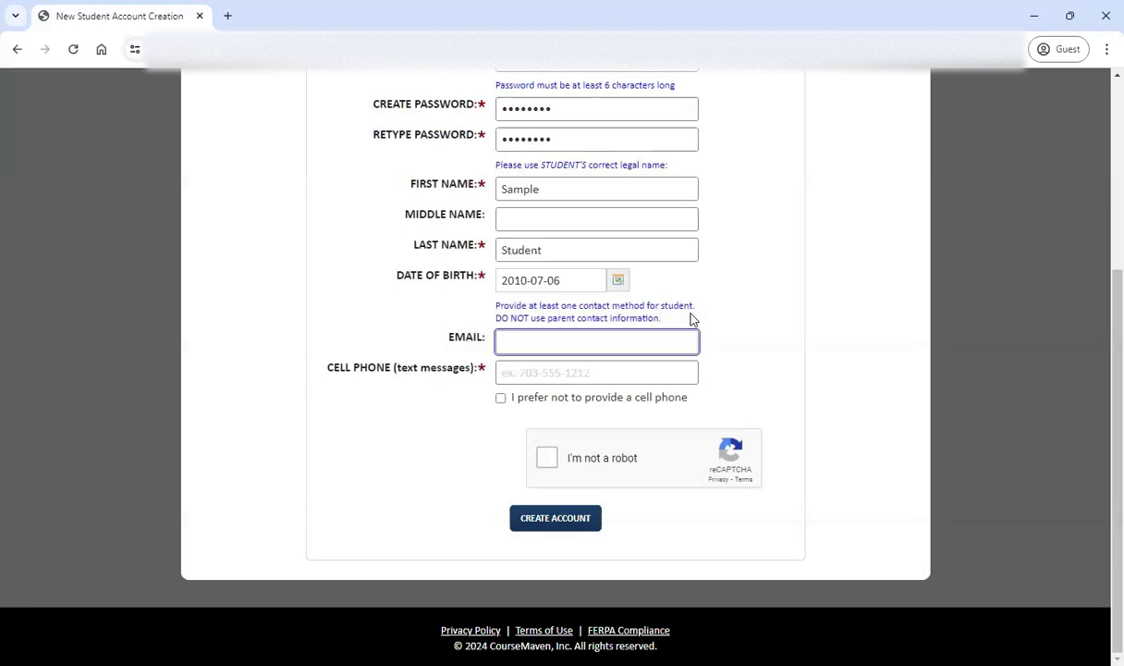
pyautogui.moveTo(490, 317); pyautogui.dragTo(662, 317)
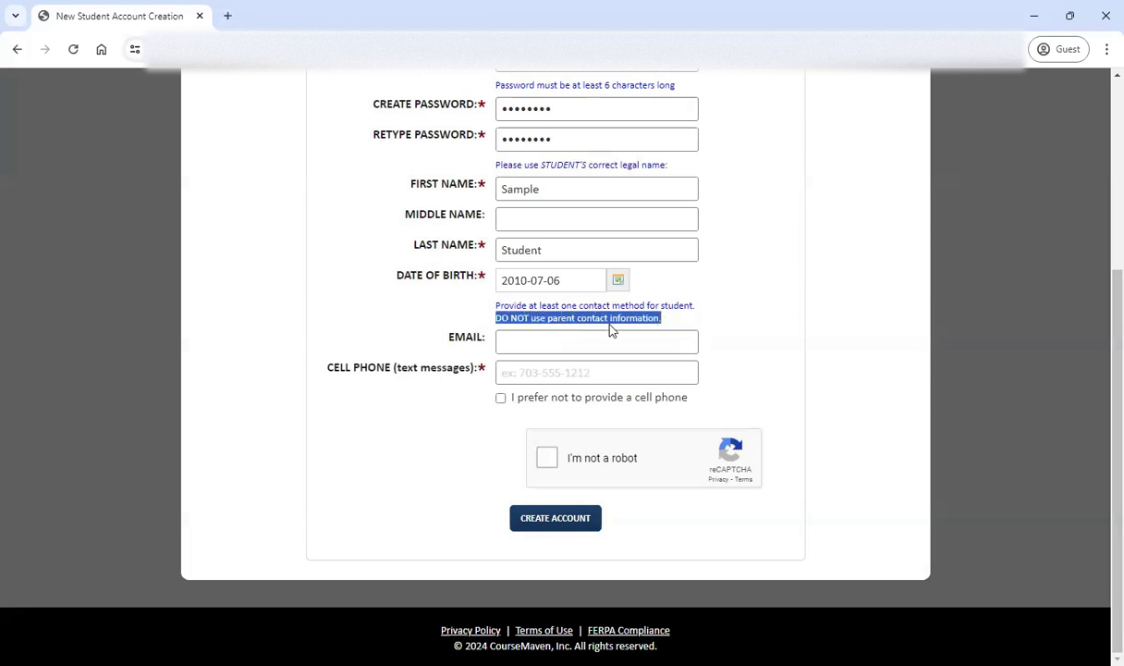
pyautogui.click(559, 344)
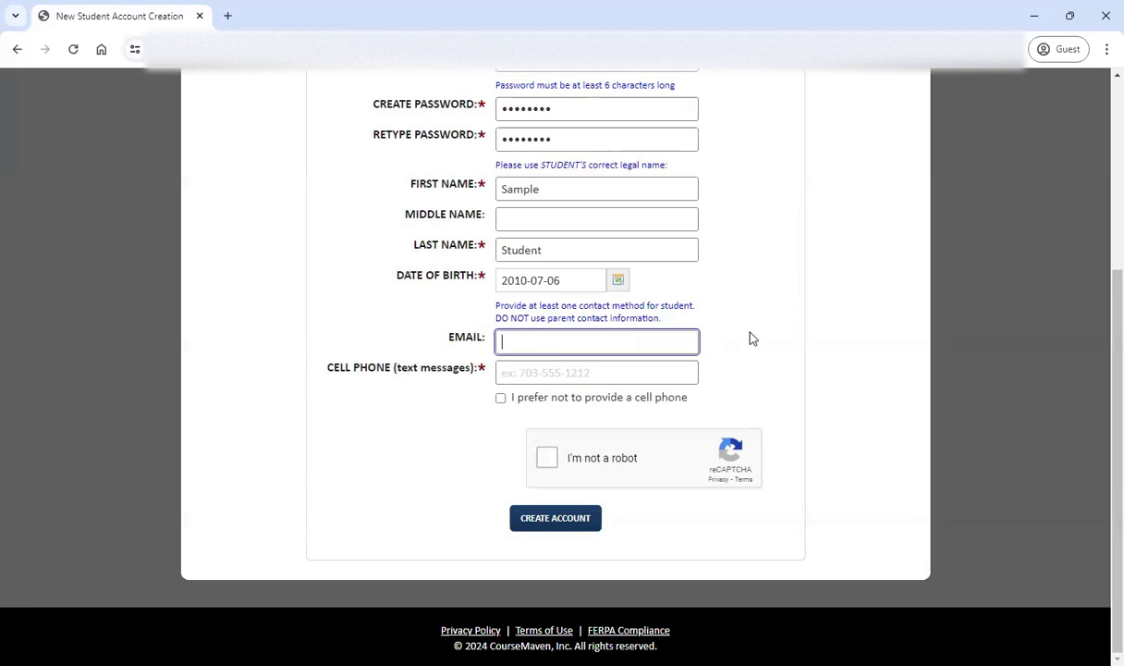
pyautogui.scroll(1, 749, 338)
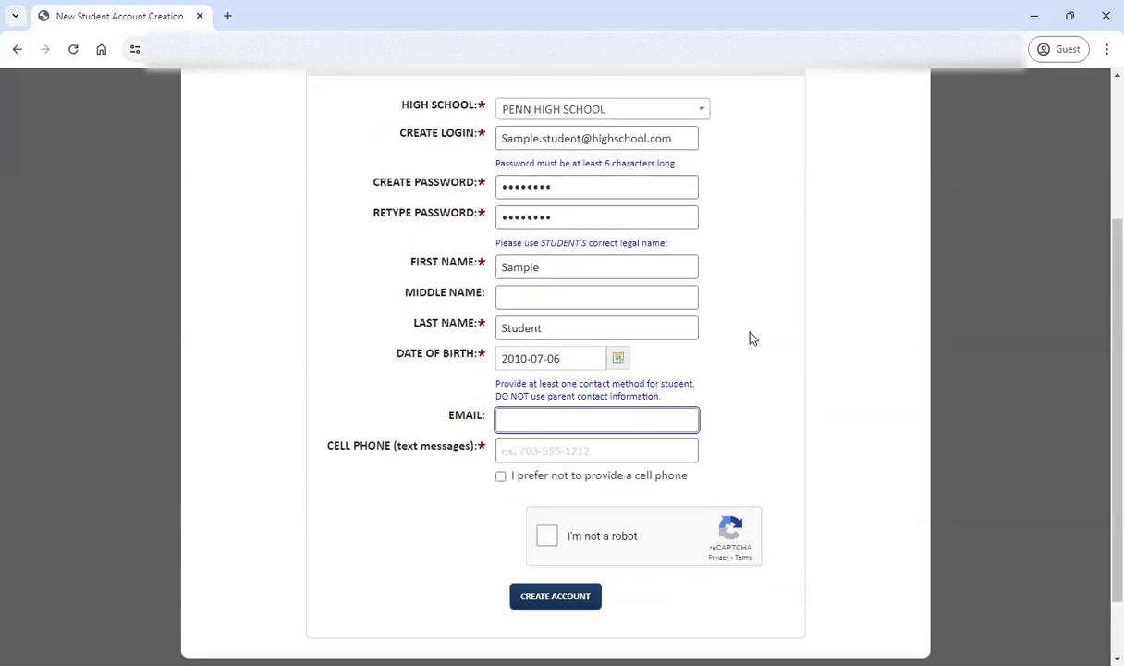
pyautogui.hotkey('ctrl', 'v')
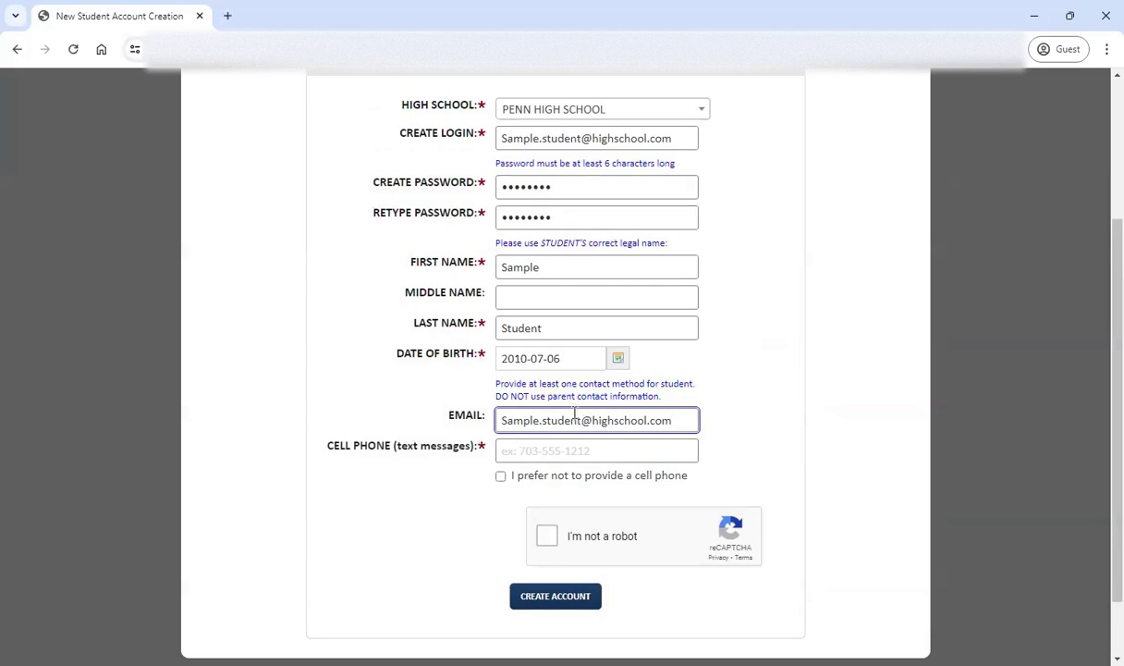
pyautogui.click(534, 451)
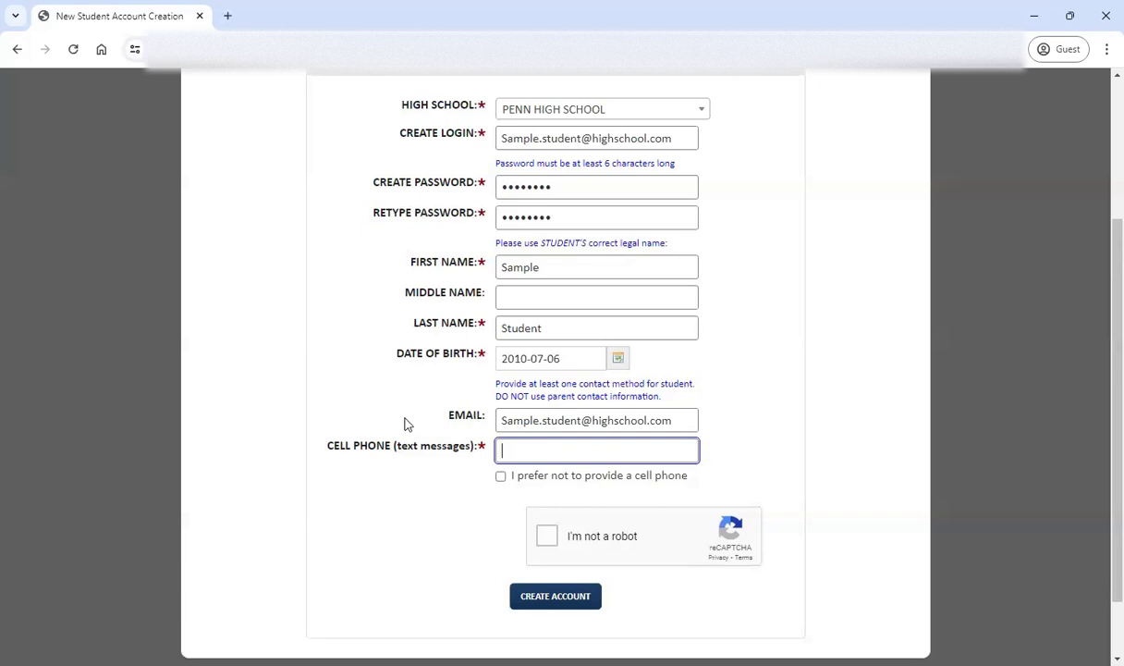
pyautogui.click(500, 476)
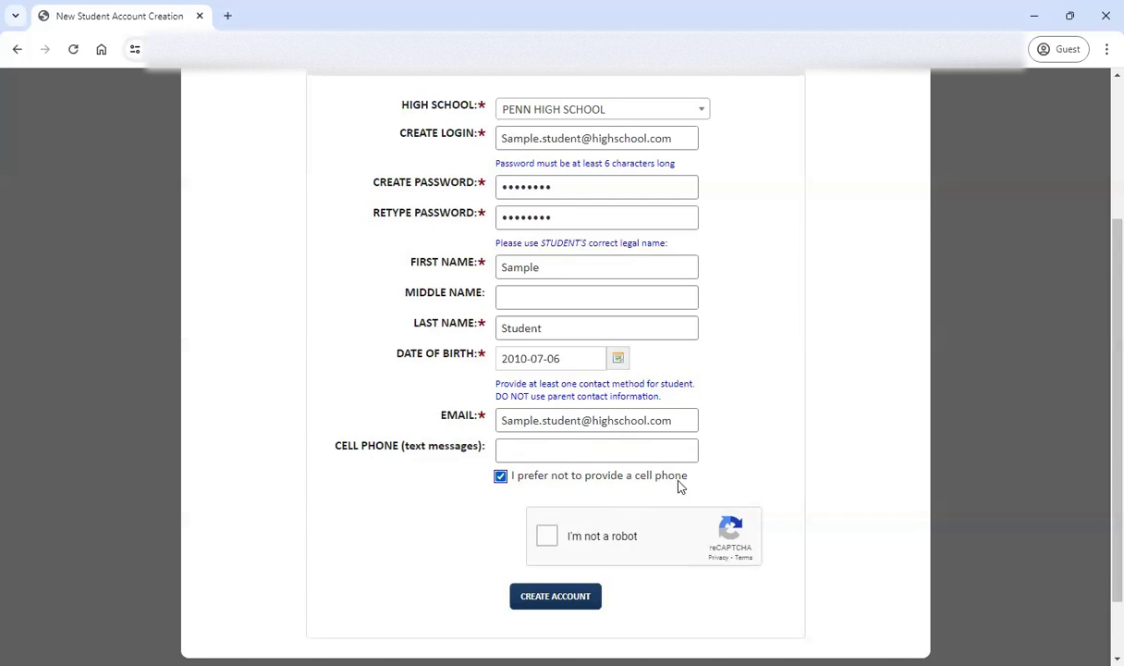
# Step: Untick the cell phone opt-out, tick 'I'm not a robot', and submit CREATE ACCOUNT
pyautogui.doubleClick(518, 421)
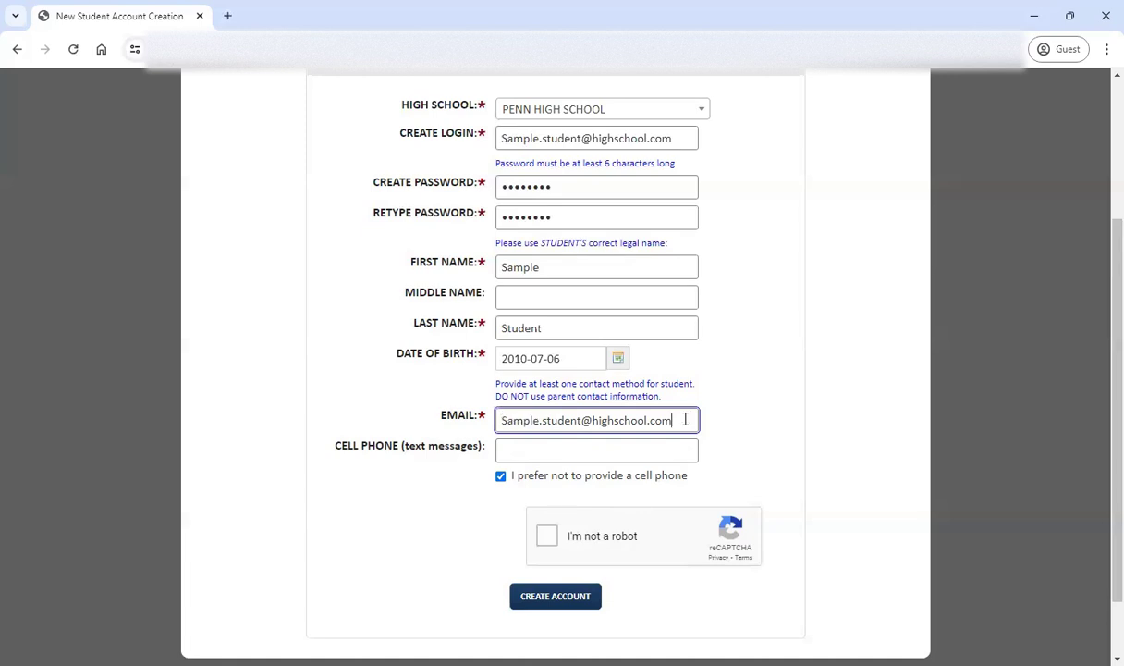
pyautogui.click(590, 451)
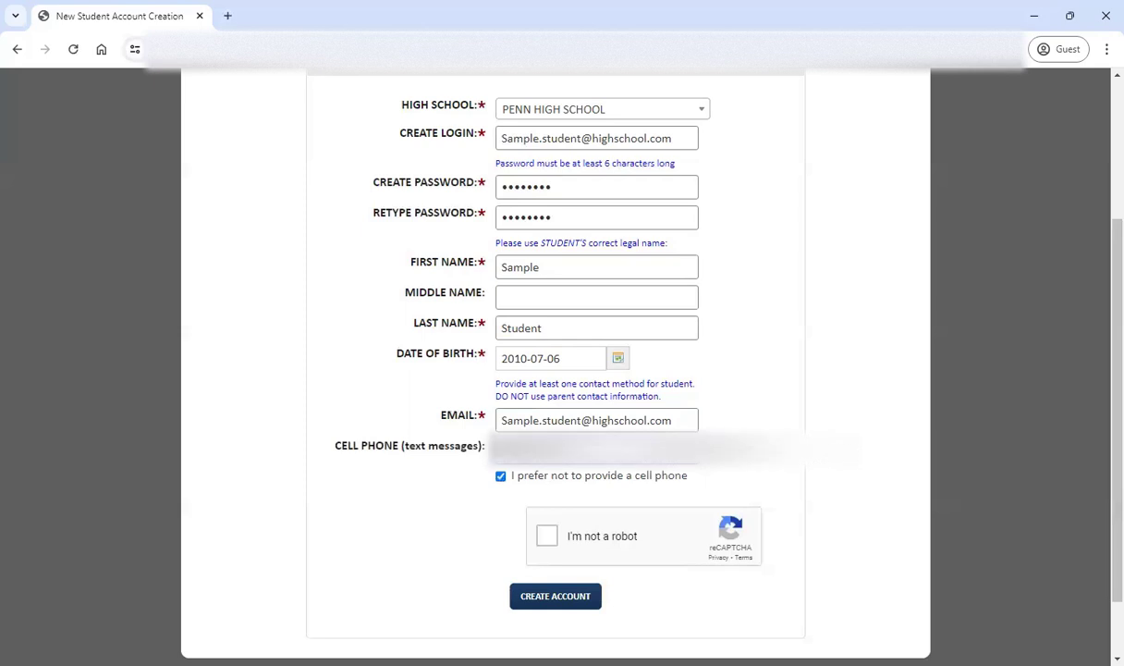
pyautogui.click(500, 476)
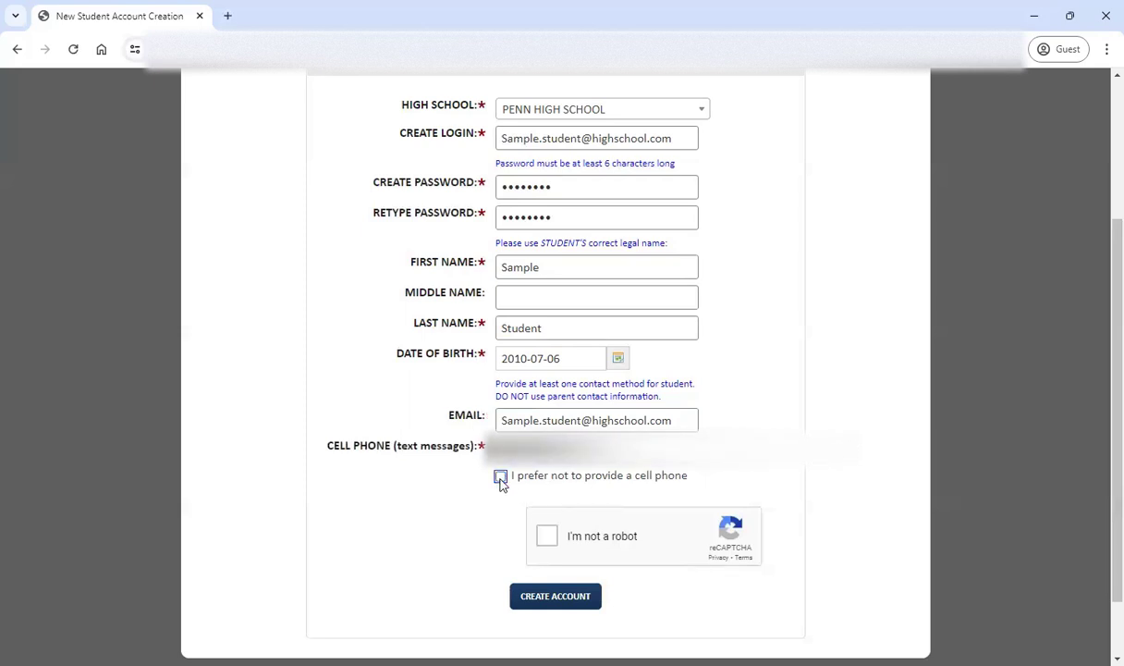
pyautogui.click(549, 537)
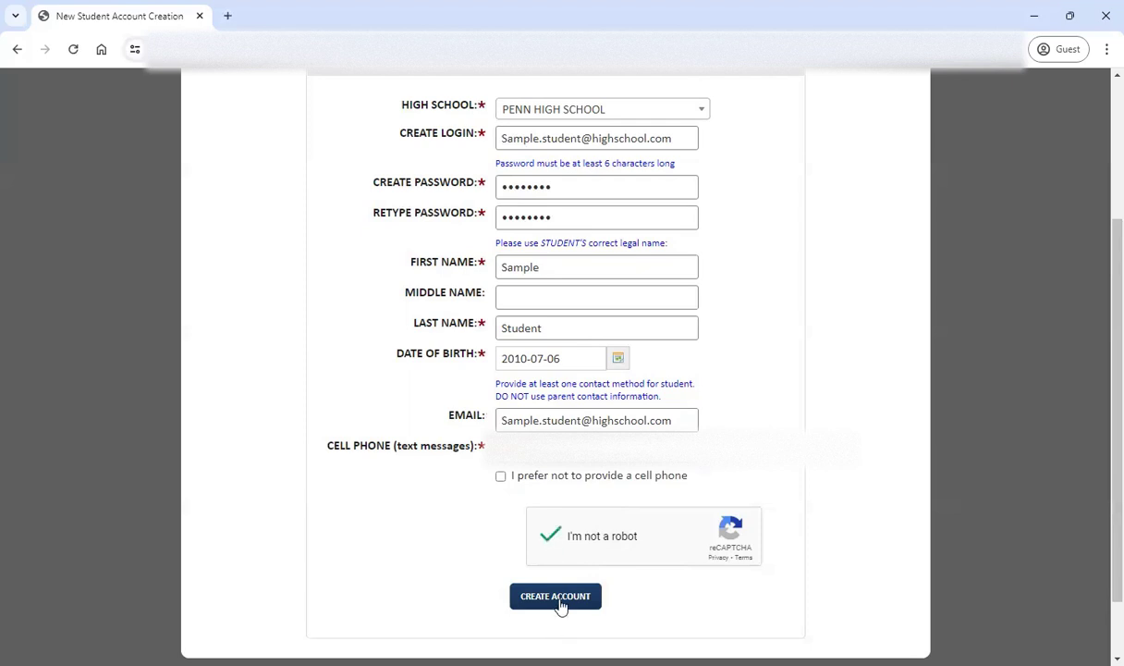
pyautogui.click(558, 603)
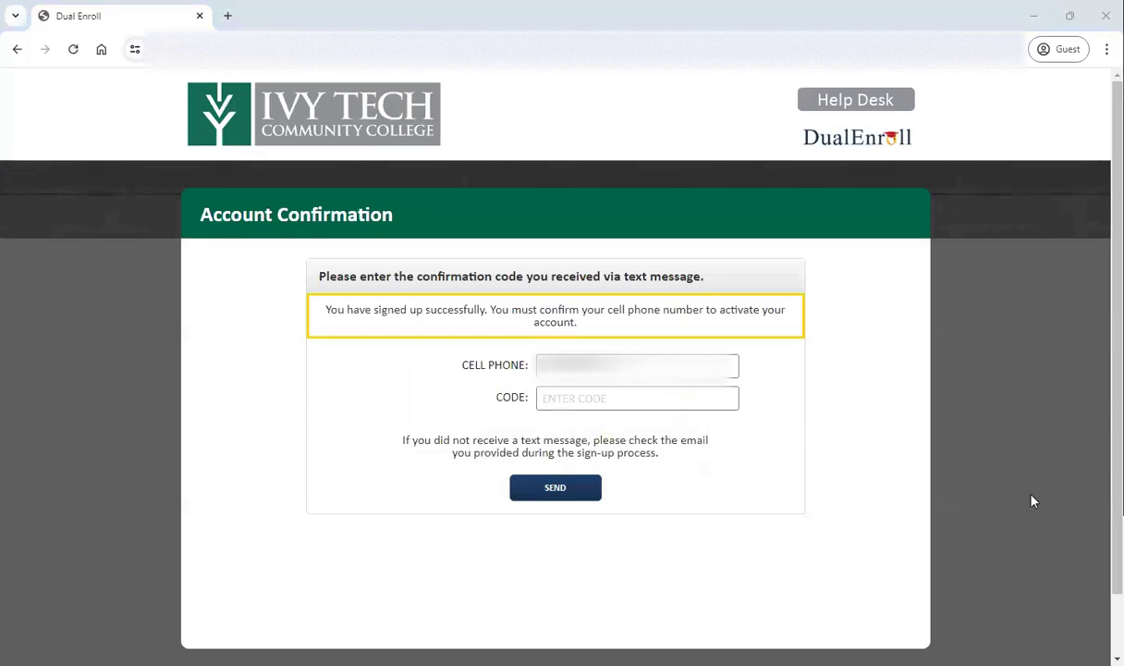
# Step: Paste the texted confirmation code into CODE and send it
pyautogui.click(570, 395)
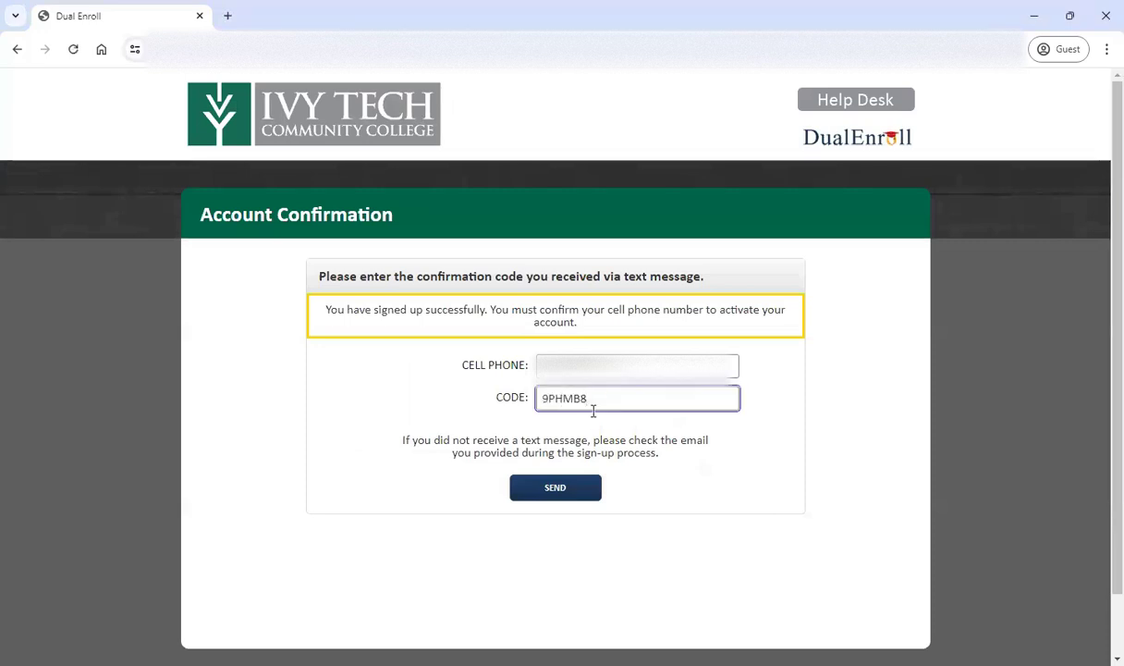
pyautogui.click(545, 492)
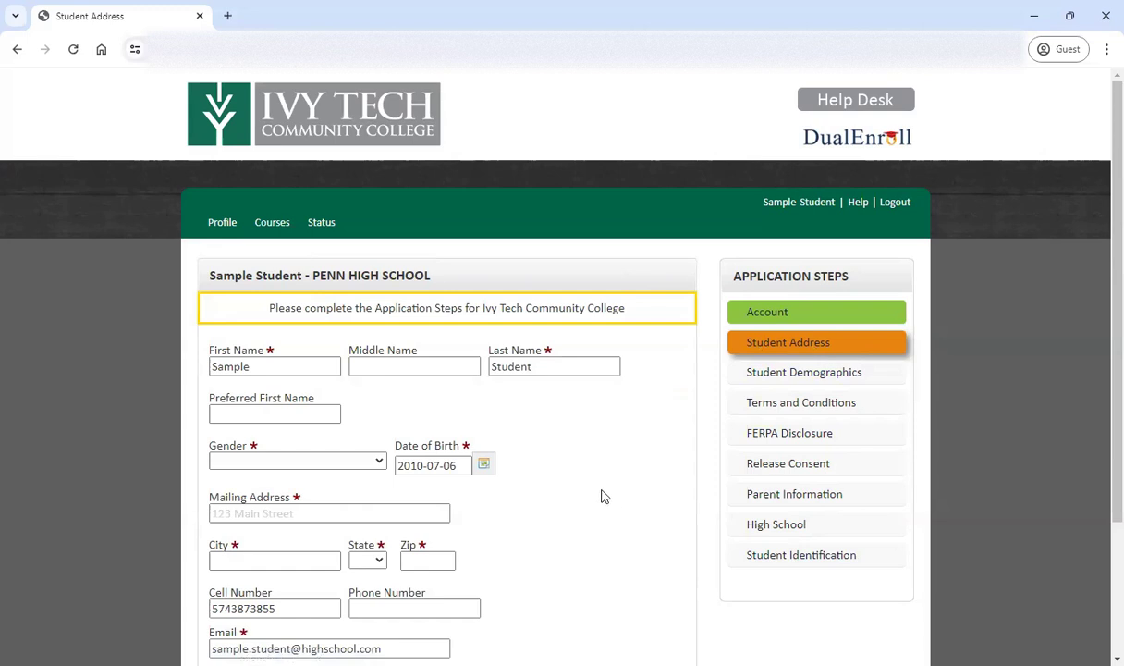
# Step: Review the prefilled name fields and add a preferred first name for the student
pyautogui.scroll(-2, 601, 497)
pyautogui.click(277, 210)
pyautogui.click(430, 210)
pyautogui.click(536, 211)
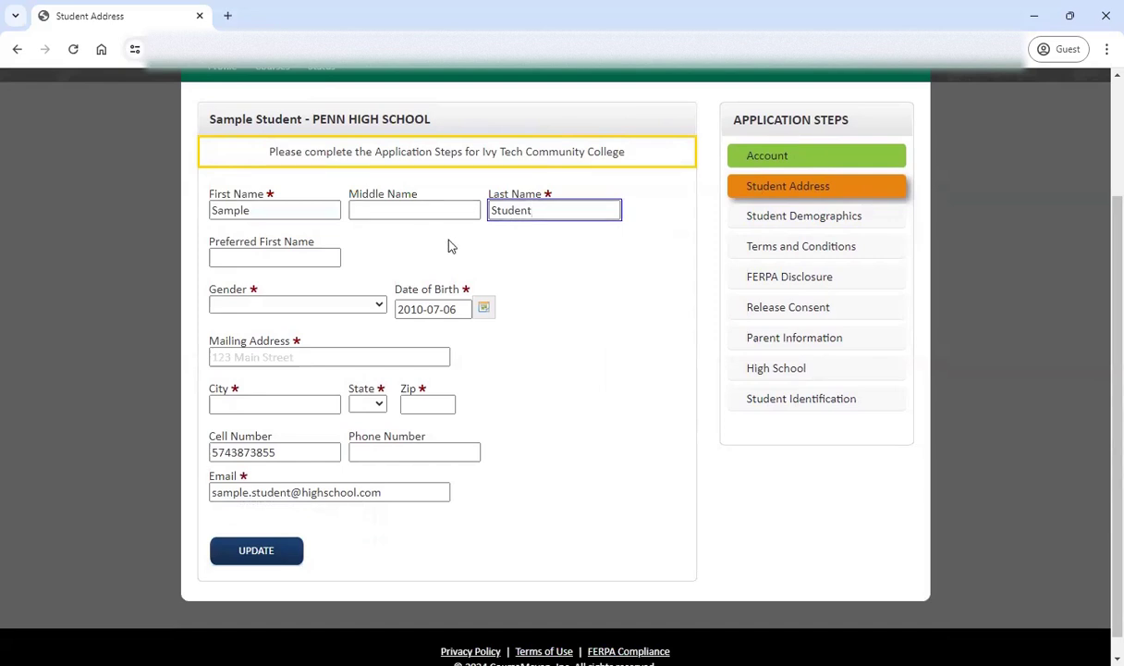
pyautogui.click(325, 255)
pyautogui.write('Sam')
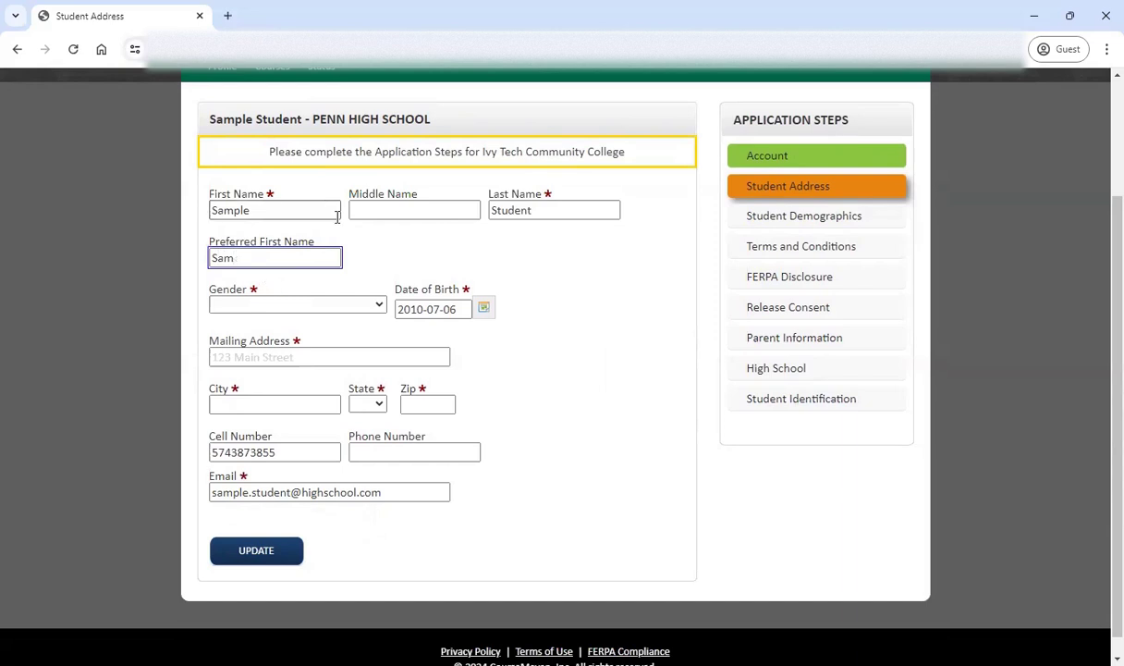
pyautogui.click(351, 270)
# Step: Set Gender to 'Other or I Prefer Not to Answer', leaving the date of birth unchanged
pyautogui.click(287, 304)
pyautogui.click(257, 370)
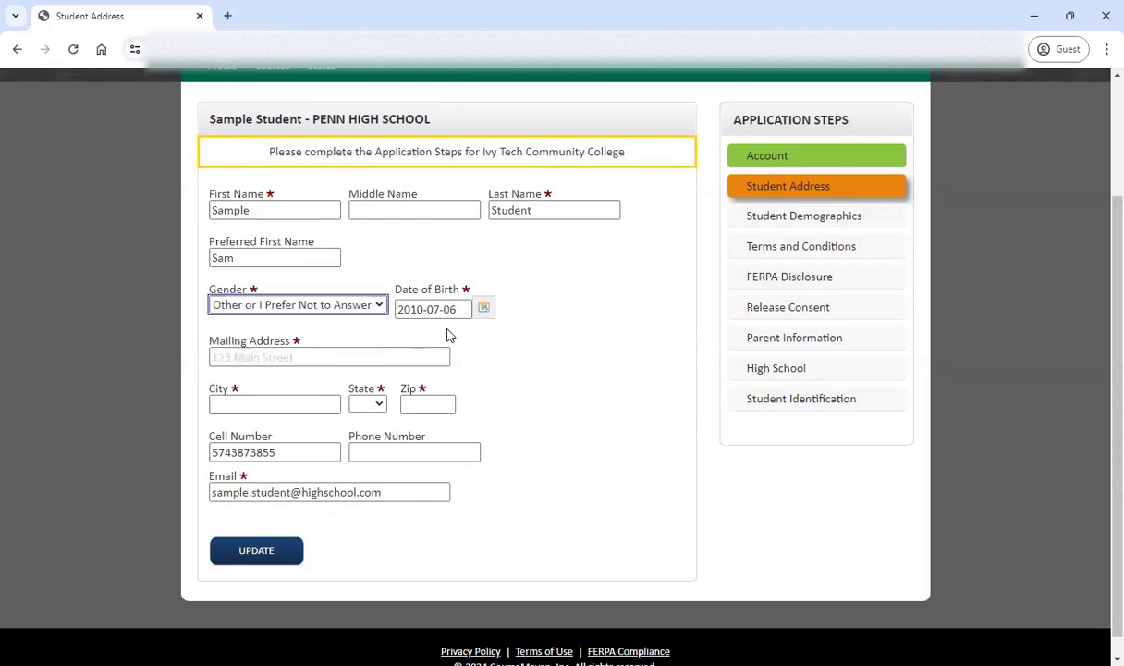
pyautogui.click(432, 310)
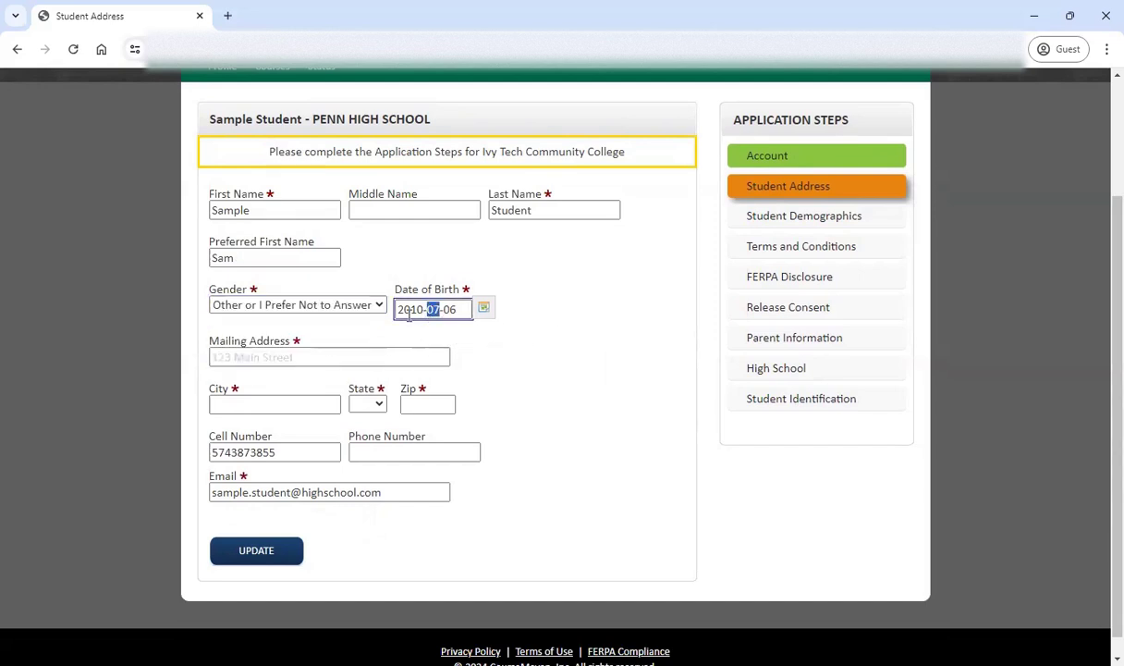
pyautogui.click(471, 343)
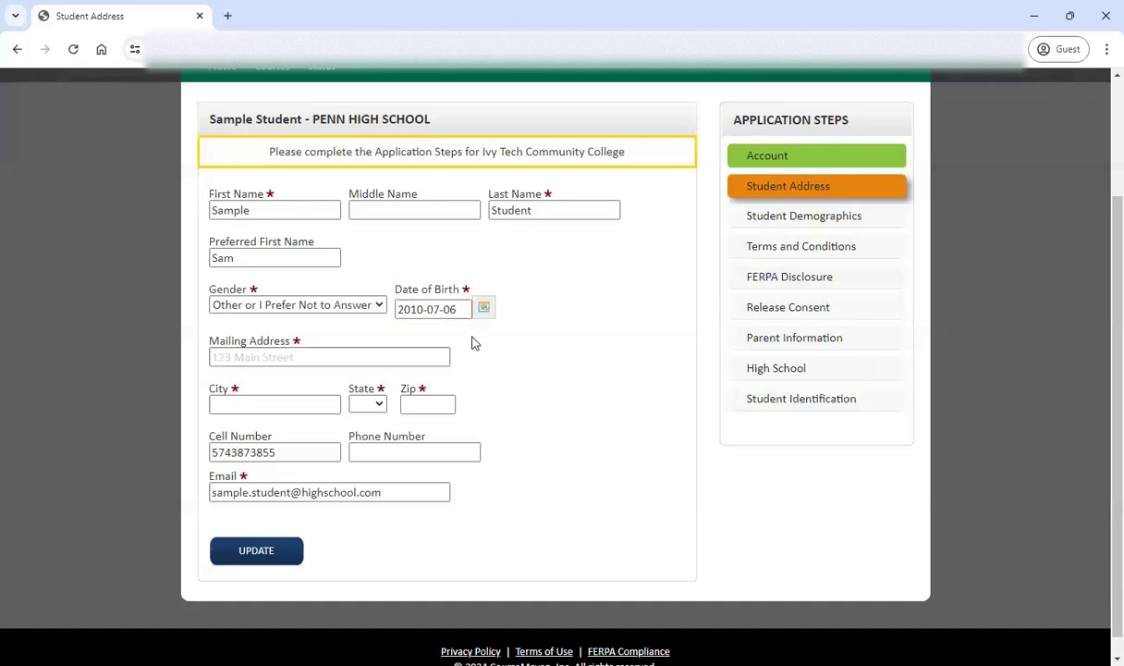
pyautogui.click(247, 356)
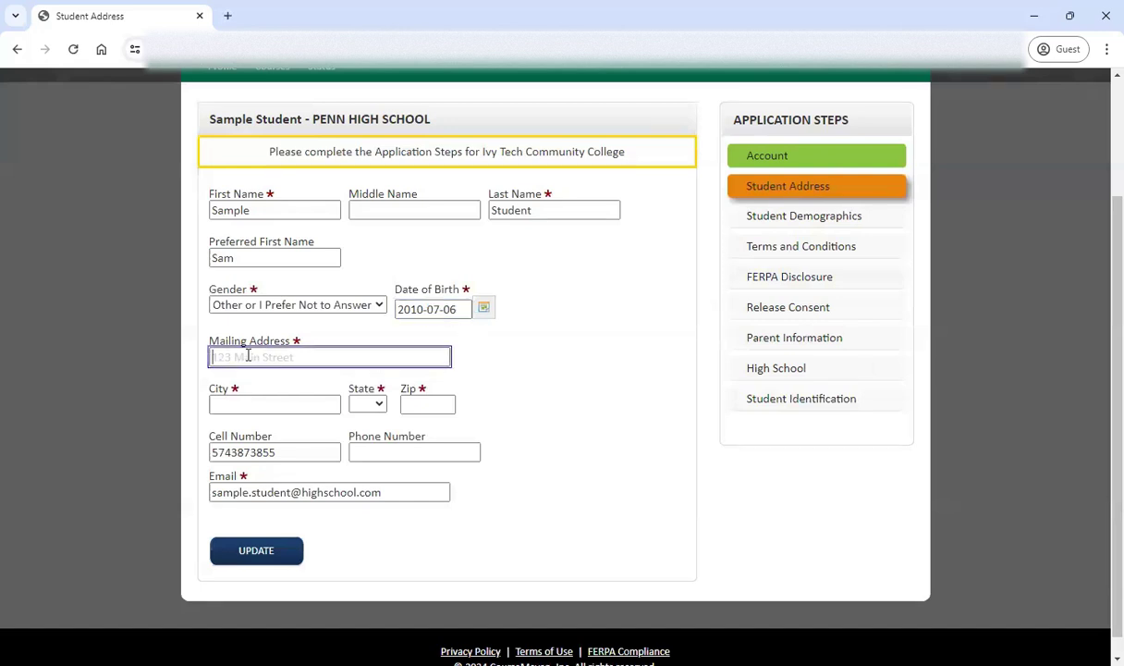
# Step: Fill in the student's street address, city and zip code
pyautogui.write('123')
pyautogui.write(' Main Stre')
pyautogui.write('e.')
pyautogui.press('Tab')
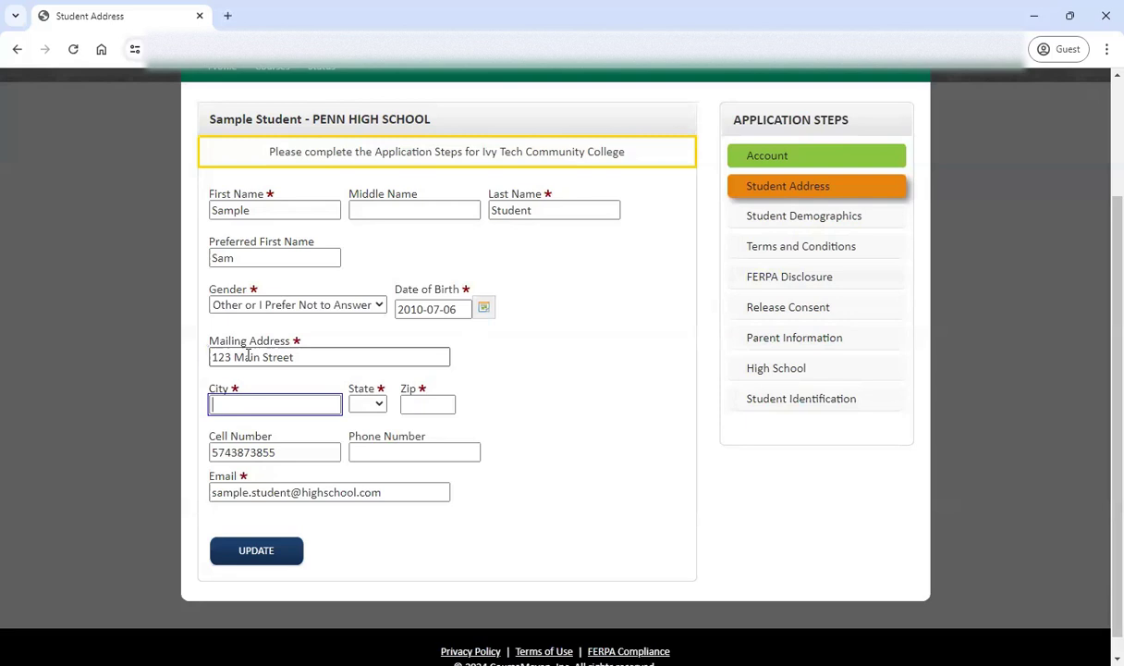
pyautogui.write('South Bend')
pyautogui.press('Tab')
pyautogui.press('Tab')
pyautogui.write('46601')
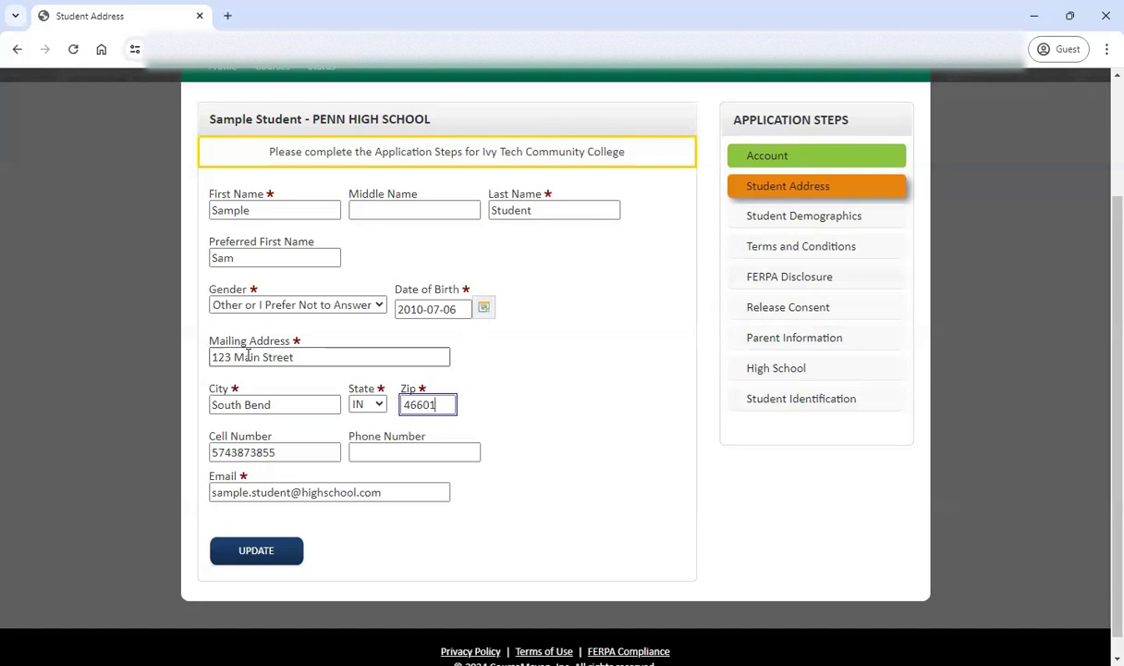
pyautogui.click(522, 387)
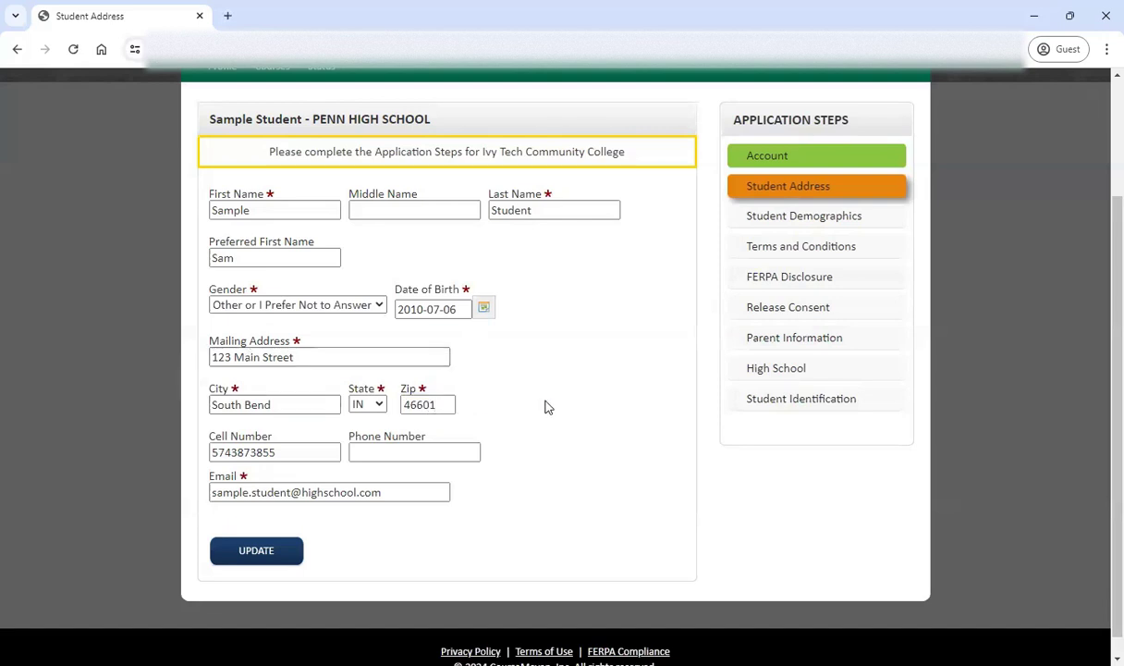
# Step: Delete the prefilled cell number, leaving the e-mail unchanged
pyautogui.doubleClick(279, 451)
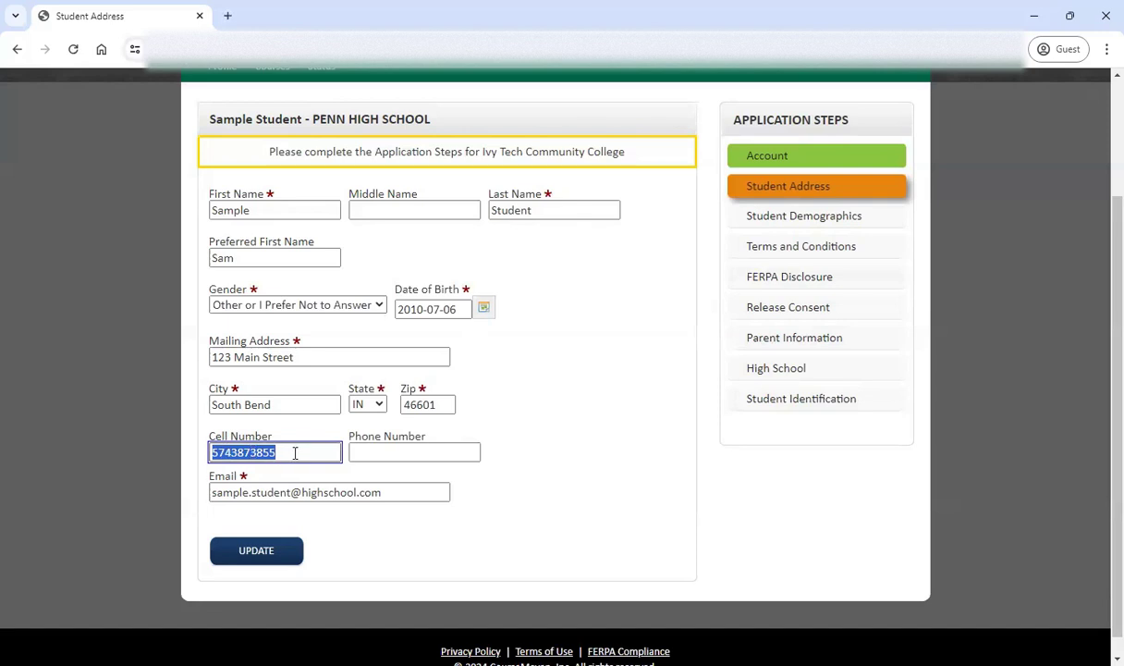
pyautogui.click(400, 451)
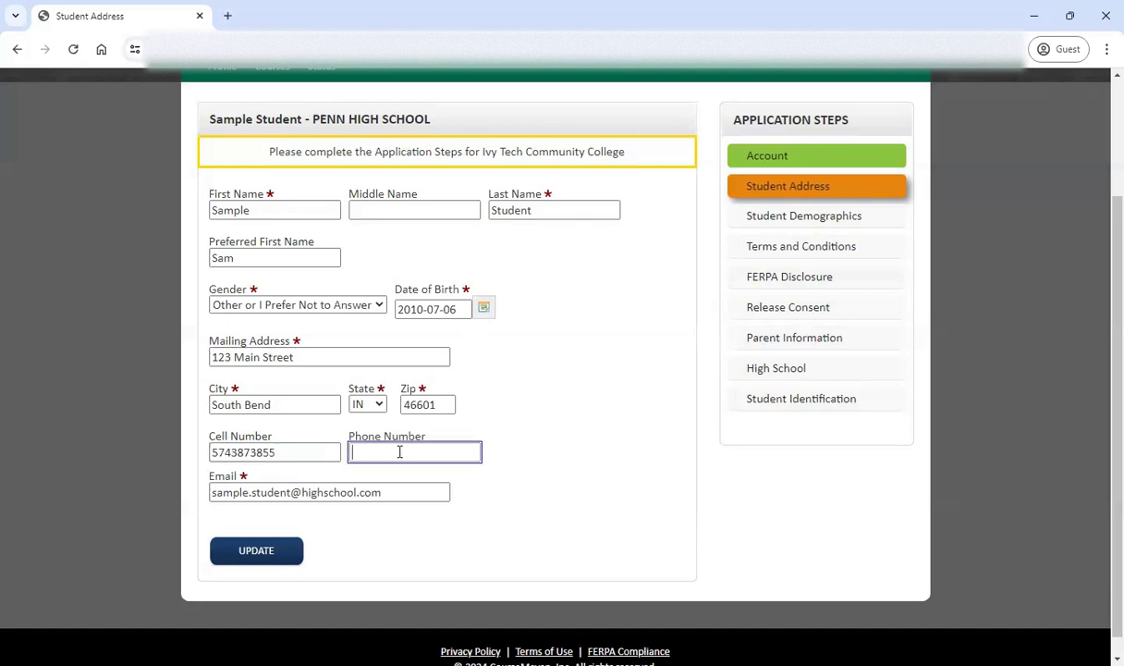
pyautogui.doubleClick(296, 451)
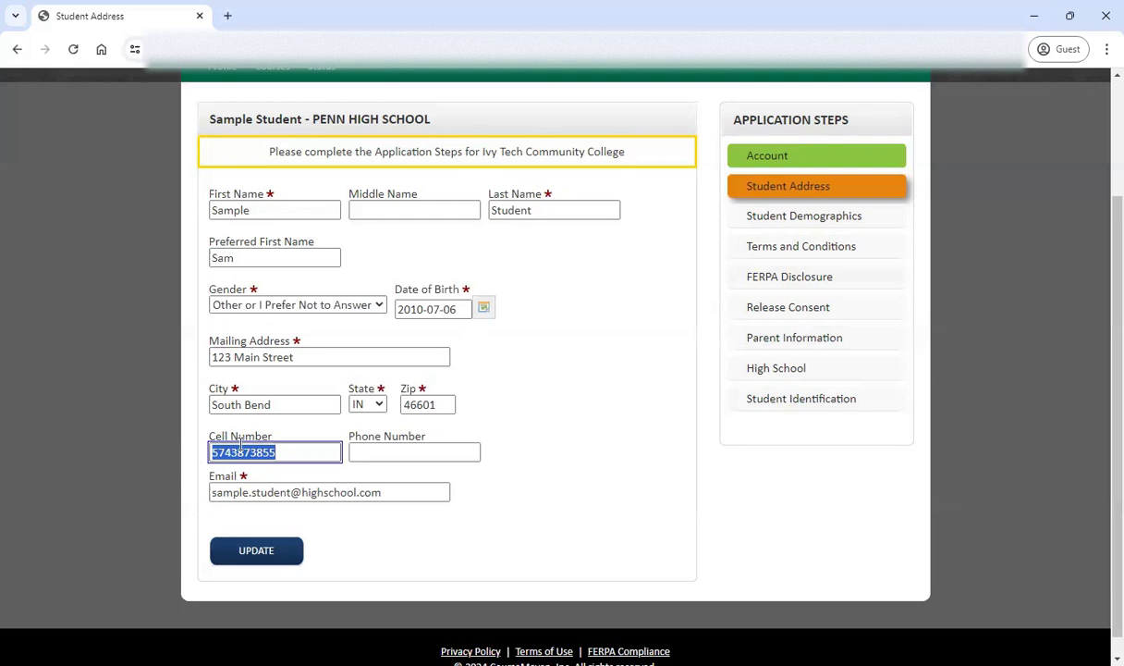
pyautogui.press('BackSpace')
pyautogui.click(560, 434)
pyautogui.click(301, 491)
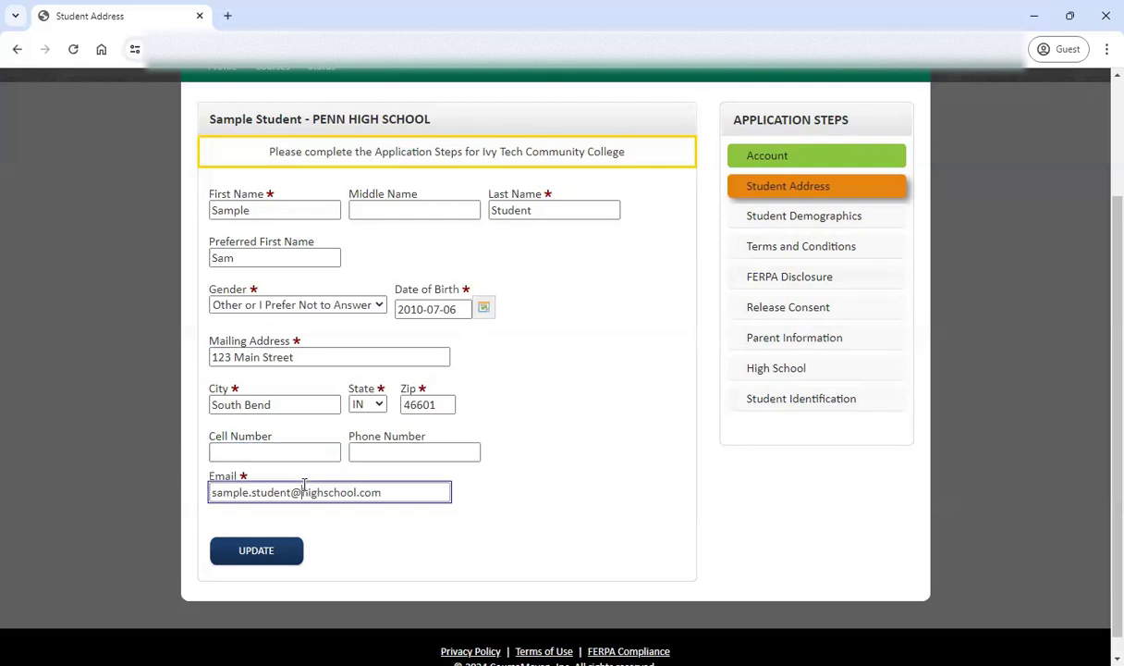
pyautogui.doubleClick(306, 492)
pyautogui.click(485, 496)
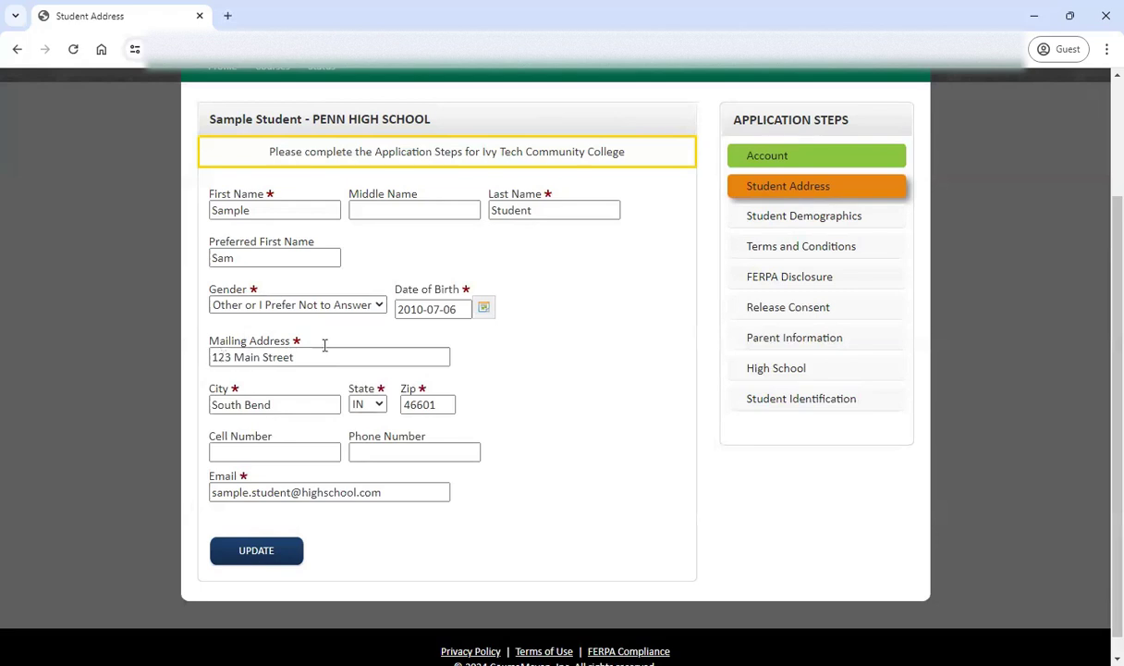
# Step: Save the address, compare '123 Main Street' with verified '123 N Main St', and accept the verified one
pyautogui.click(258, 551)
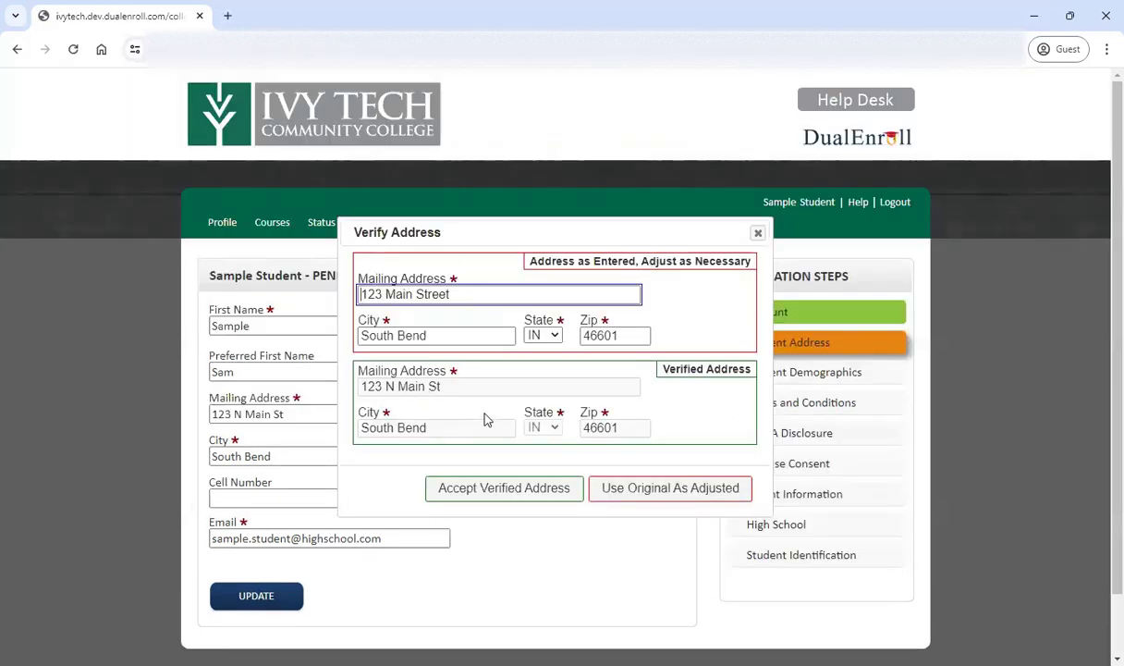
pyautogui.moveTo(359, 294); pyautogui.dragTo(451, 294)
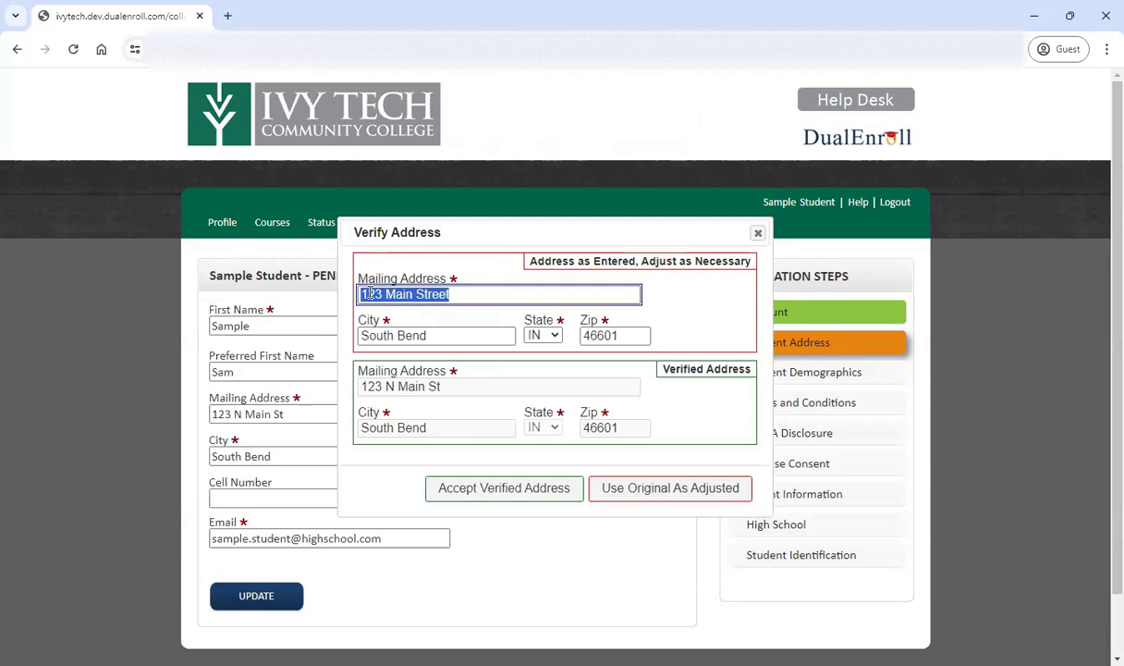
pyautogui.tripleClick(390, 387)
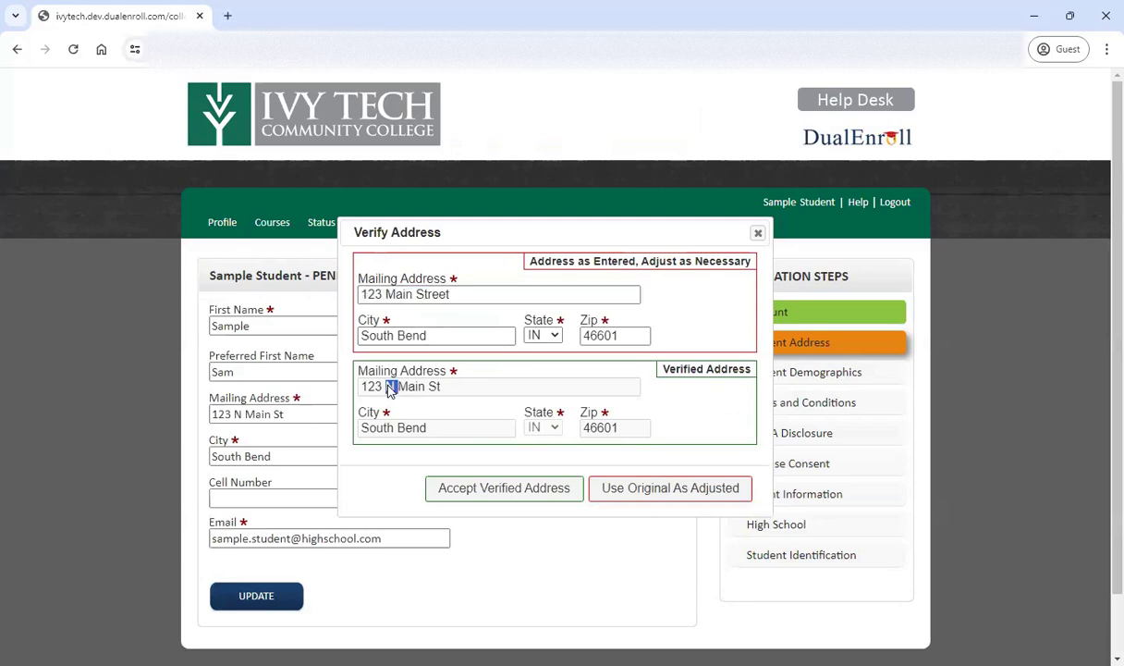
pyautogui.click(451, 416)
pyautogui.moveTo(462, 294); pyautogui.dragTo(354, 294)
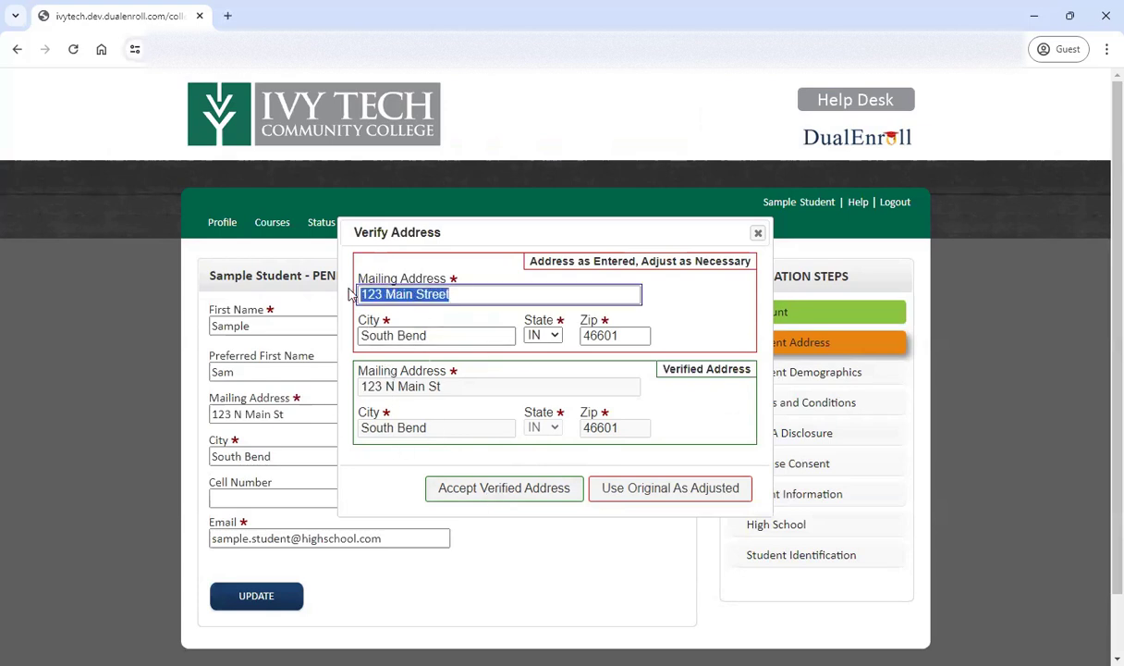
pyautogui.click(666, 239)
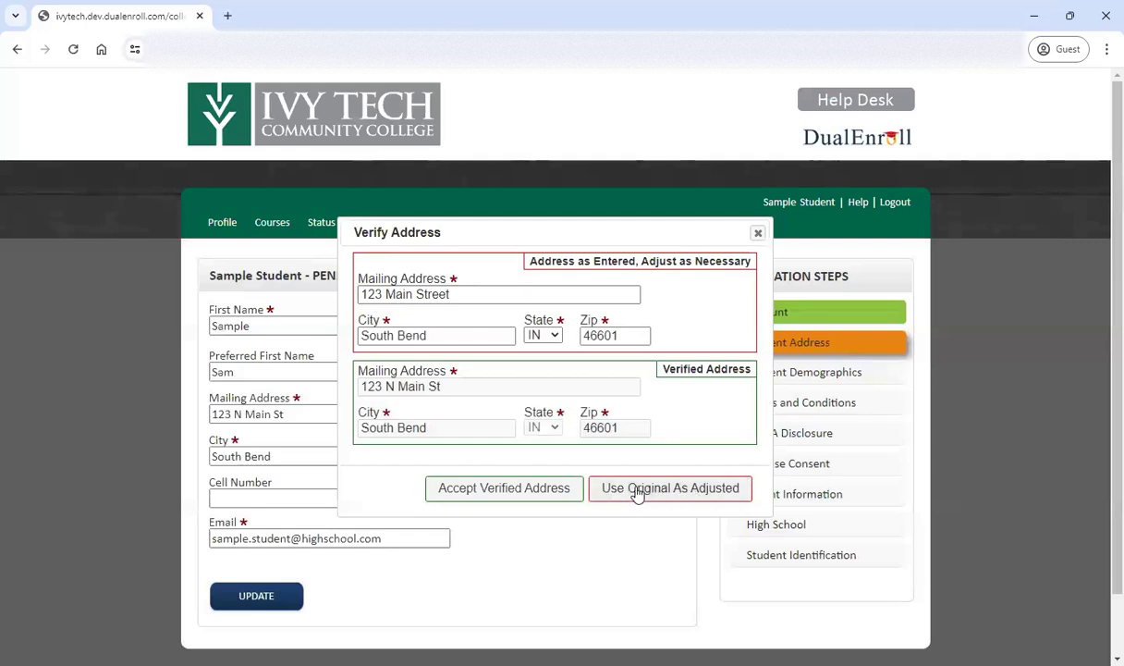
pyautogui.click(573, 491)
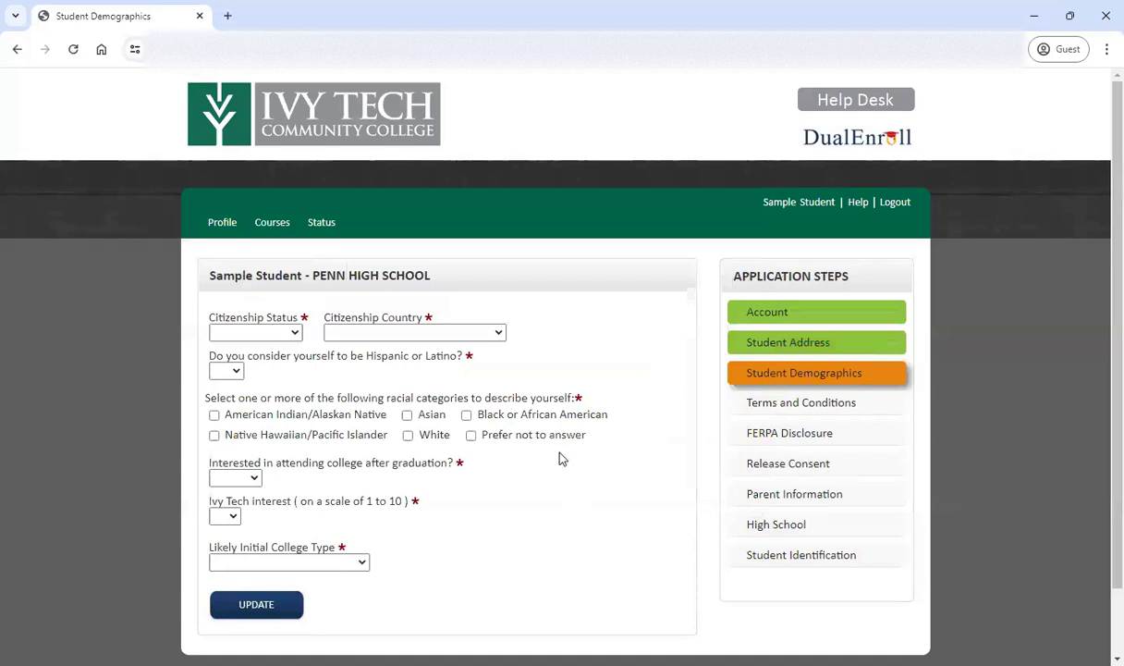
# Step: Set citizenship to US Citizen, Hispanic or Latino to Yes, and race to American Indian/Alaskan Native
pyautogui.click(240, 336)
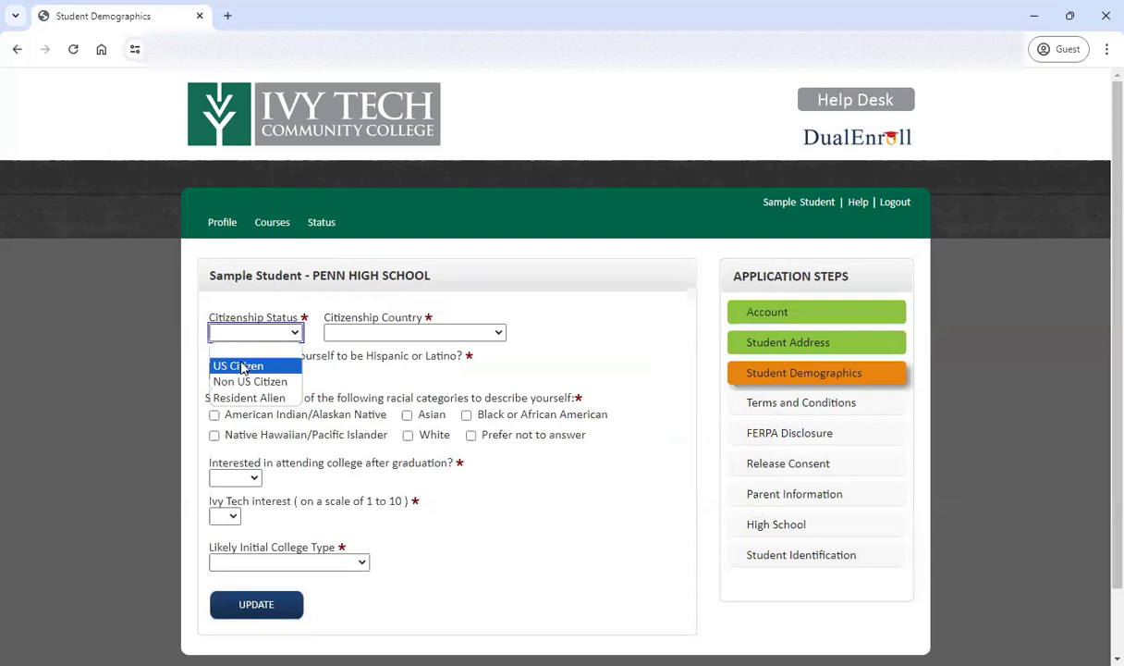
pyautogui.click(242, 366)
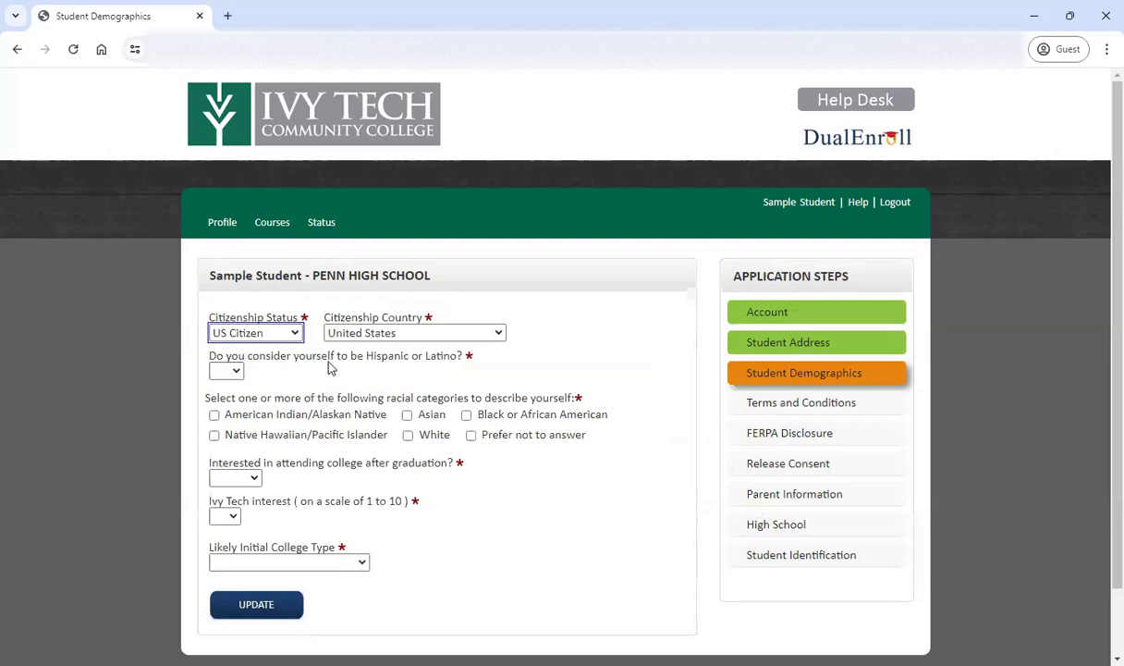
pyautogui.click(237, 360)
pyautogui.click(225, 370)
pyautogui.click(222, 402)
pyautogui.click(214, 415)
pyautogui.scroll(-1, 273, 396)
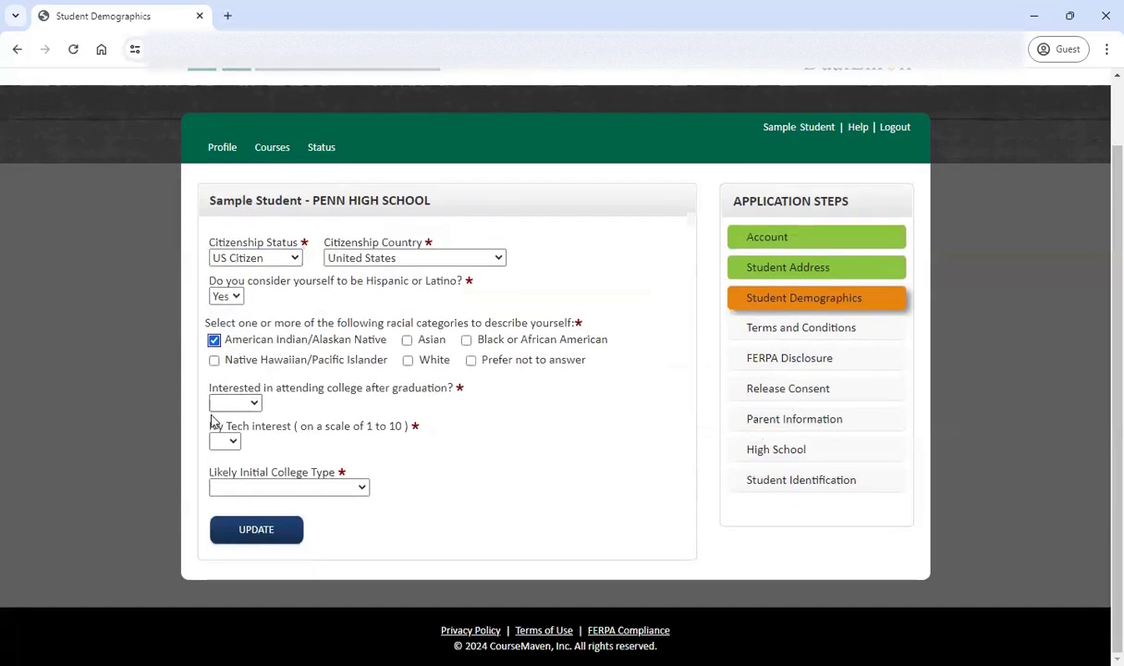
# Step: Answer maybe to attending college, rate Ivy Tech interest 5, choose 2-year/Community College, and submit
pyautogui.click(234, 403)
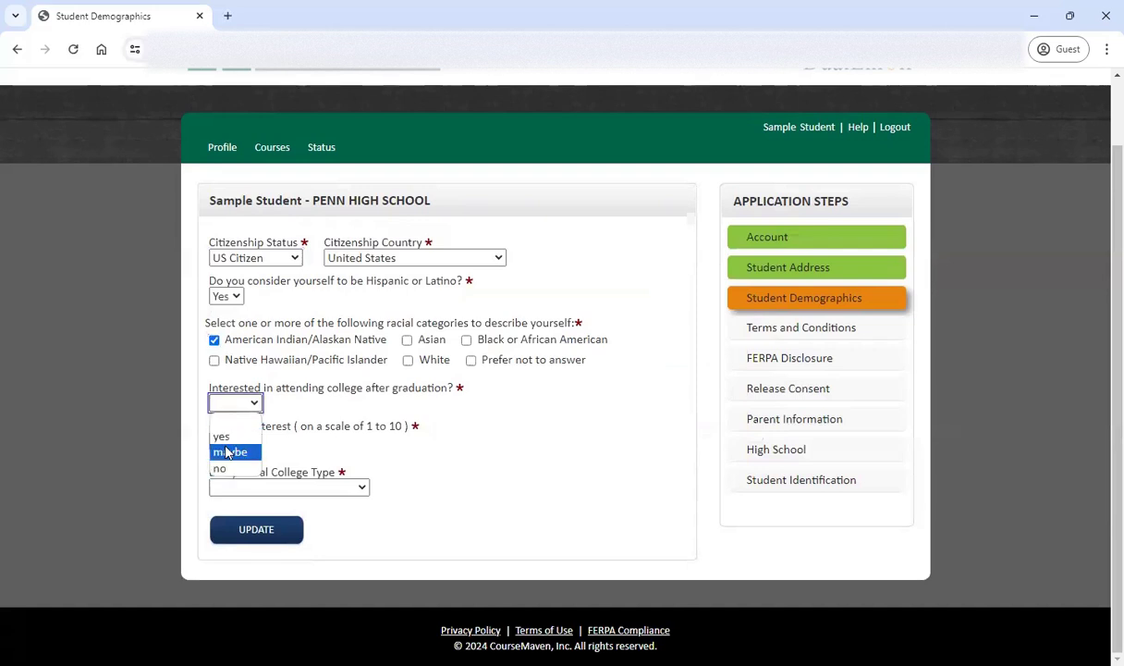
pyautogui.click(227, 452)
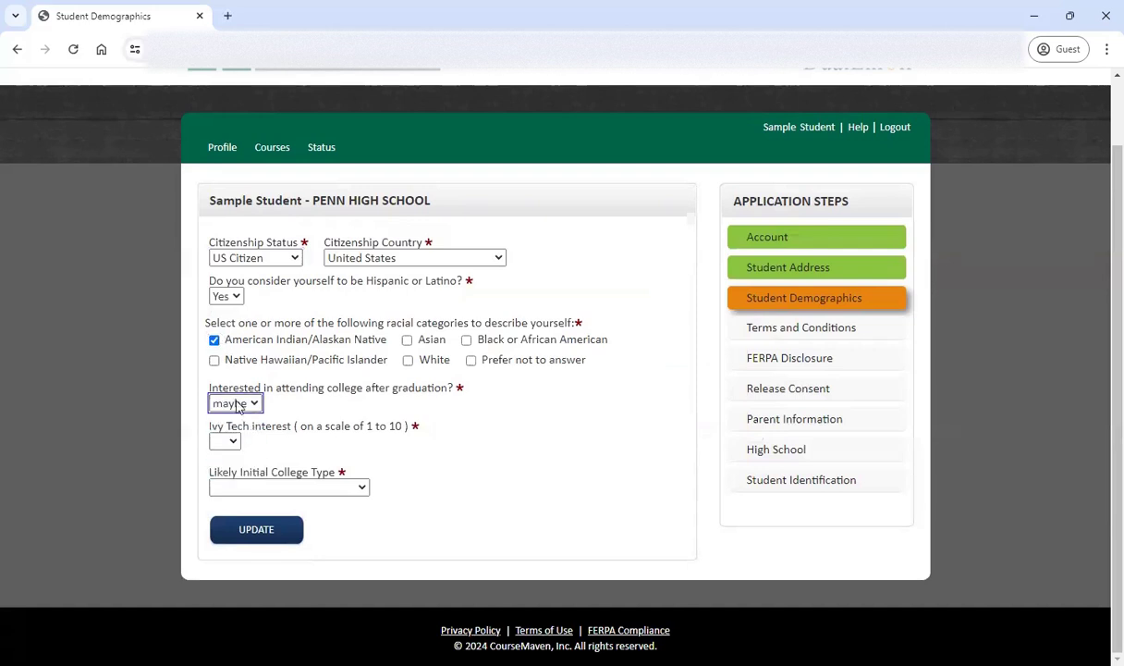
pyautogui.click(219, 444)
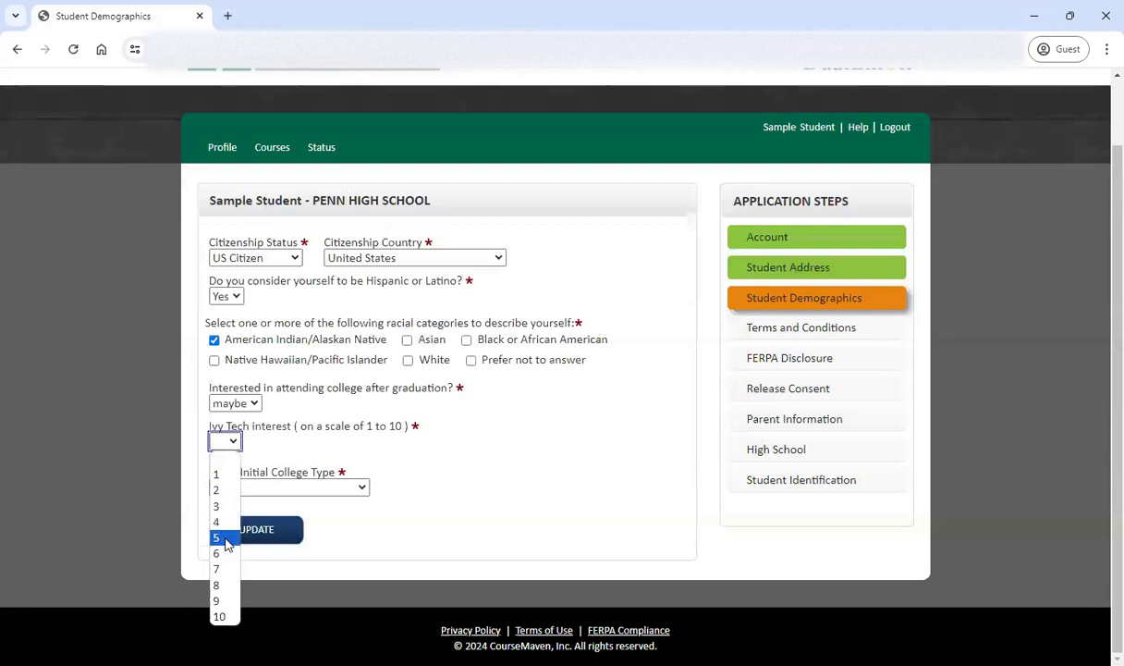
pyautogui.click(227, 540)
pyautogui.click(257, 490)
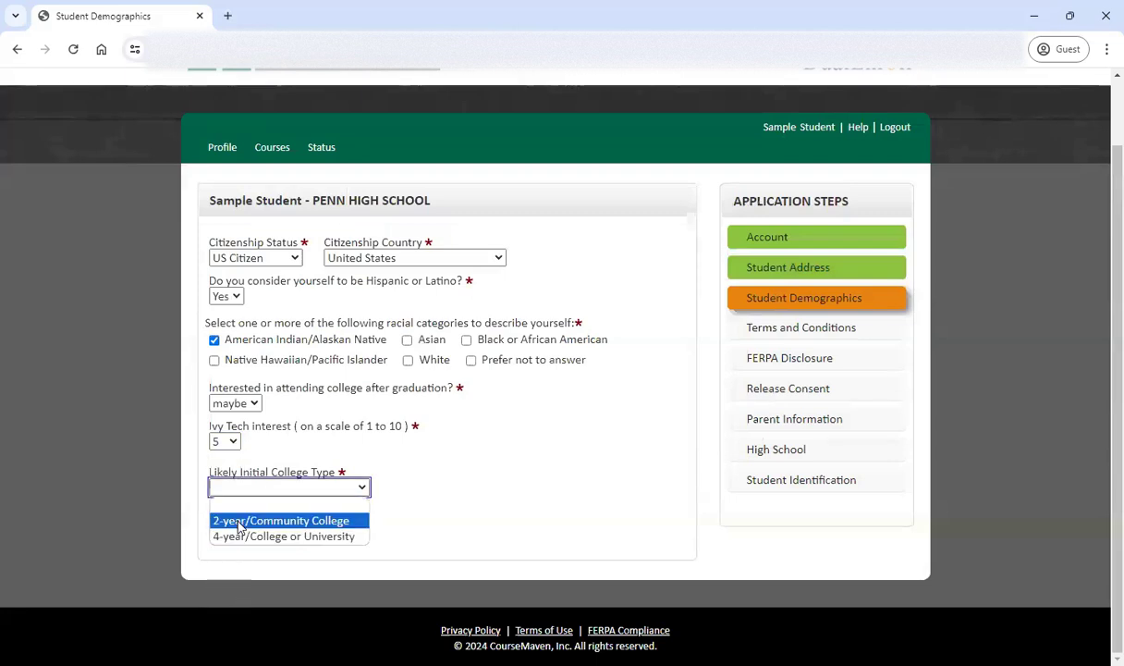
pyautogui.click(256, 521)
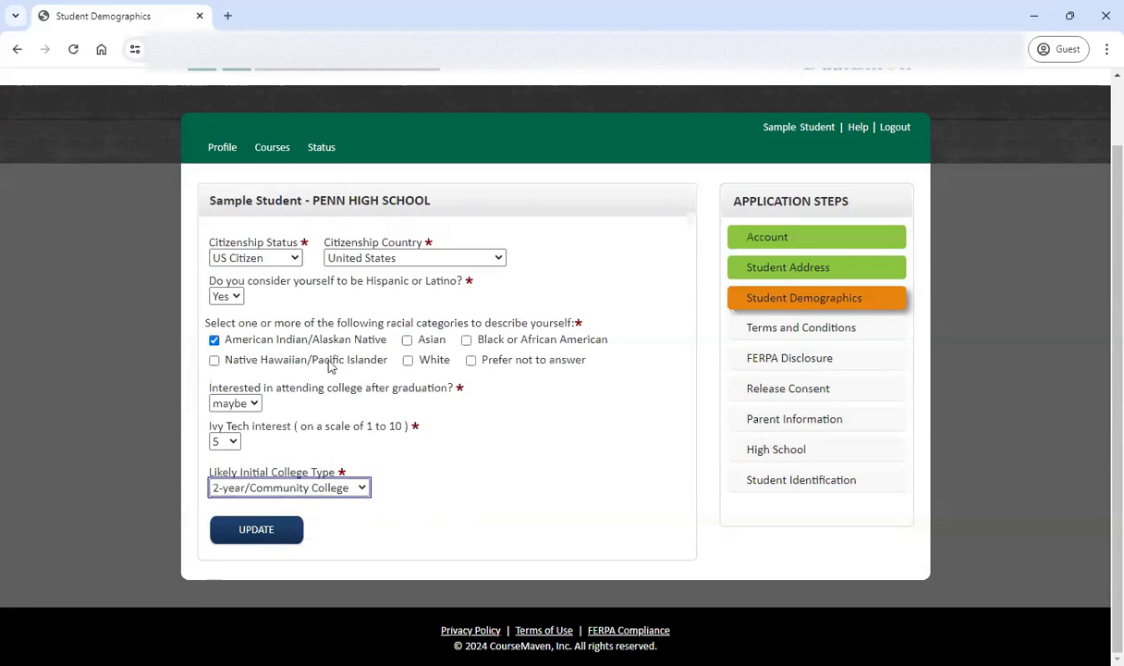
pyautogui.click(462, 463)
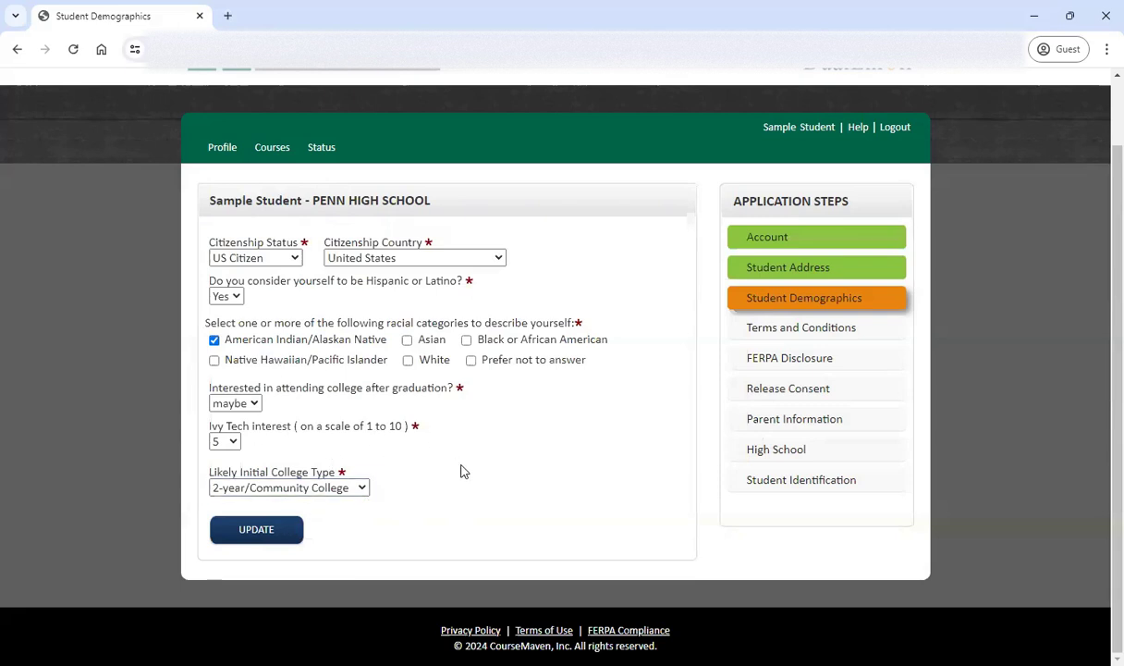
pyautogui.click(233, 529)
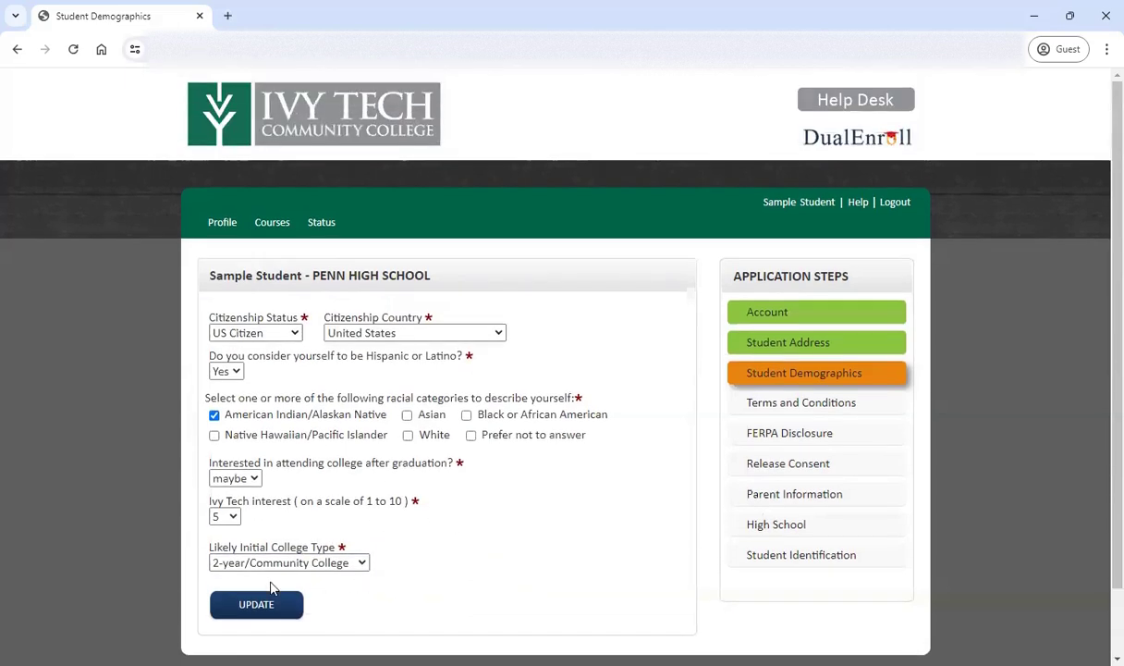
pyautogui.click(248, 614)
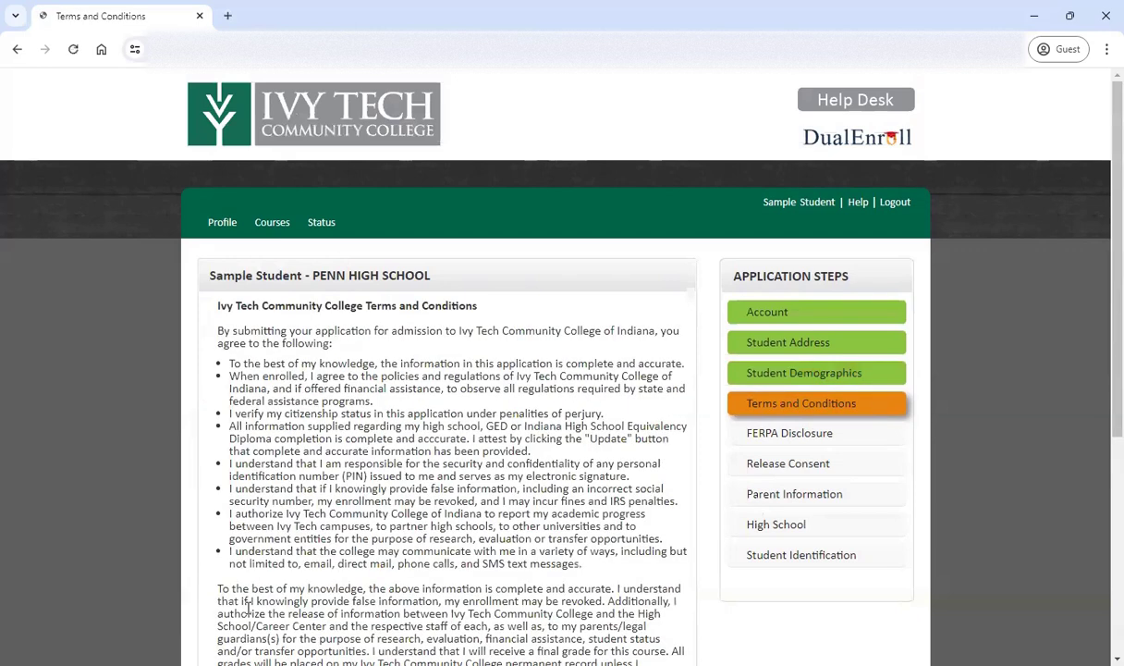
# Step: Read through the Ivy Tech terms, tick 'I have read and agree', and submit the agreement
pyautogui.scroll(-1, 554, 361)
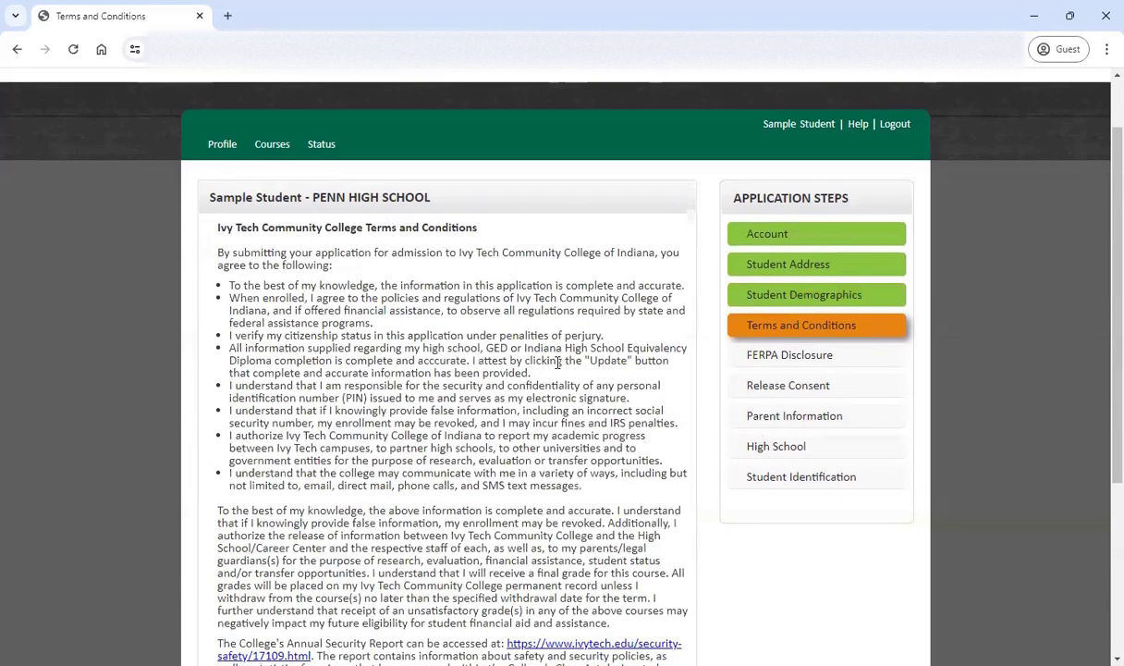
pyautogui.scroll(-1, 557, 362)
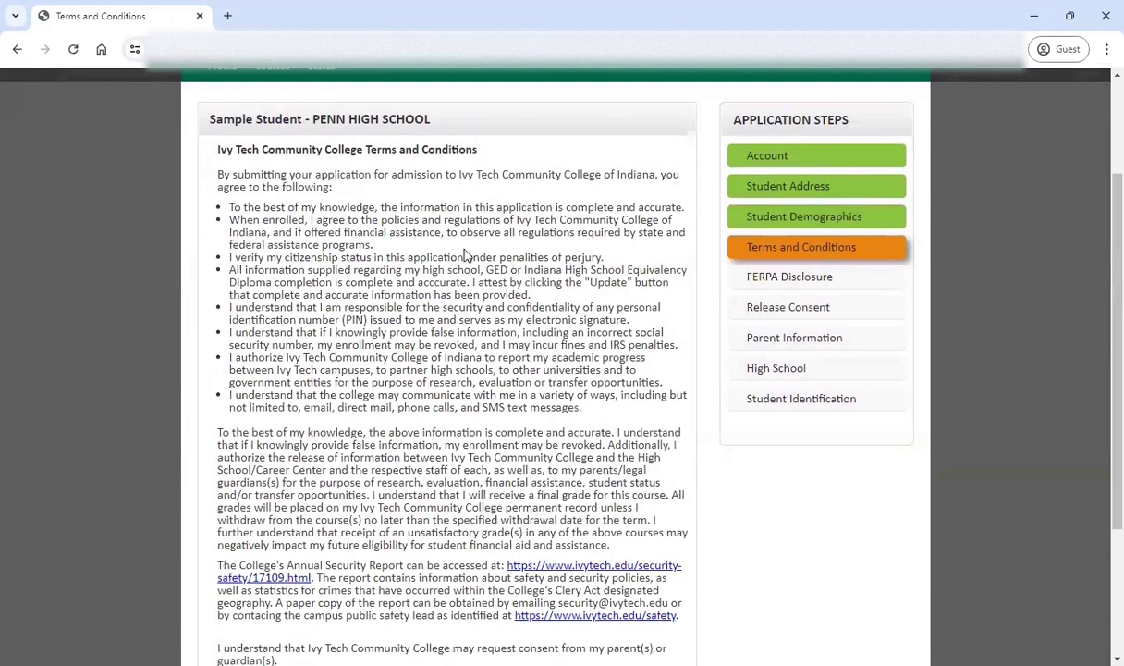
pyautogui.scroll(-1, 447, 242)
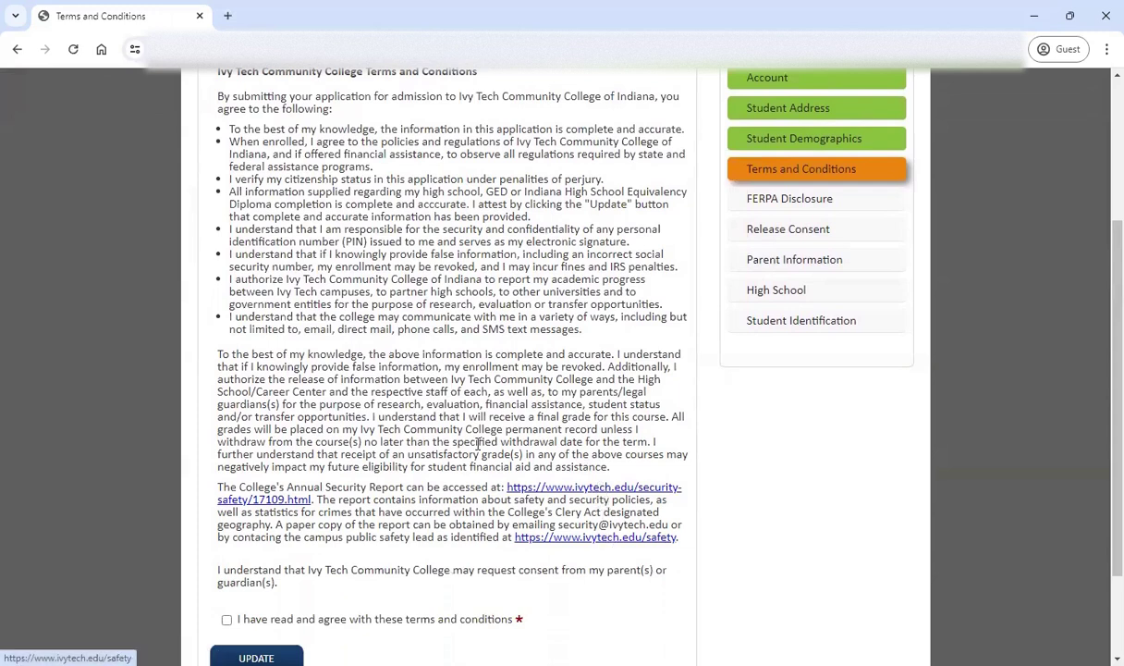
pyautogui.scroll(1, 478, 445)
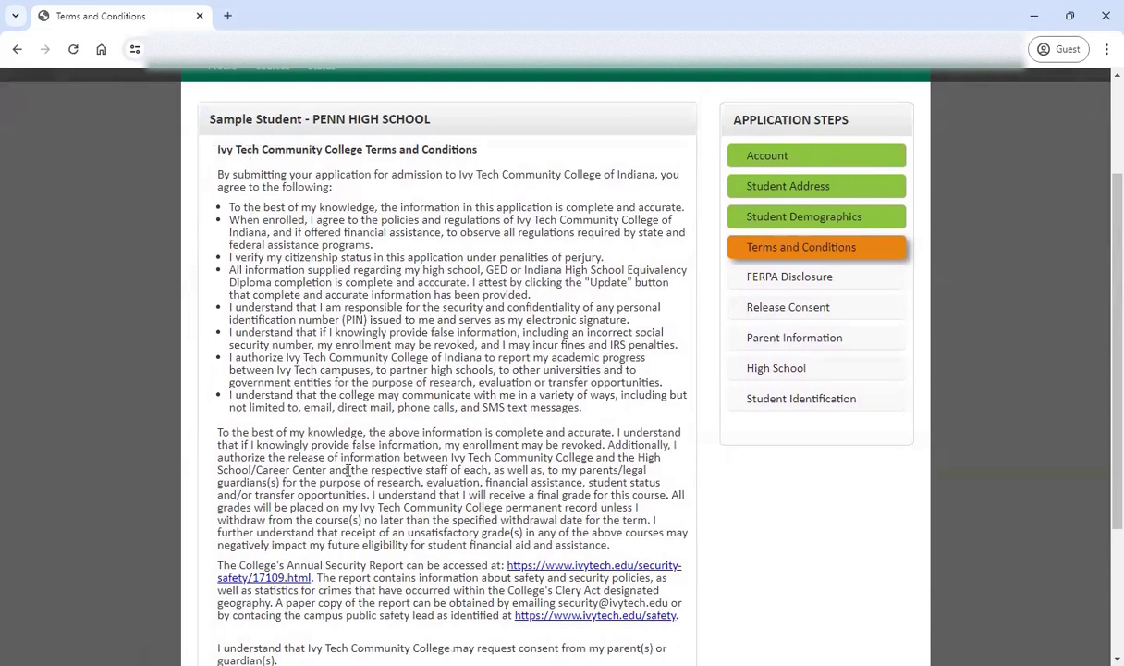
pyautogui.scroll(-1, 348, 469)
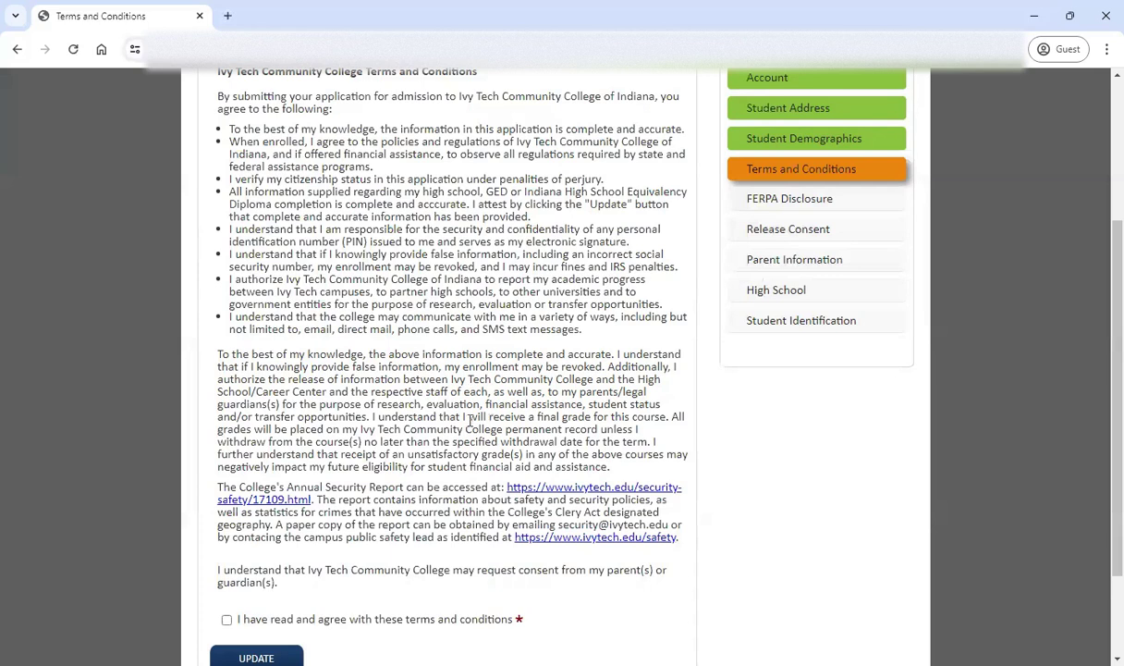
pyautogui.scroll(-1, 428, 422)
pyautogui.scroll(-2, 428, 422)
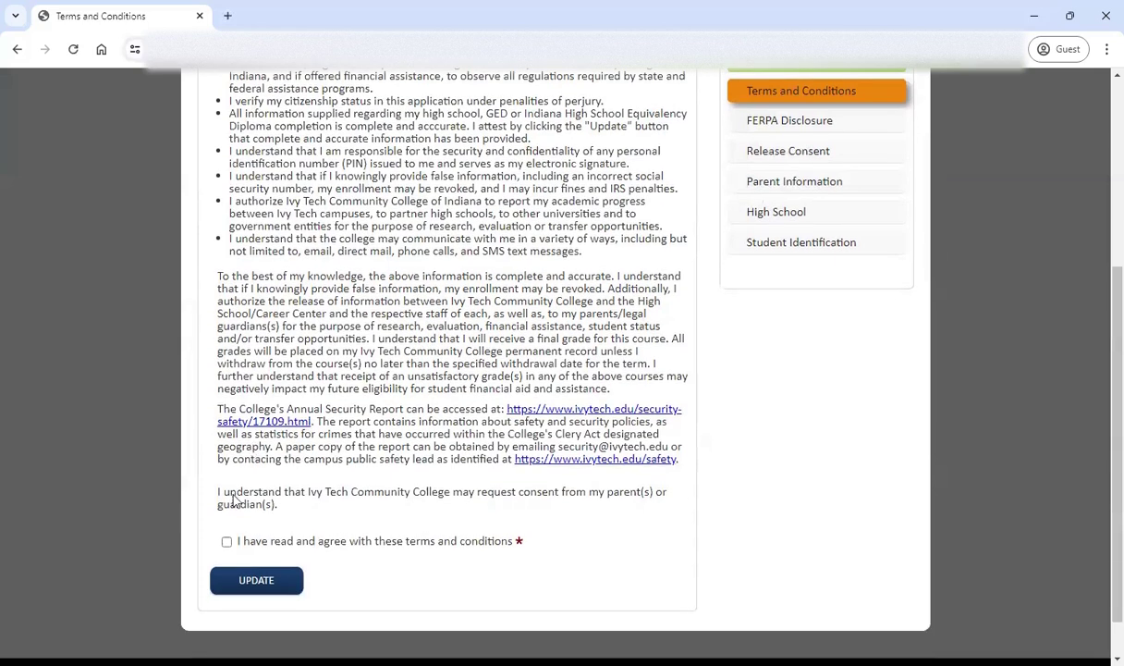
pyautogui.click(226, 544)
pyautogui.click(273, 581)
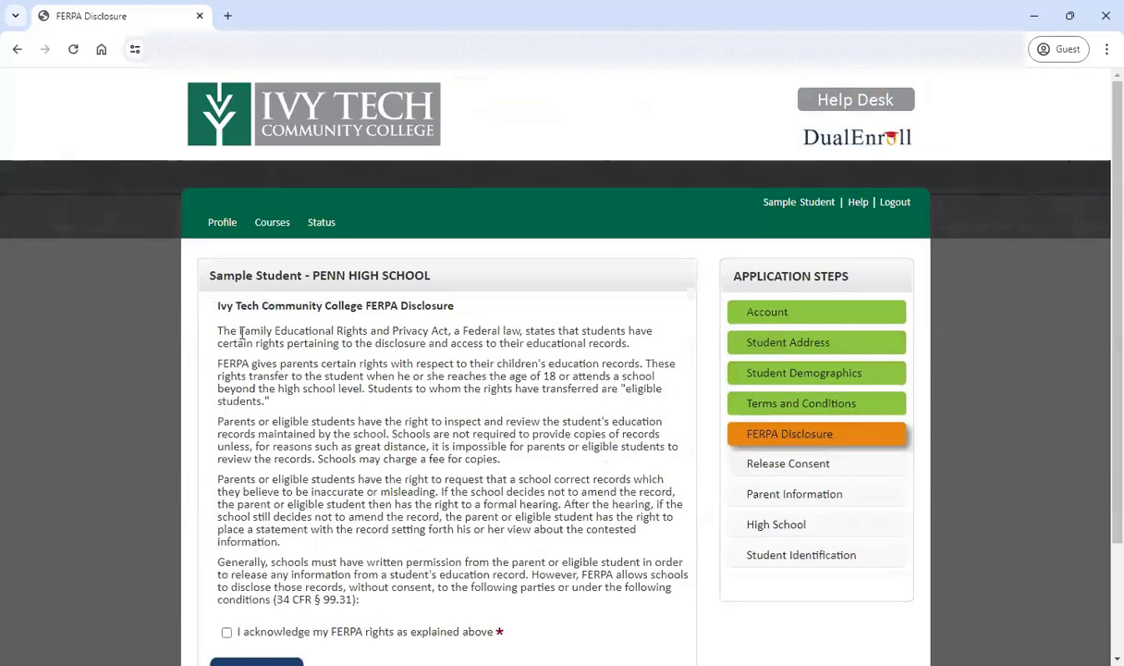
# Step: Read the FERPA disclosure text and tick 'I acknowledge my FERPA rights as explained above'
pyautogui.moveTo(239, 330); pyautogui.dragTo(451, 331)
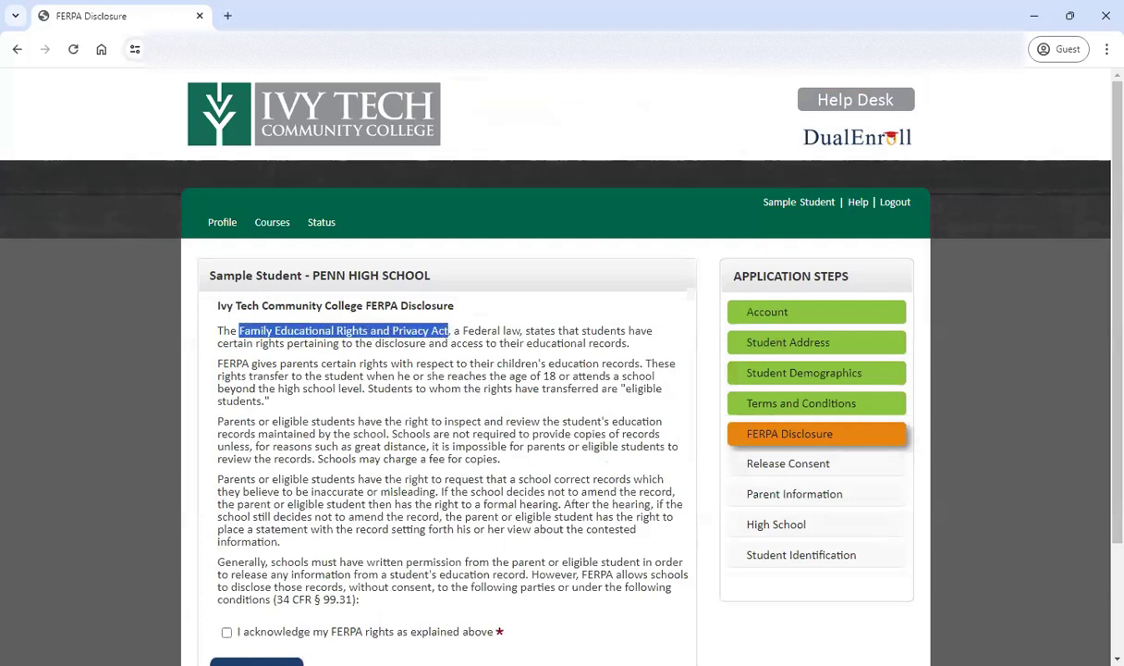
pyautogui.click(423, 415)
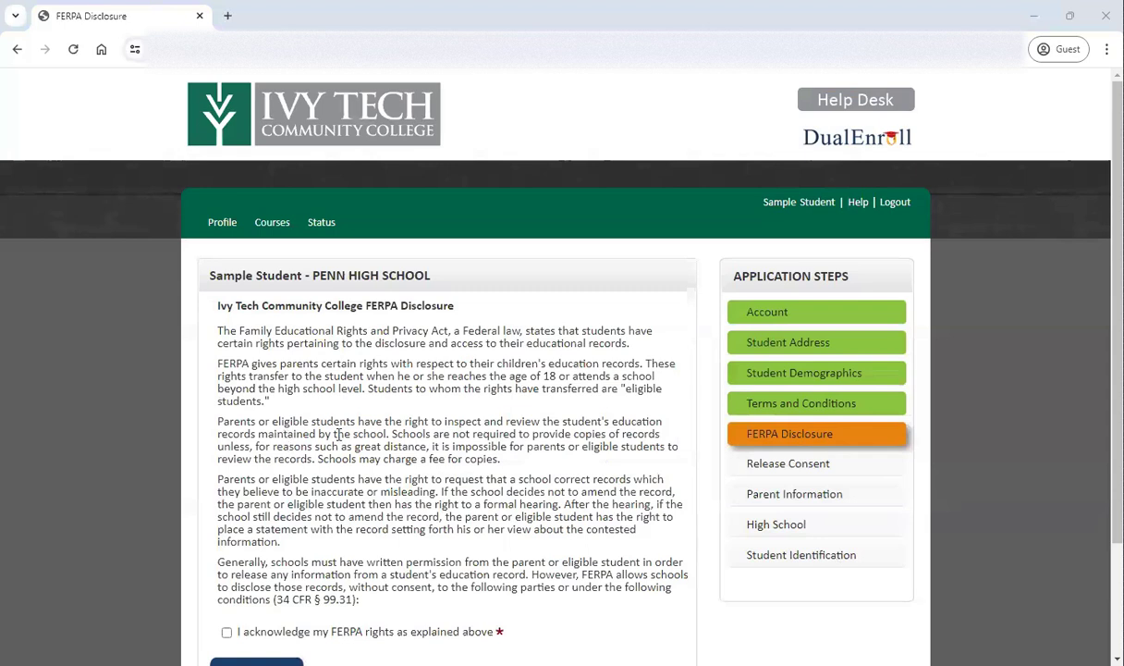
pyautogui.scroll(-1, 358, 394)
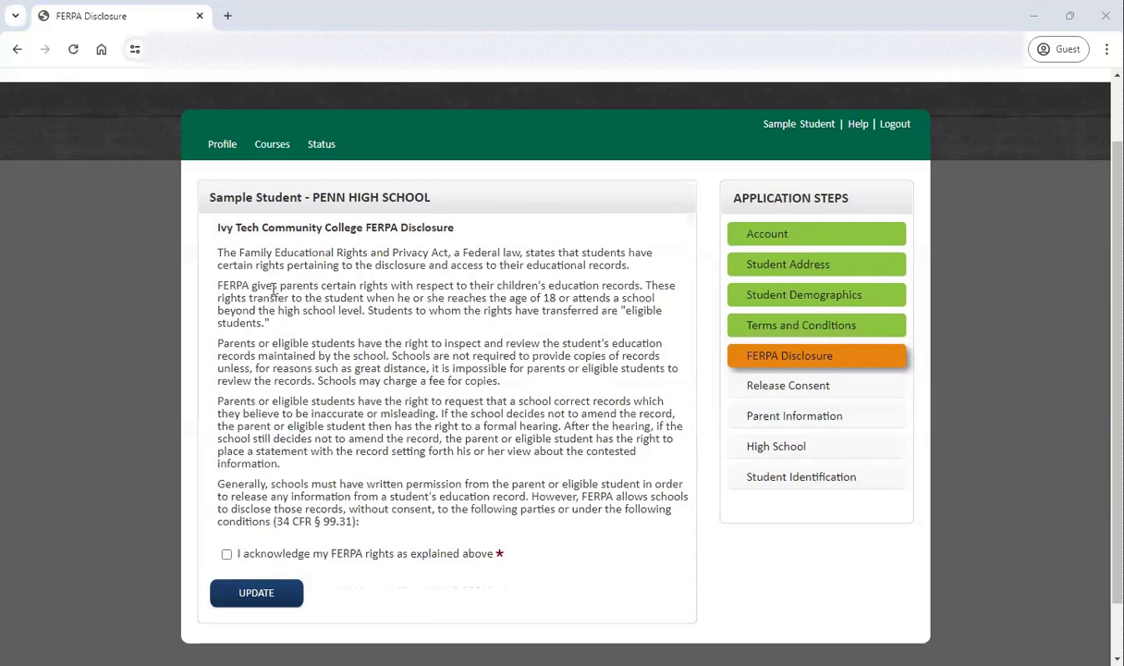
pyautogui.click(227, 557)
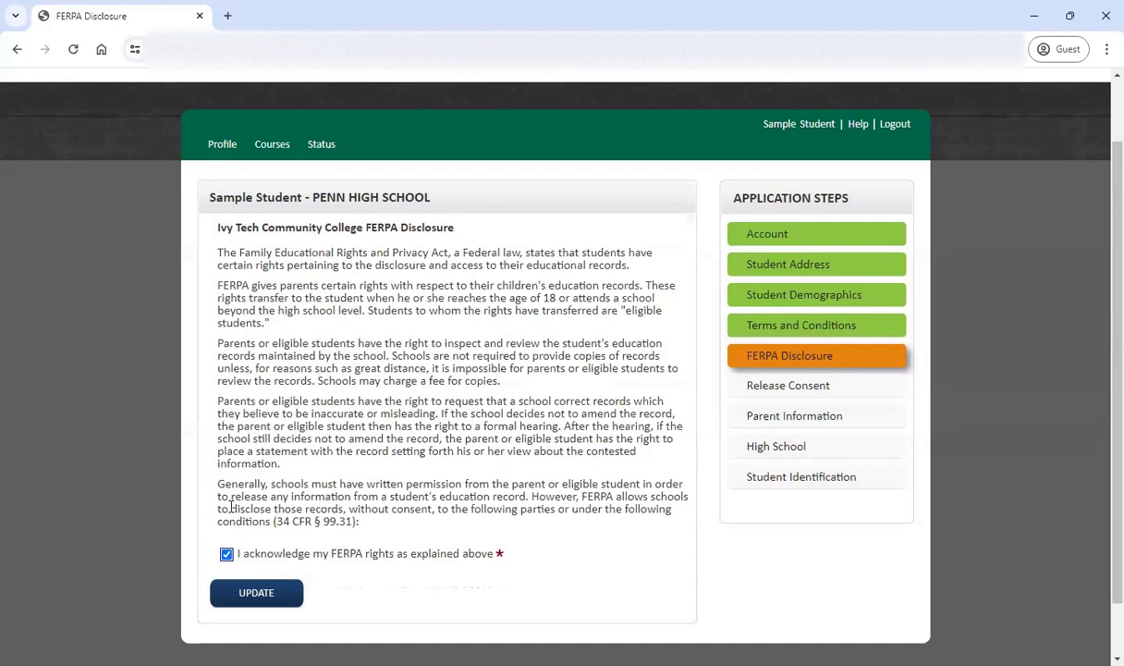
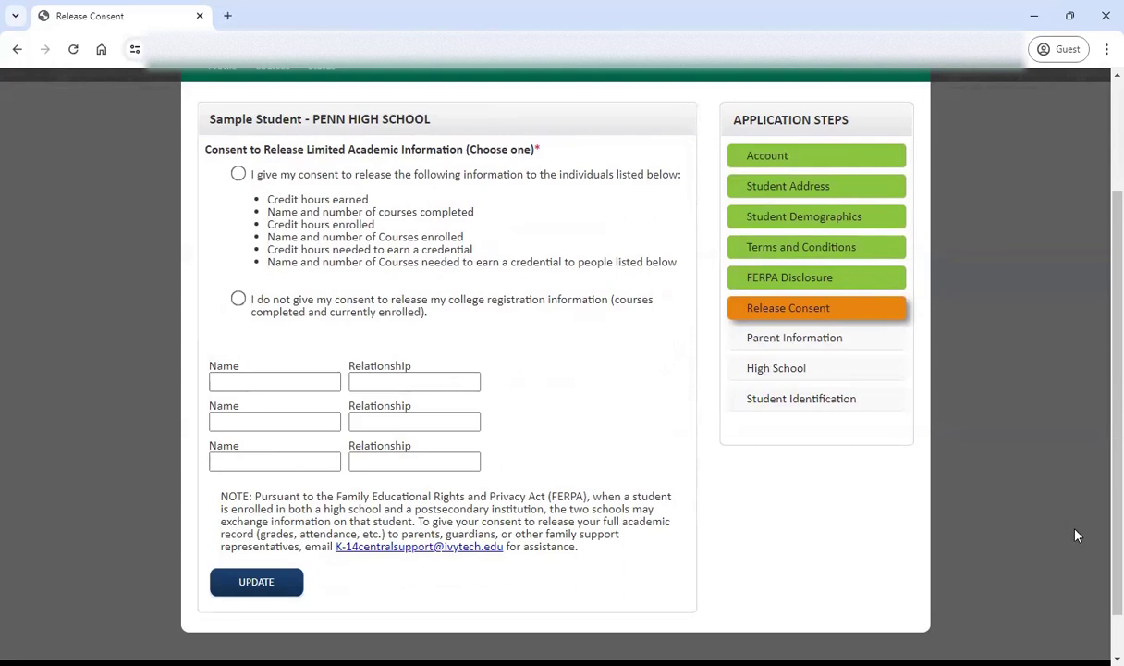
# Step: Give consent and add one recipient: the parent's name with relationship 'parent'
pyautogui.click(237, 174)
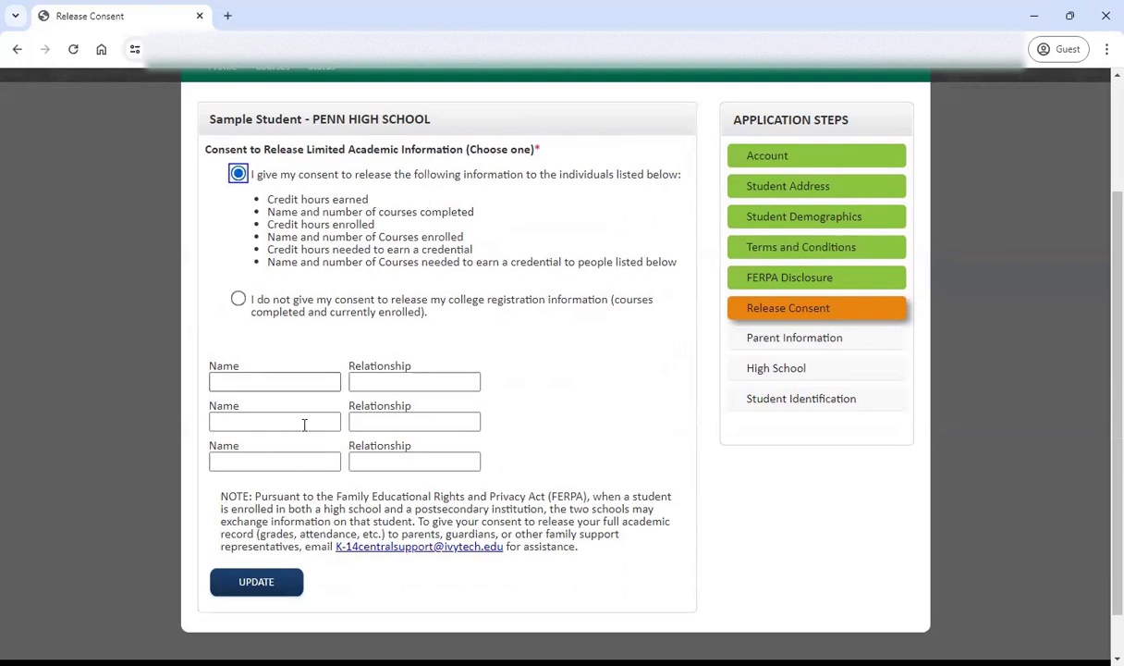
pyautogui.click(301, 383)
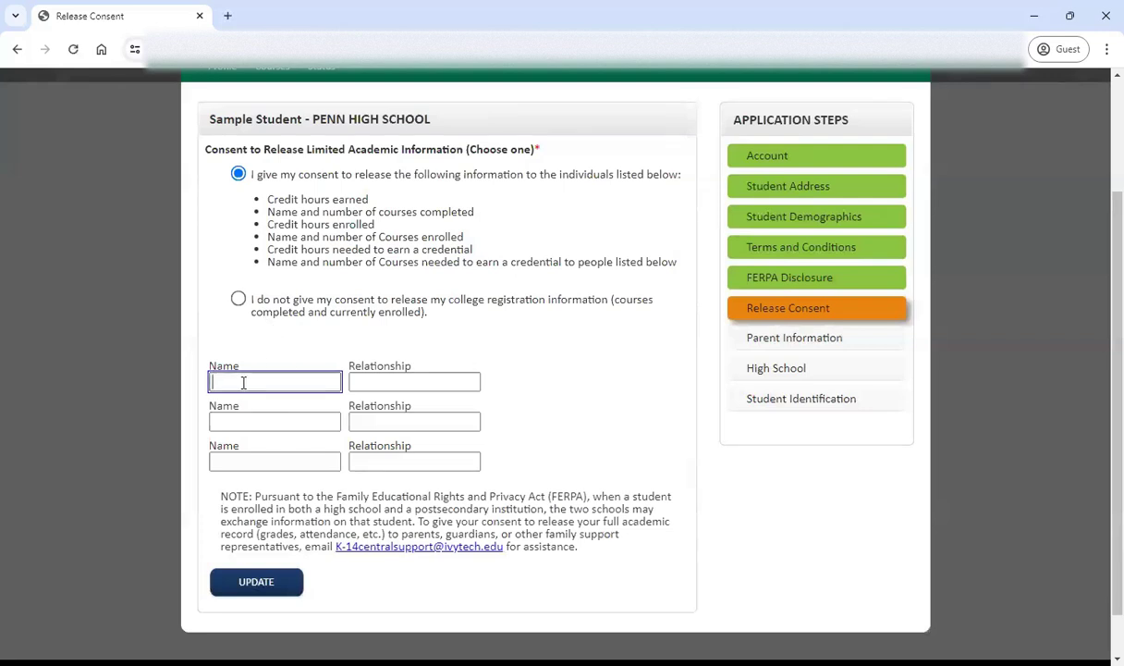
pyautogui.write('Parent Sample')
pyautogui.press('Tab')
pyautogui.write('parent')
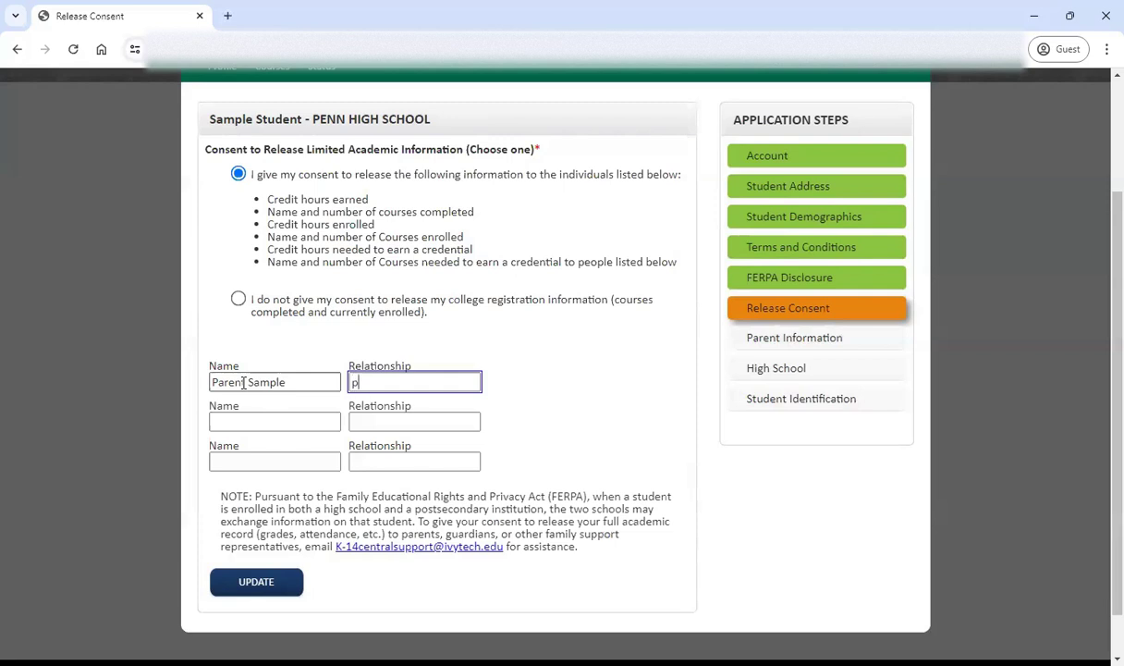
pyautogui.press('BackSpace')
pyautogui.press('BackSpace')
pyautogui.press('BackSpace')
pyautogui.write('parent')
pyautogui.click(615, 334)
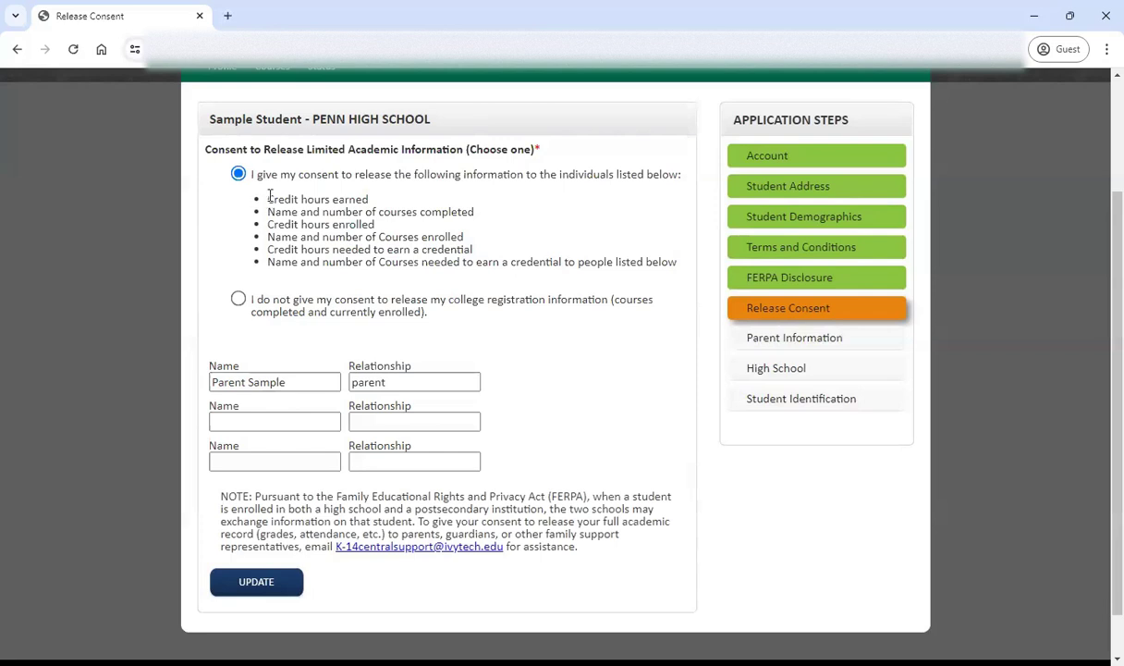
# Step: Review the released-information list, briefly switch to declining, then restore consent
pyautogui.moveTo(269, 199); pyautogui.dragTo(591, 245)
pyautogui.click(660, 251)
pyautogui.click(238, 298)
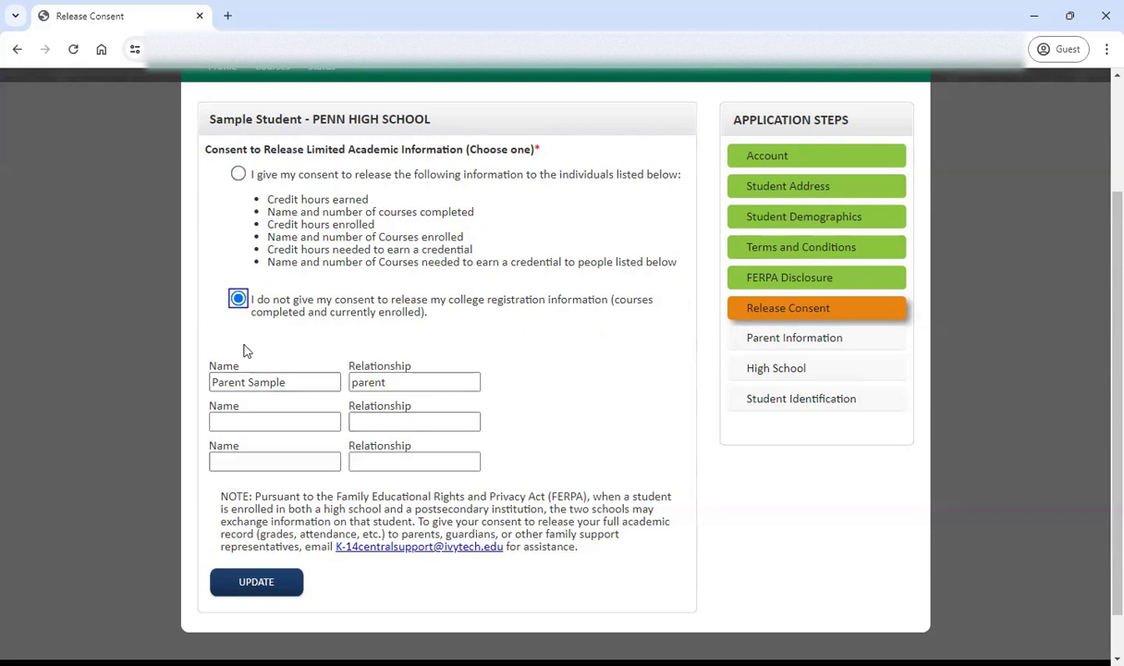
pyautogui.click(238, 174)
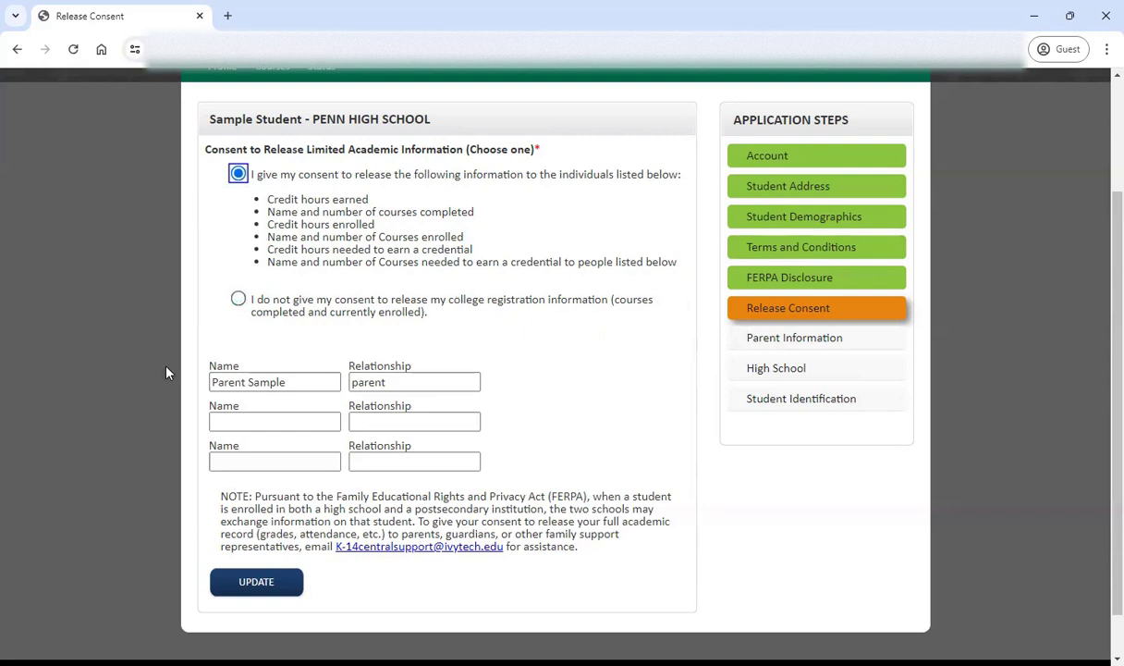
pyautogui.scroll(-1, 549, 439)
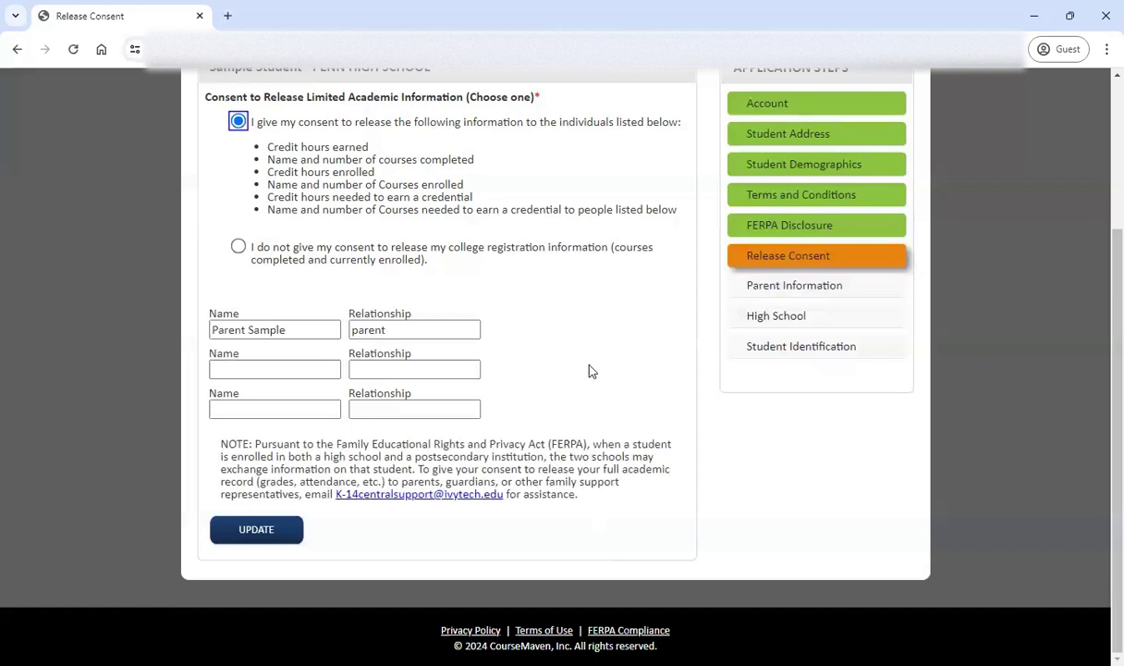
pyautogui.scroll(1, 592, 370)
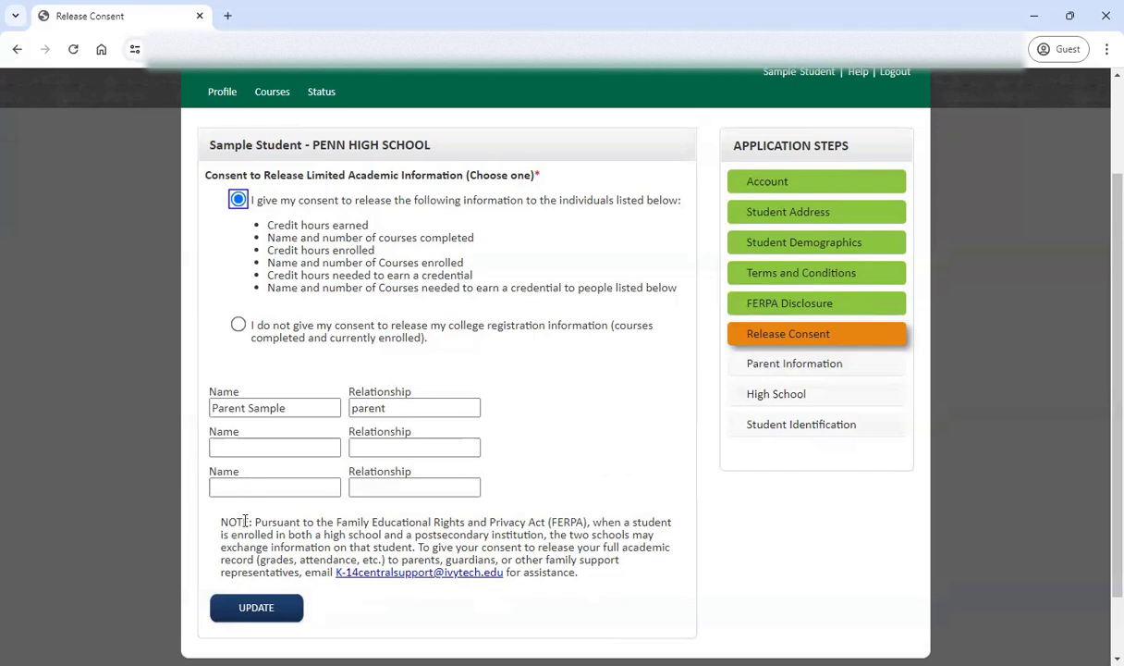
# Step: Save the release consent, then enter the guardian's name with relationship Guardian
pyautogui.click(248, 618)
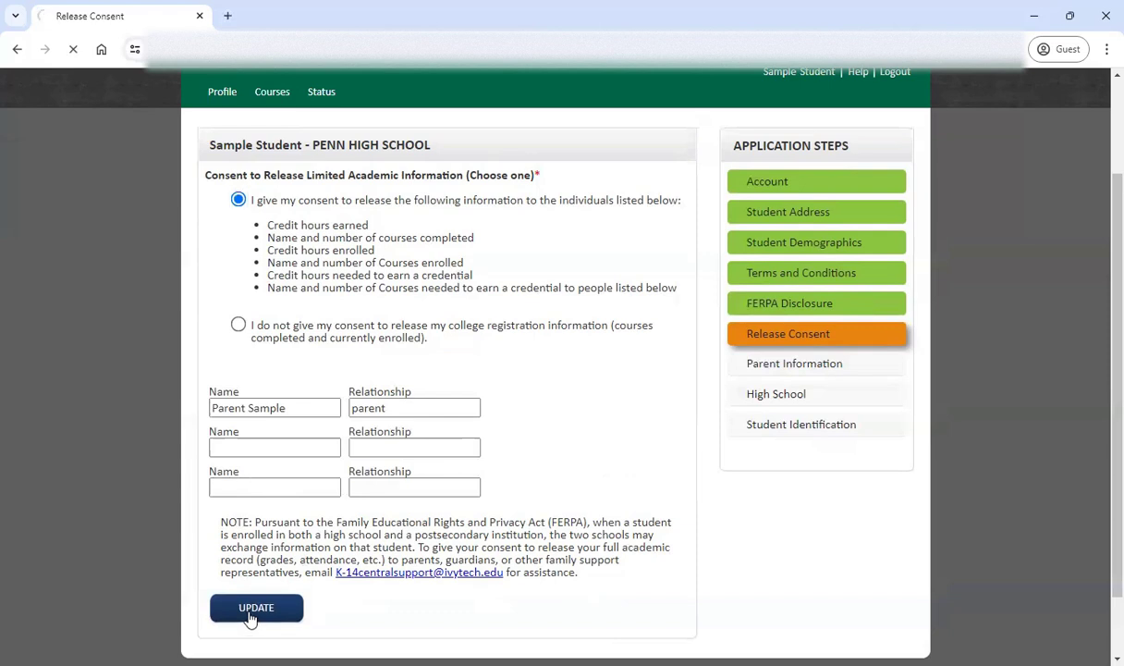
pyautogui.scroll(-2, 573, 335)
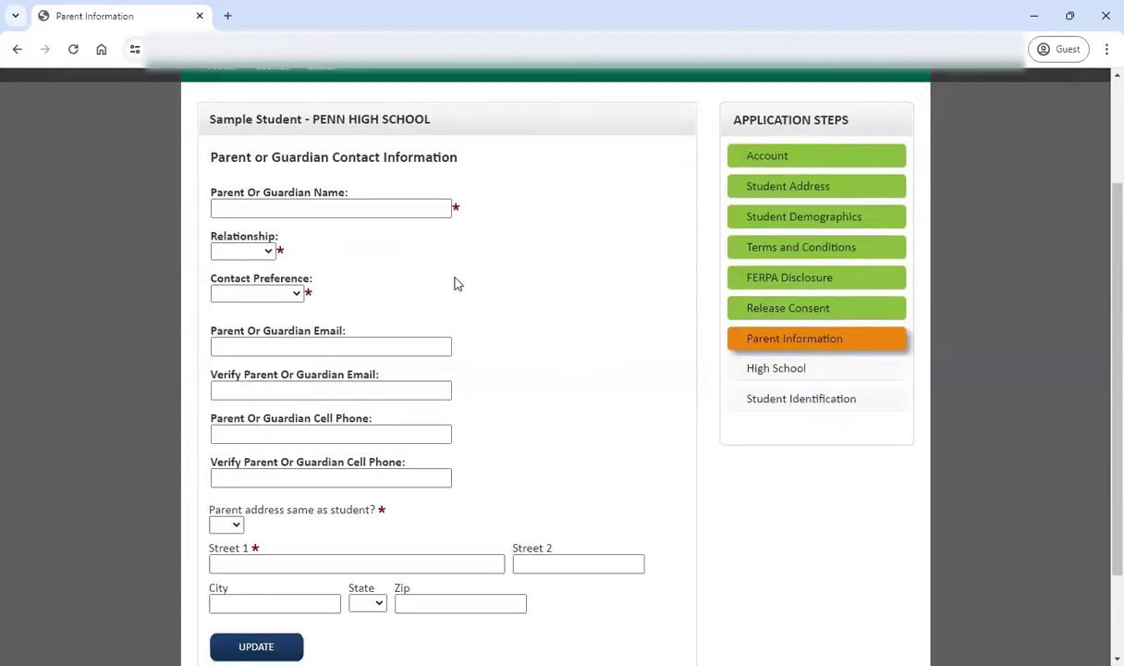
pyautogui.click(227, 208)
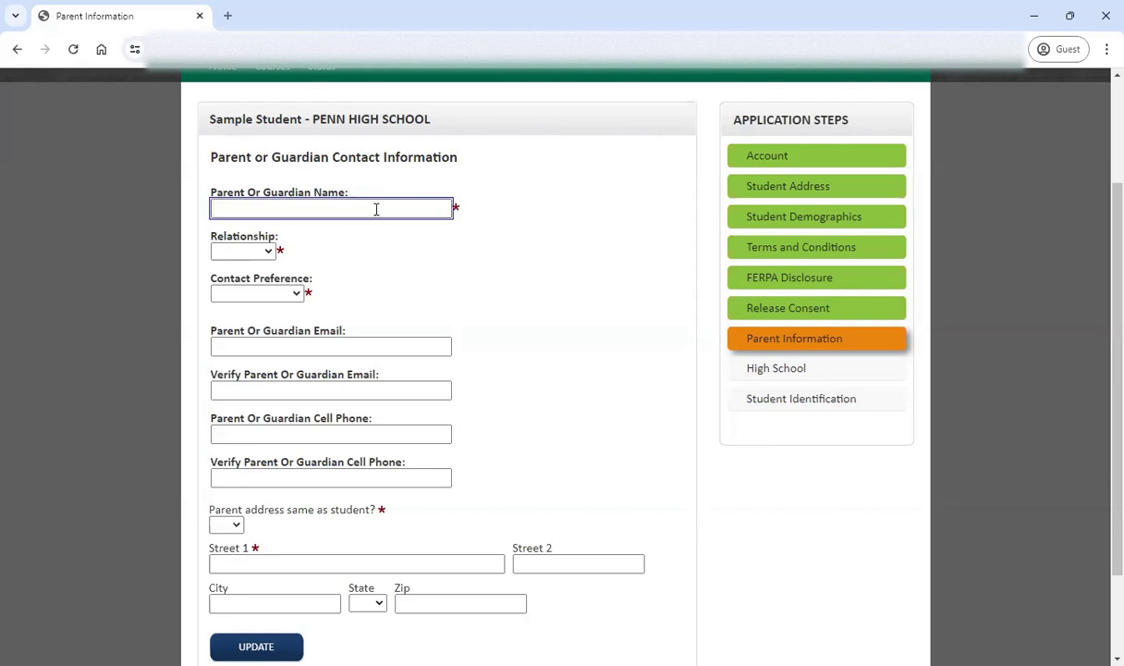
pyautogui.write('Parent Sample')
pyautogui.click(238, 251)
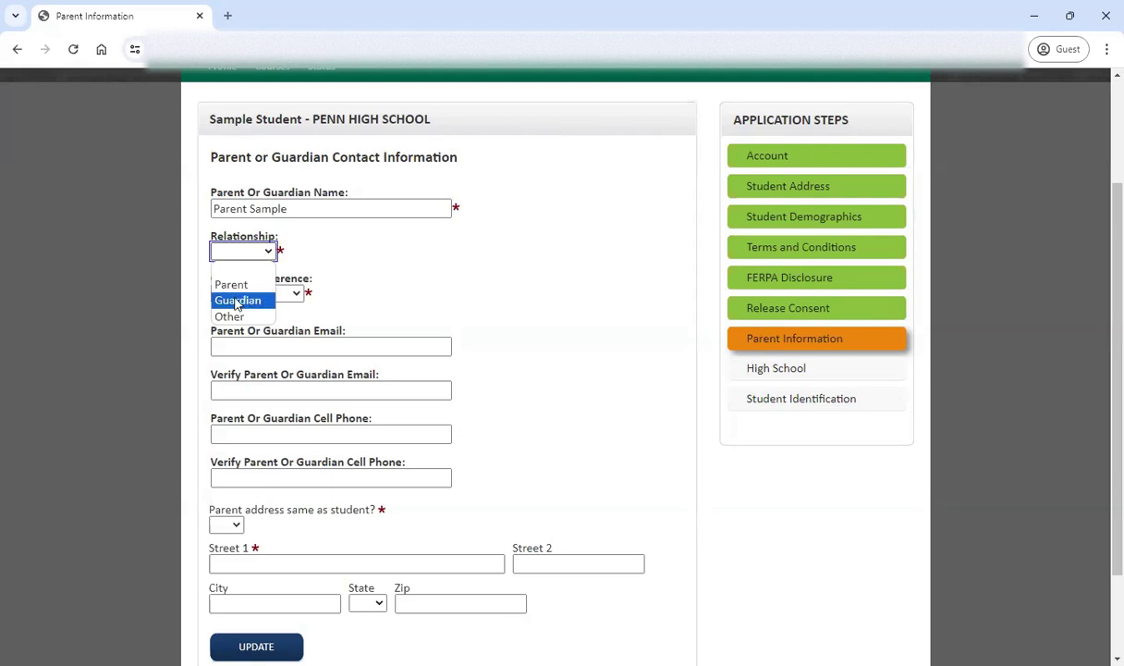
pyautogui.click(236, 301)
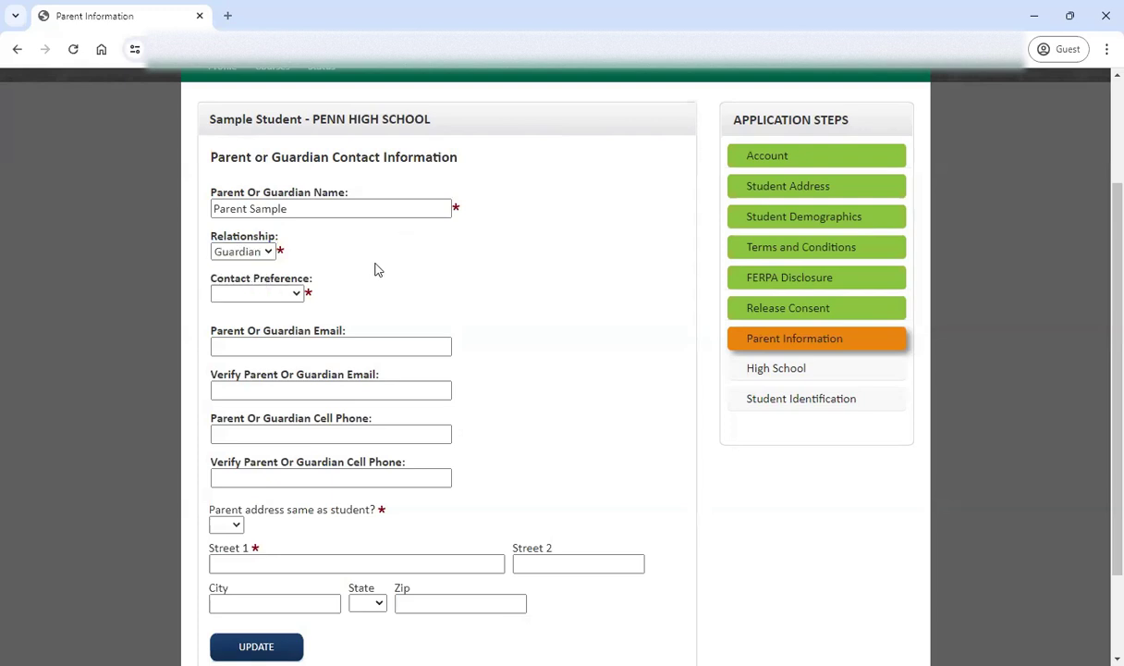
# Step: Try the Text and Email And Text contact preferences, settling on Email
pyautogui.click(238, 295)
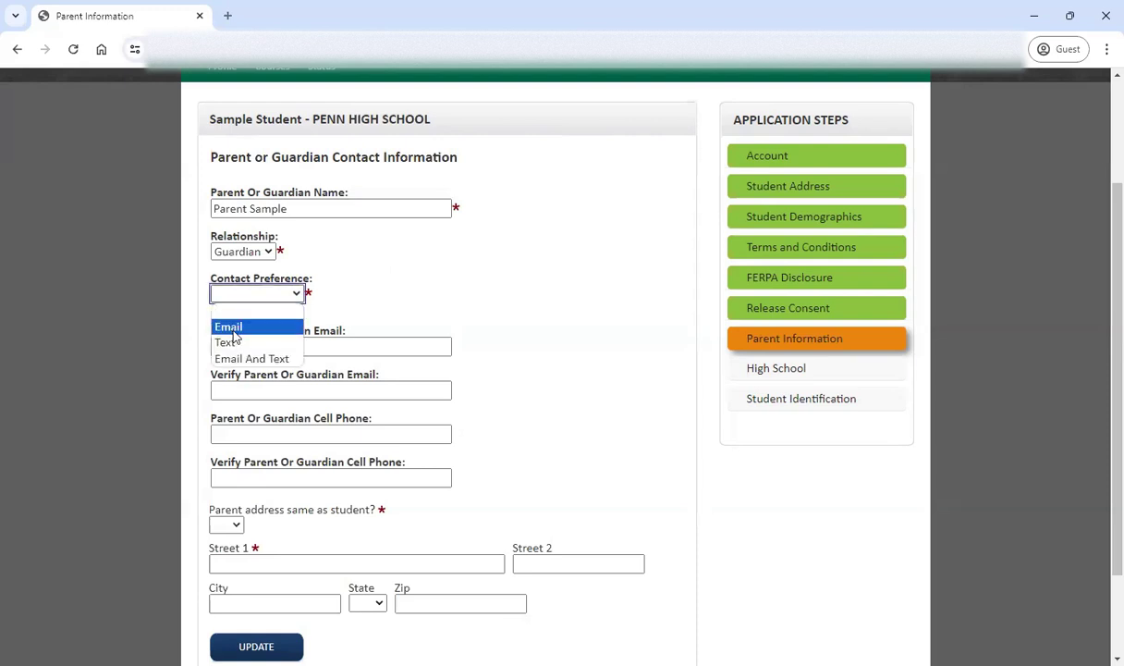
pyautogui.click(437, 344)
pyautogui.click(262, 369)
pyautogui.click(237, 292)
pyautogui.click(227, 344)
pyautogui.click(370, 434)
pyautogui.click(254, 477)
pyautogui.click(246, 294)
pyautogui.click(245, 357)
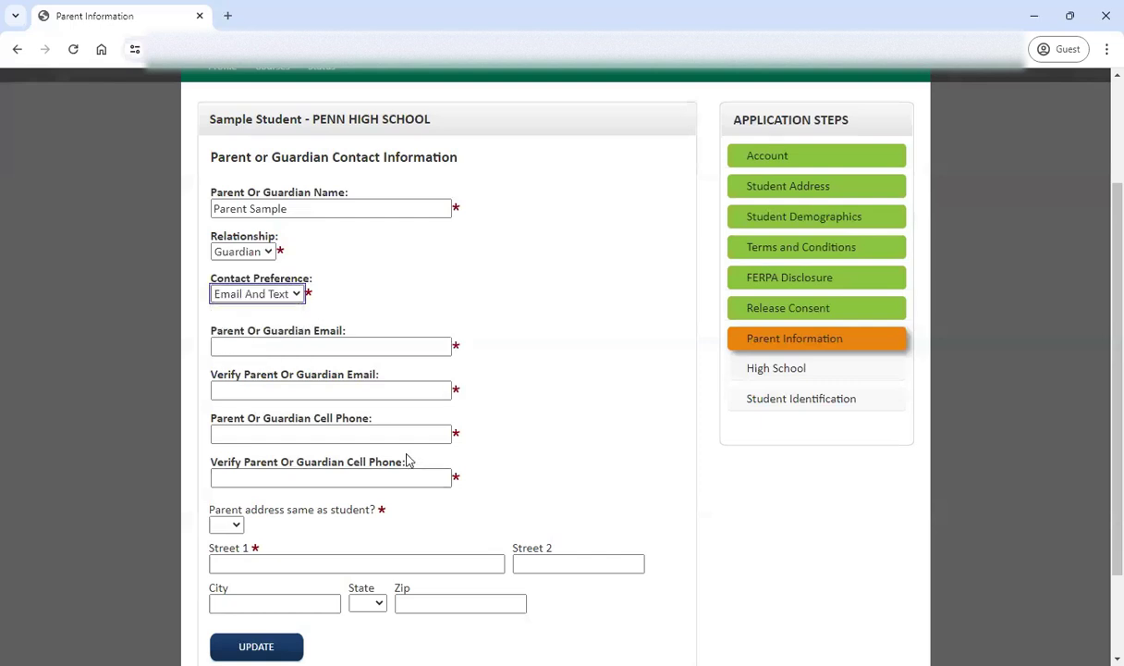
pyautogui.click(237, 292)
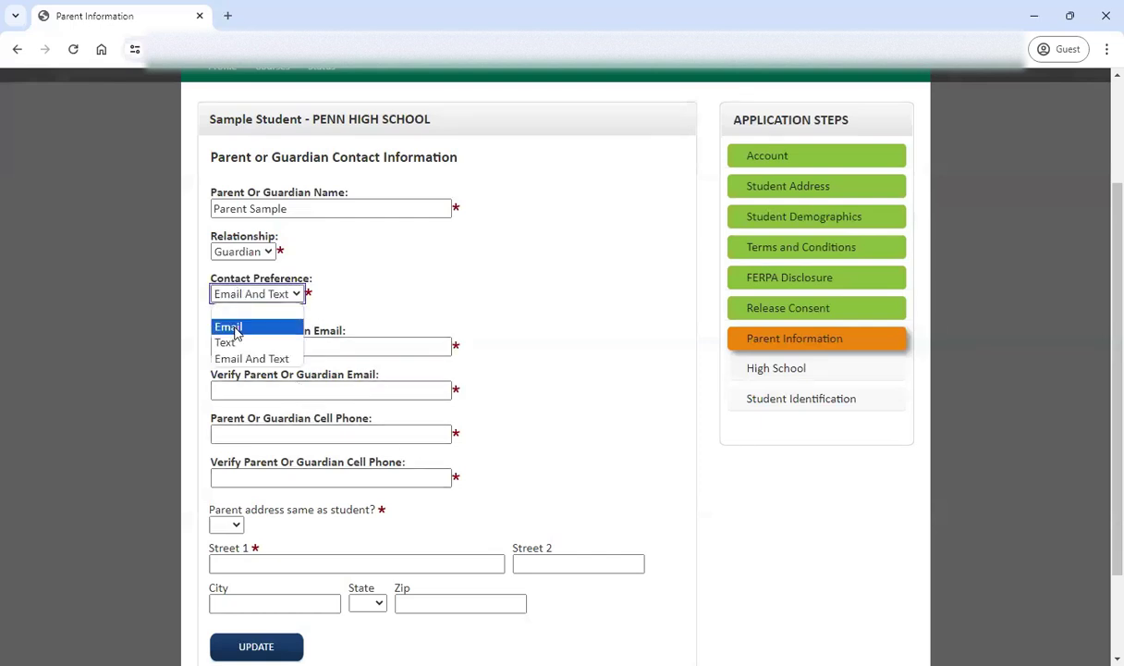
pyautogui.click(231, 328)
# Step: Enter the parent's e-mail address in both the email and verify email fields
pyautogui.write('parent@email.com')
pyautogui.press('Tab')
pyautogui.write('parent@email.com')
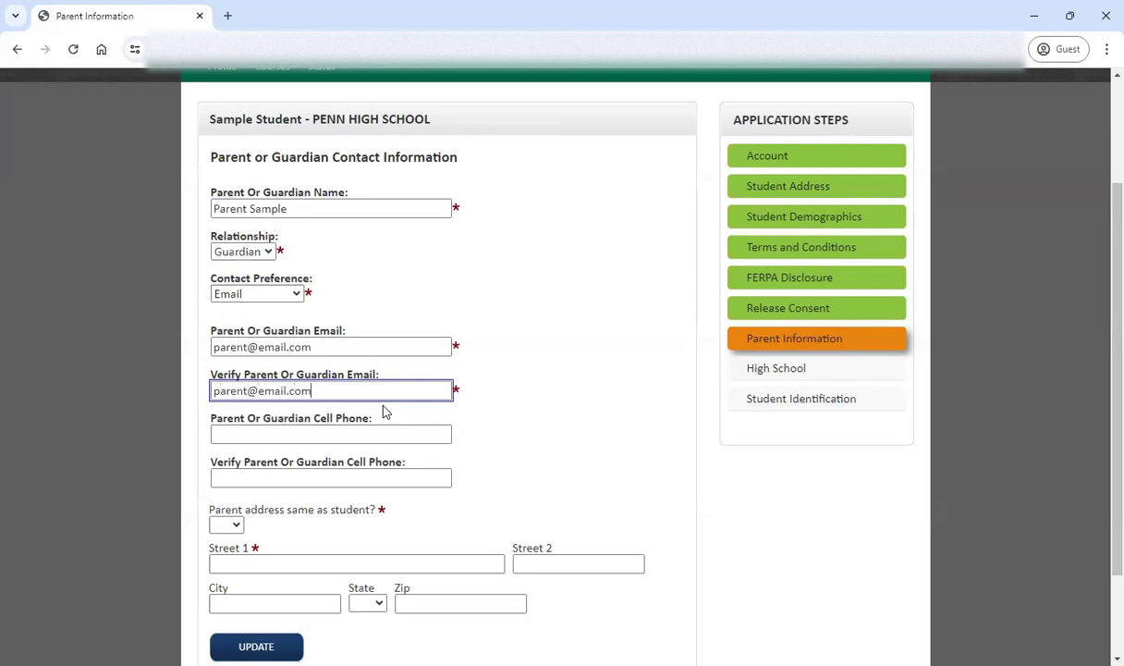
pyautogui.click(509, 433)
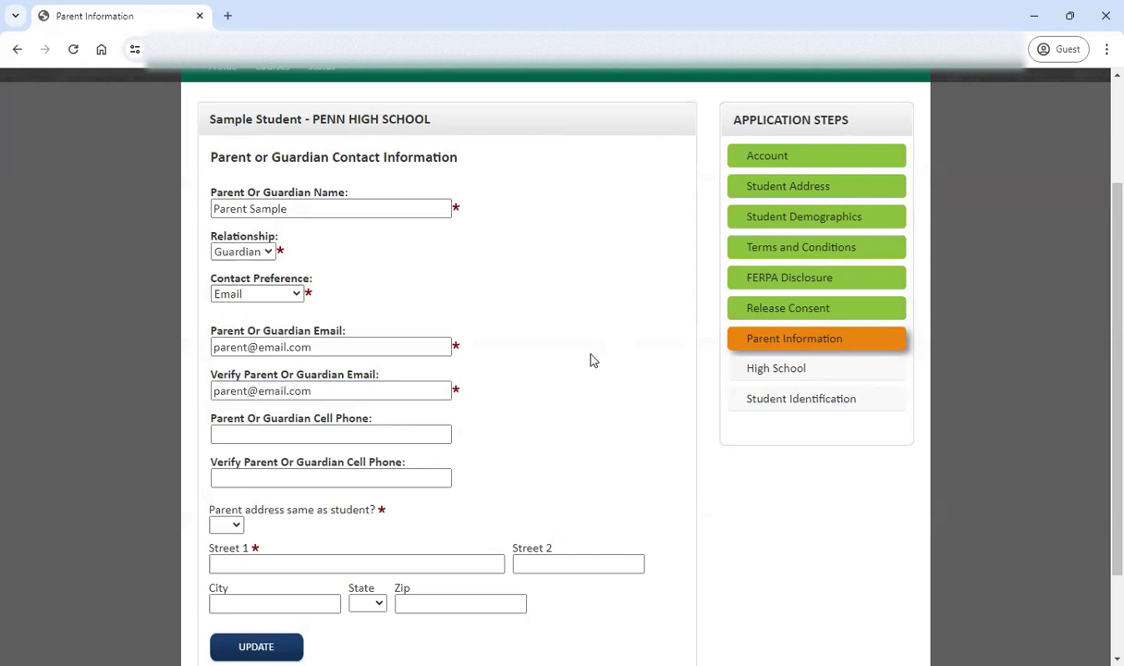
# Step: Check the parent e-mail and cell phone fields on Parent Information
pyautogui.scroll(-1, 586, 352)
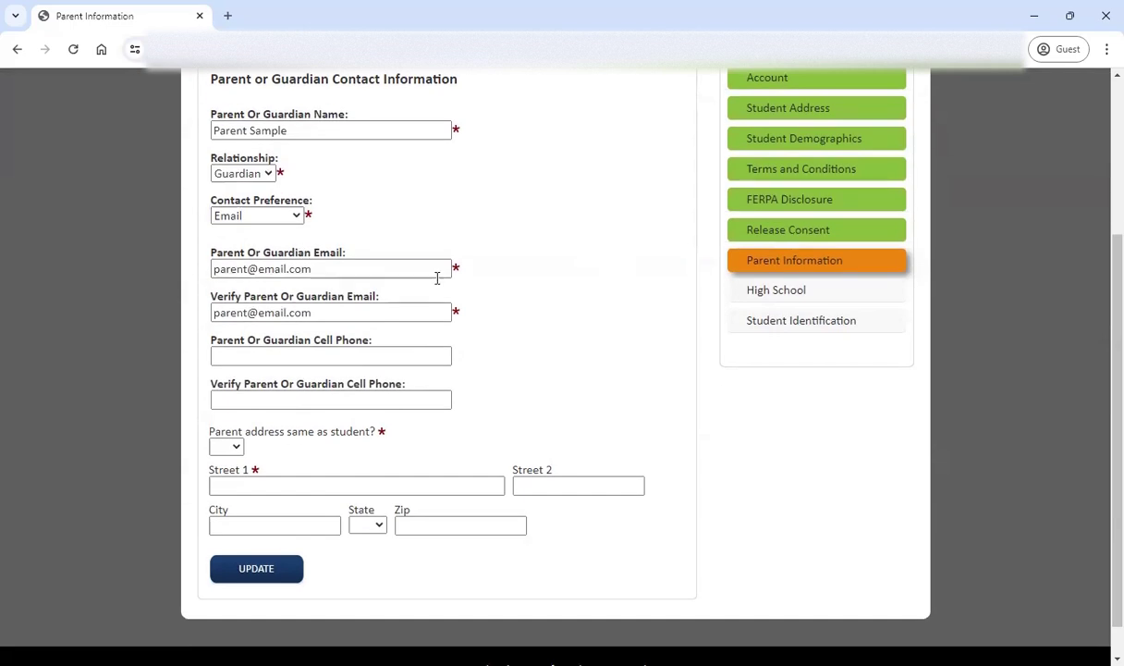
pyautogui.scroll(1, 646, 331)
pyautogui.click(277, 346)
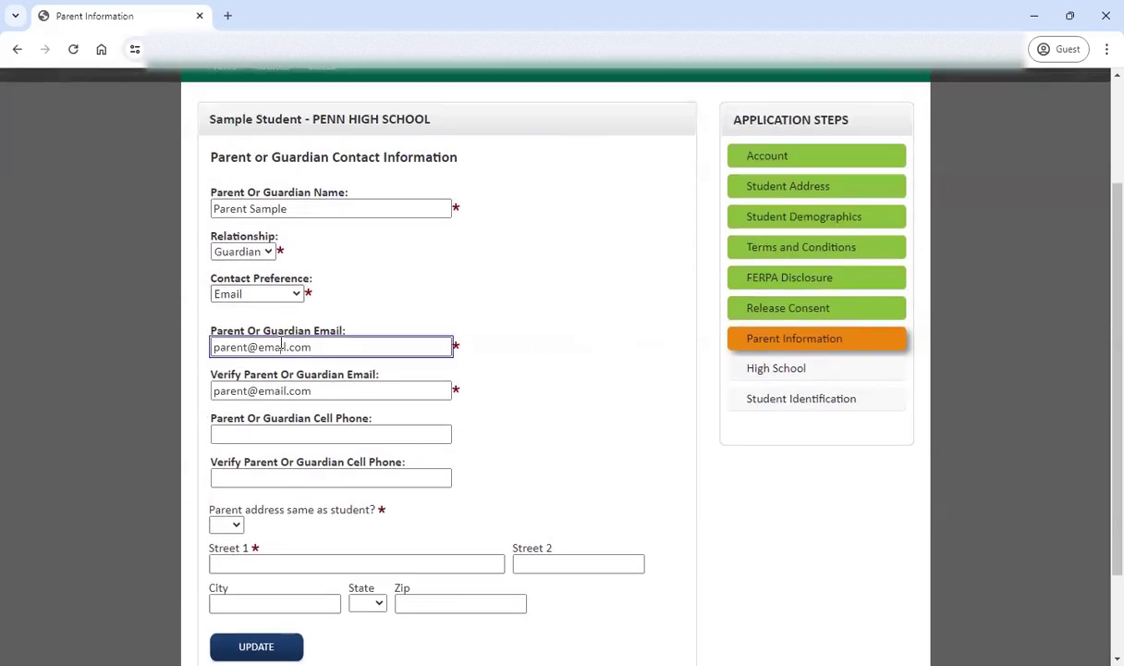
pyautogui.click(292, 475)
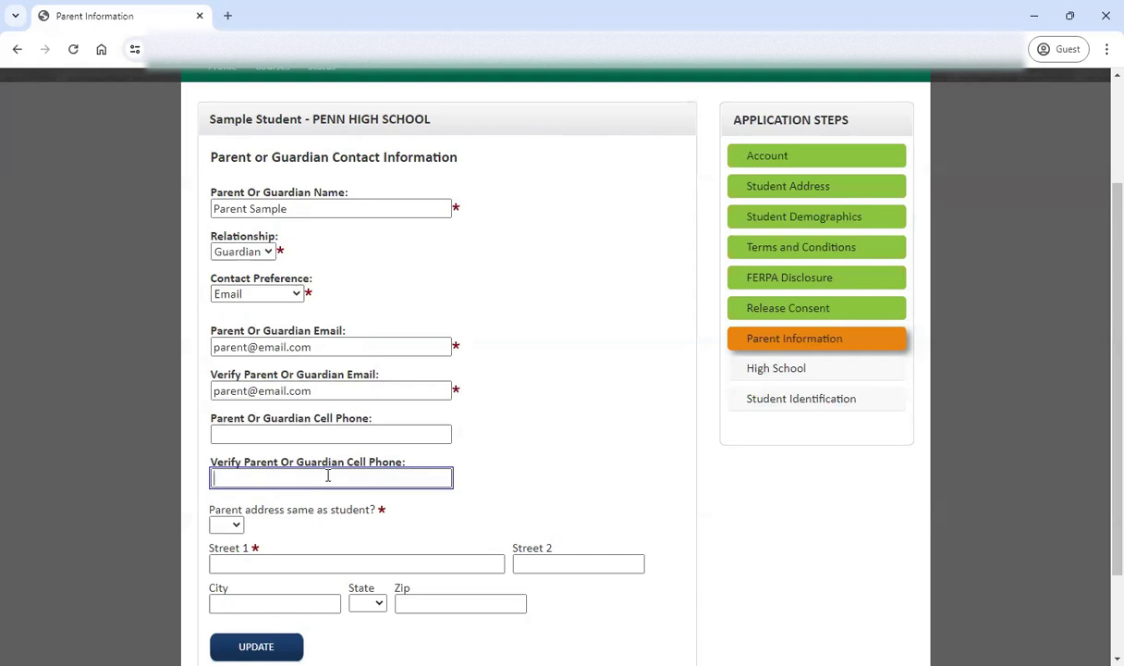
pyautogui.scroll(1, 536, 305)
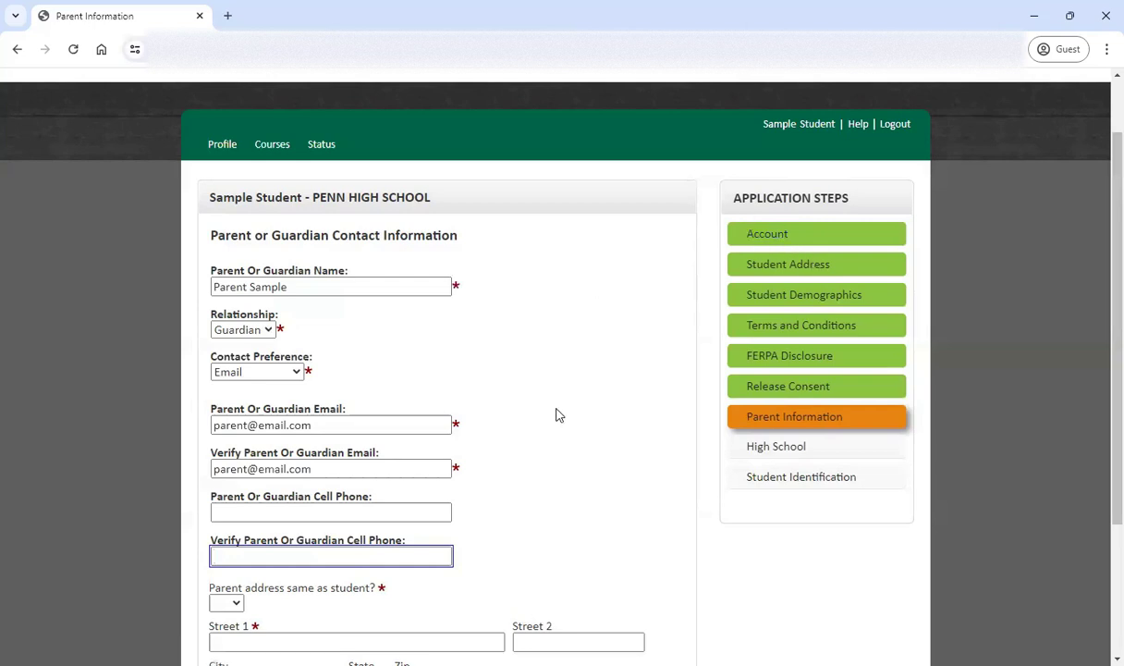
pyautogui.scroll(-1, 555, 415)
pyautogui.click(371, 346)
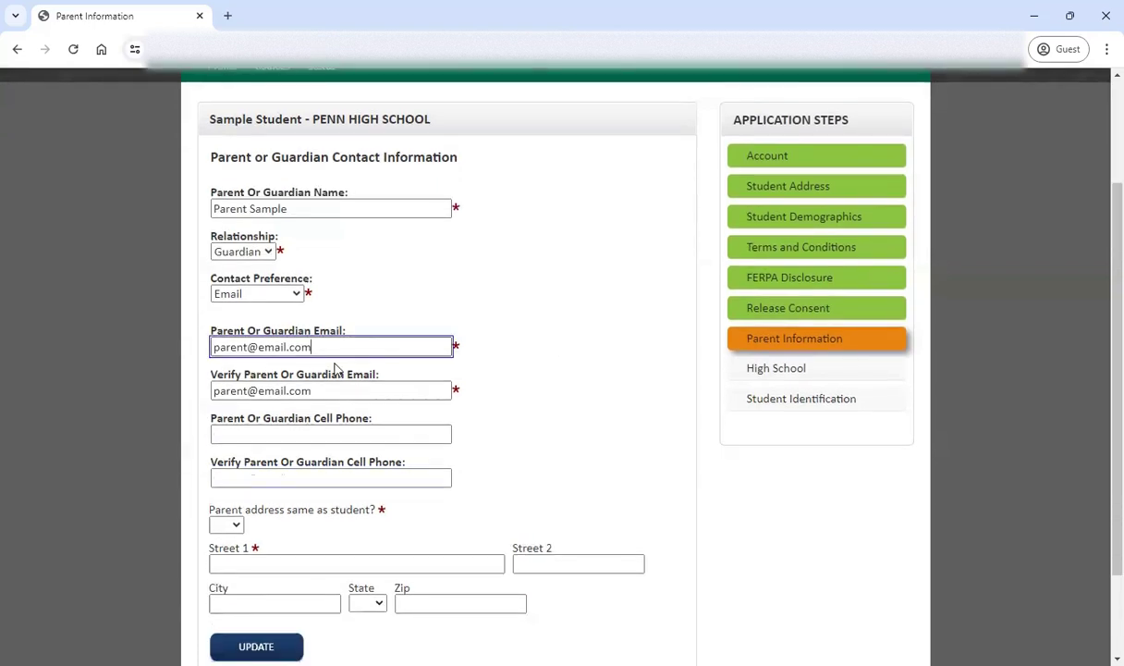
pyautogui.click(297, 435)
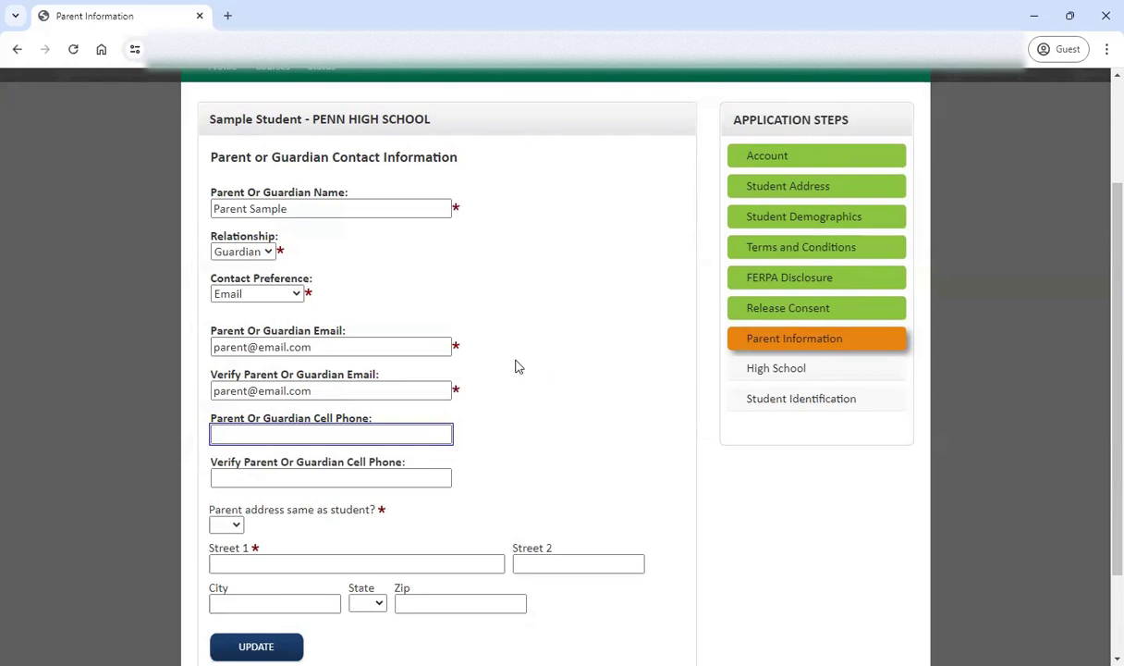
# Step: Answer Yes to 'Parent address same as student?' and save Parent Information
pyautogui.scroll(-2, 517, 364)
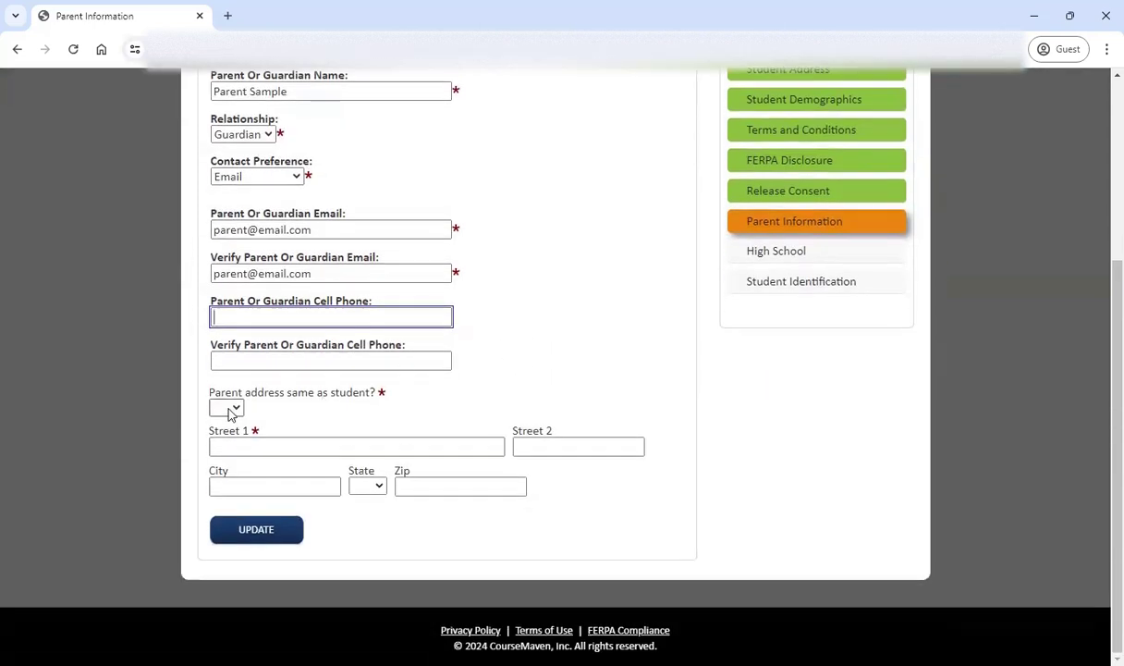
pyautogui.click(230, 409)
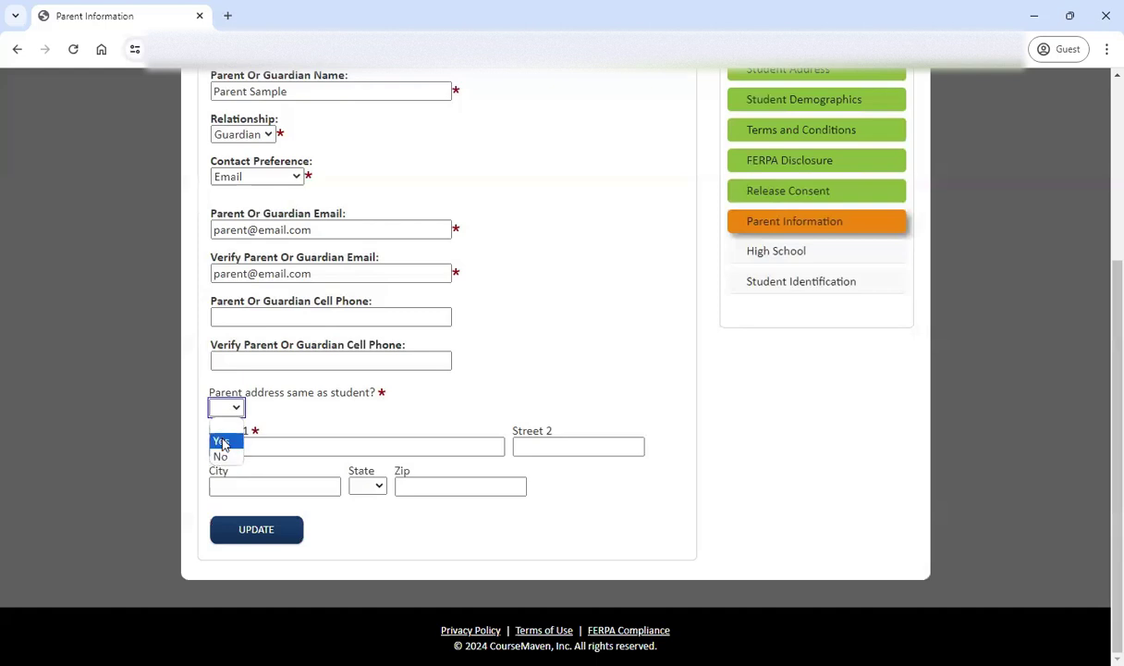
pyautogui.click(225, 442)
pyautogui.click(233, 446)
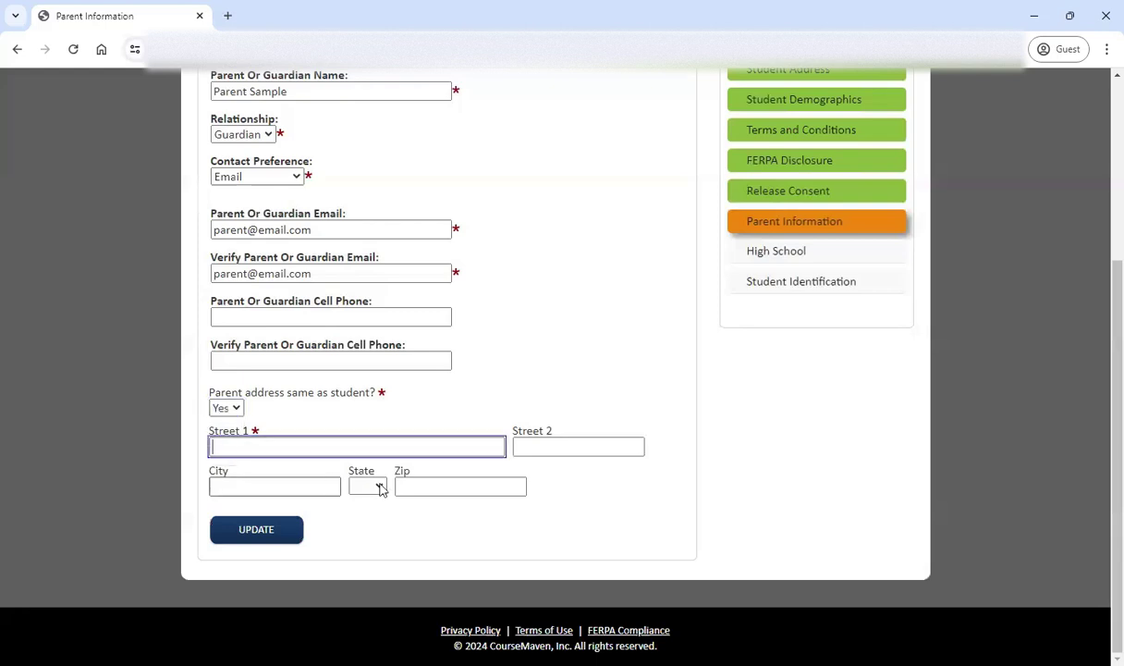
pyautogui.click(275, 532)
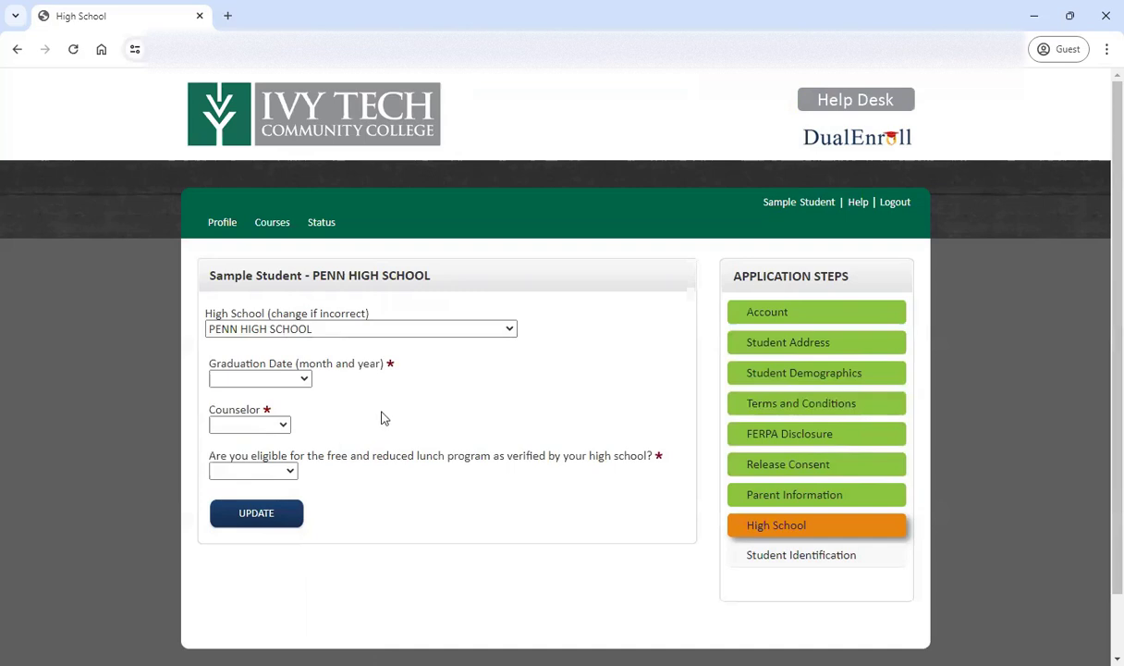
# Step: Keep PENN HIGH SCHOOL as the selected high school
pyautogui.click(349, 329)
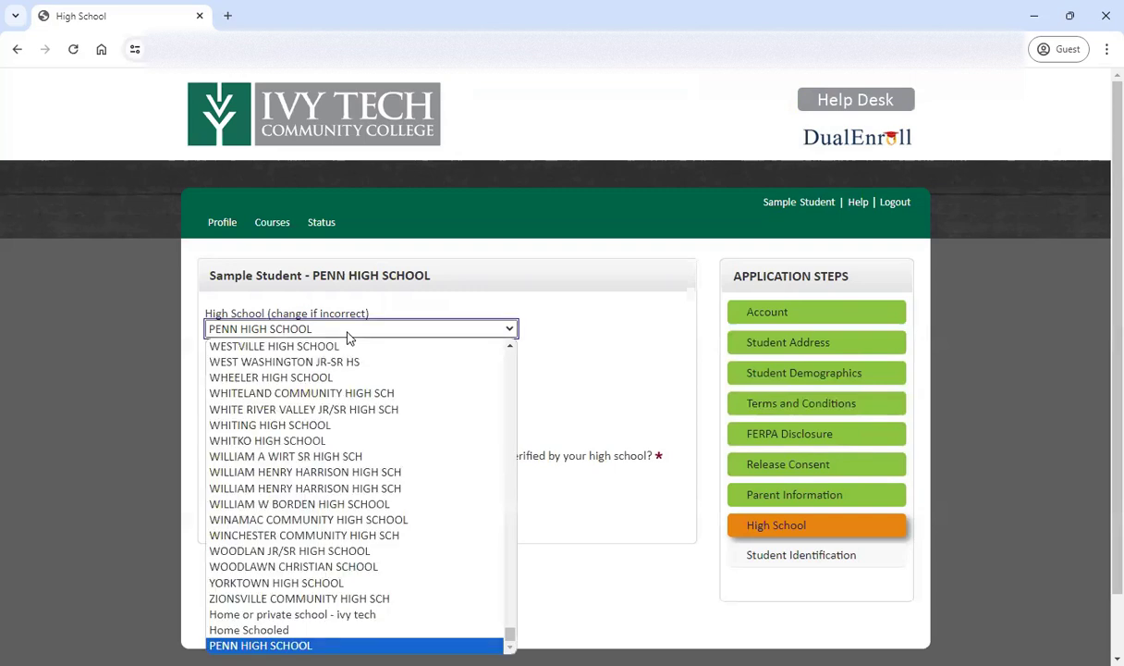
pyautogui.click(348, 335)
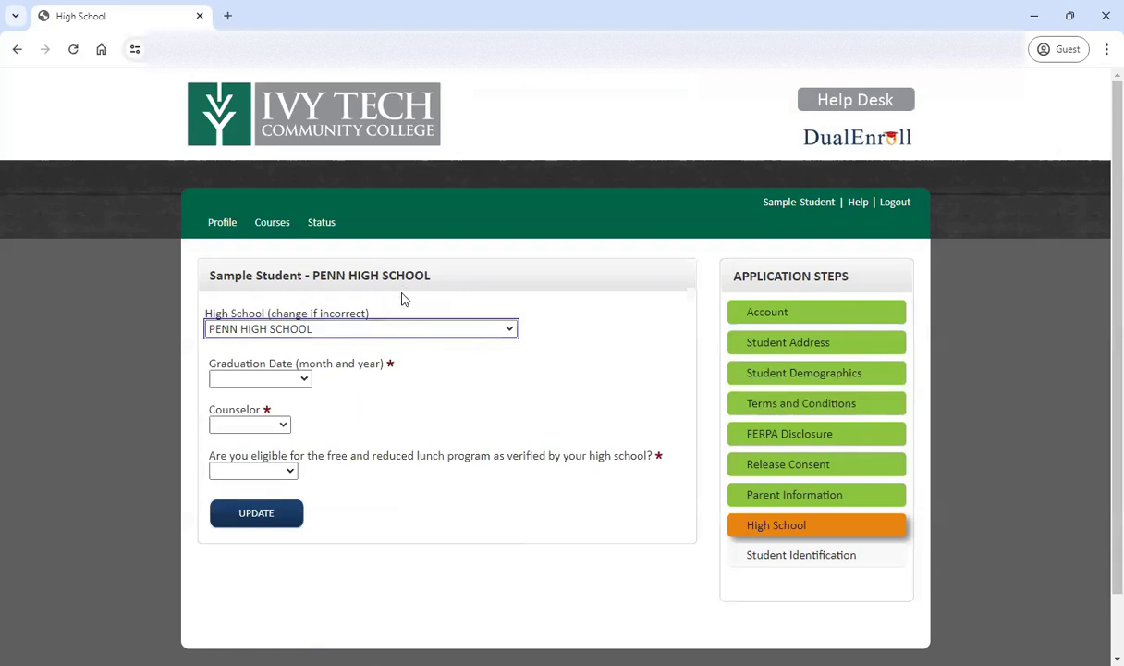
pyautogui.click(583, 364)
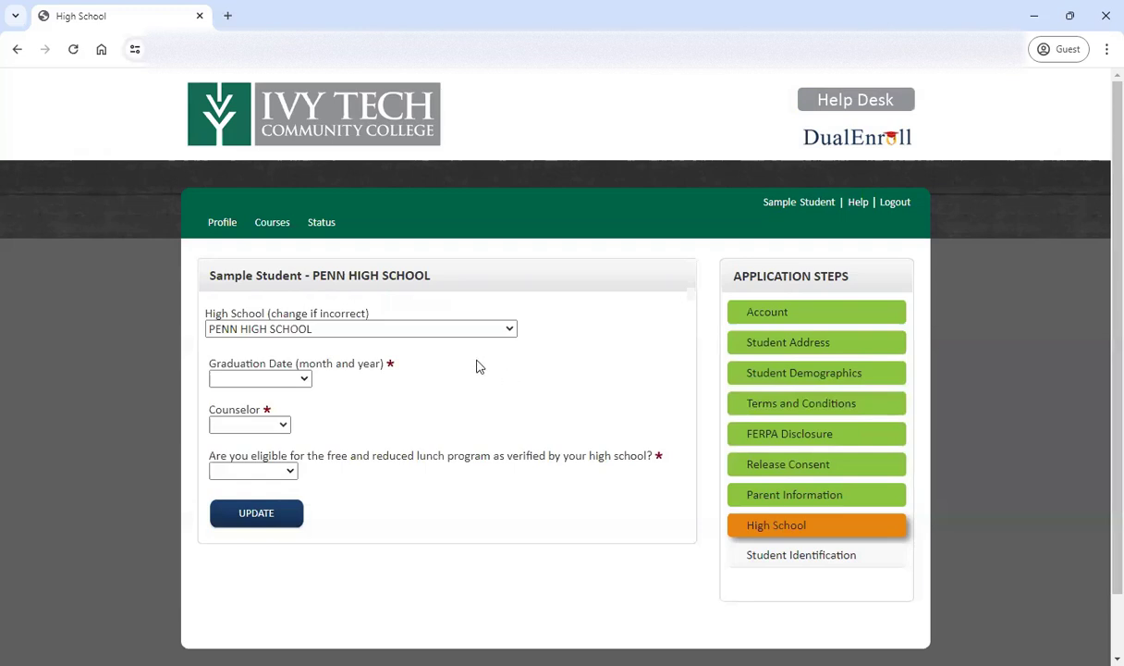
pyautogui.click(242, 328)
pyautogui.click(645, 329)
# Step: Set graduation June 2025, counselor Not listed, lunch eligibility 'I do not know', and save
pyautogui.click(271, 381)
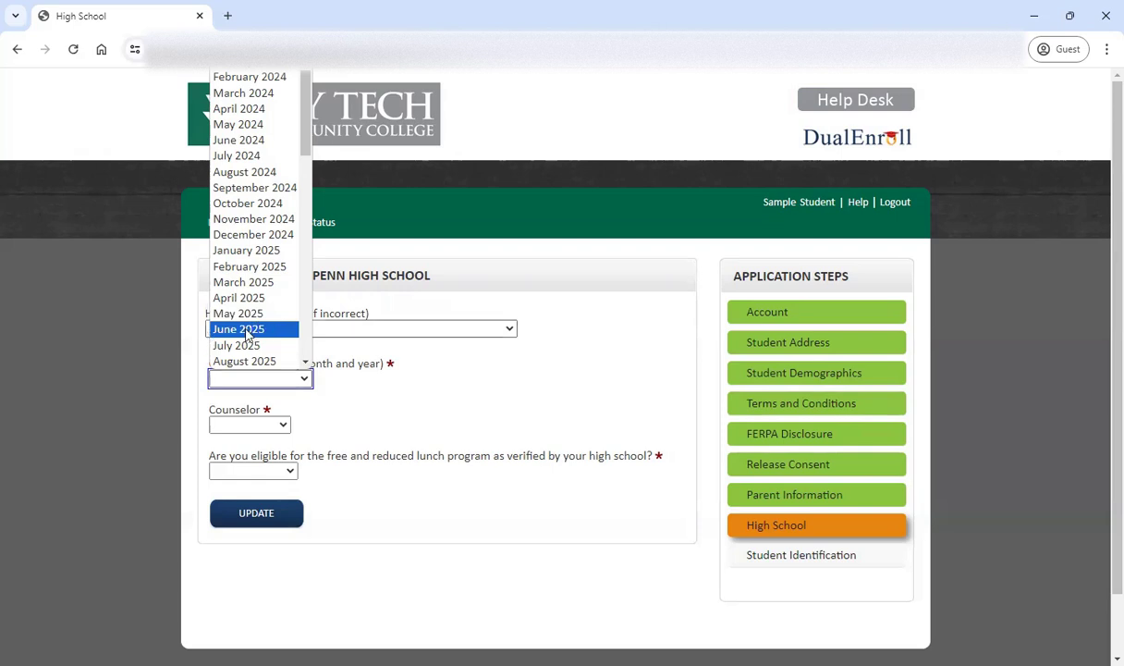
pyautogui.click(247, 335)
pyautogui.click(248, 426)
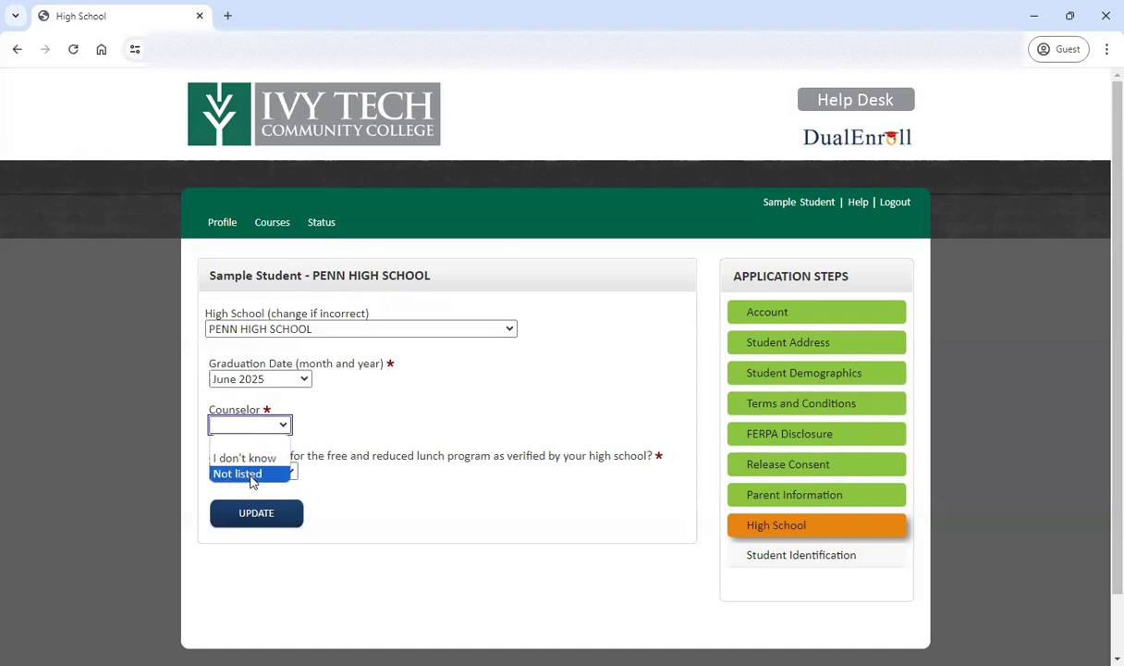
pyautogui.click(255, 481)
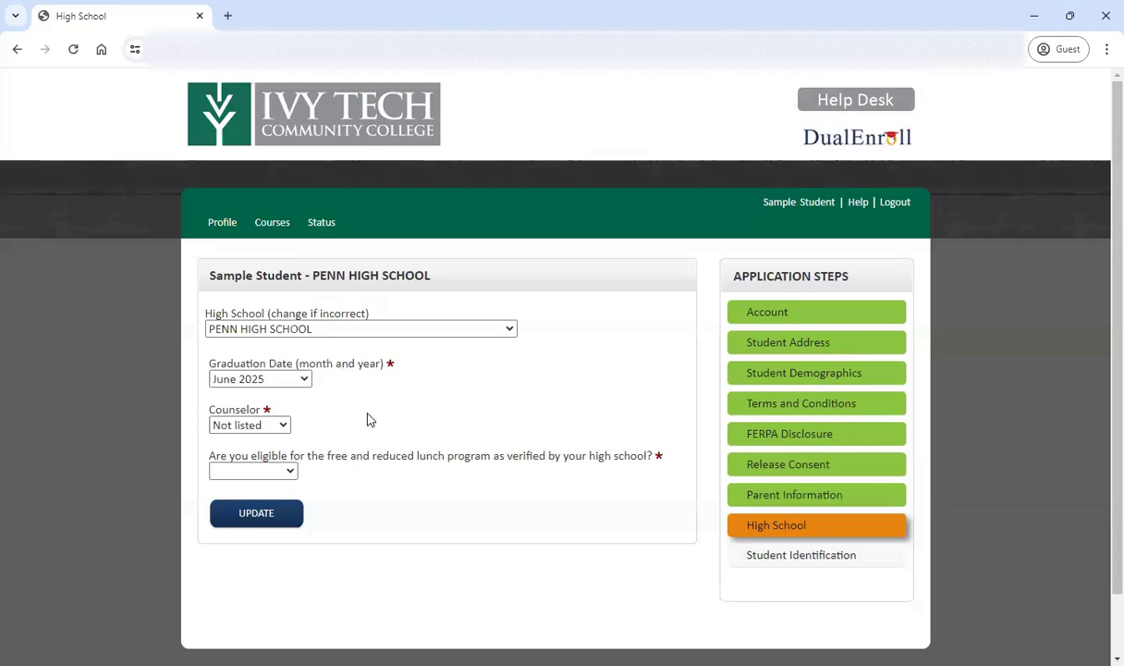
pyautogui.scroll(-1, 366, 420)
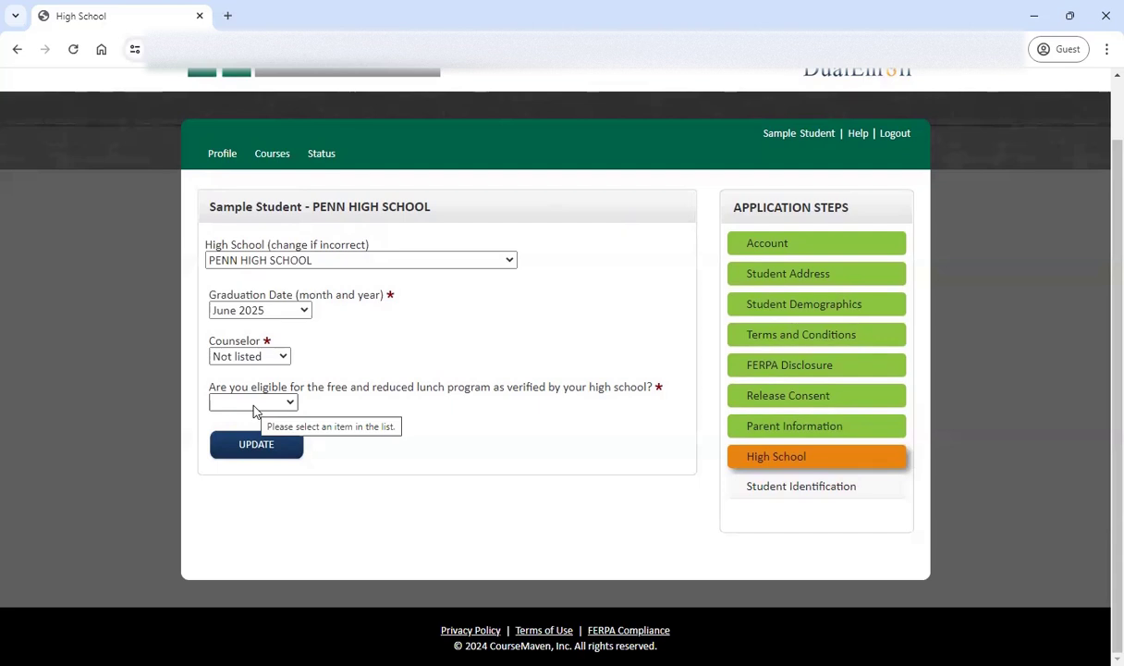
pyautogui.click(254, 405)
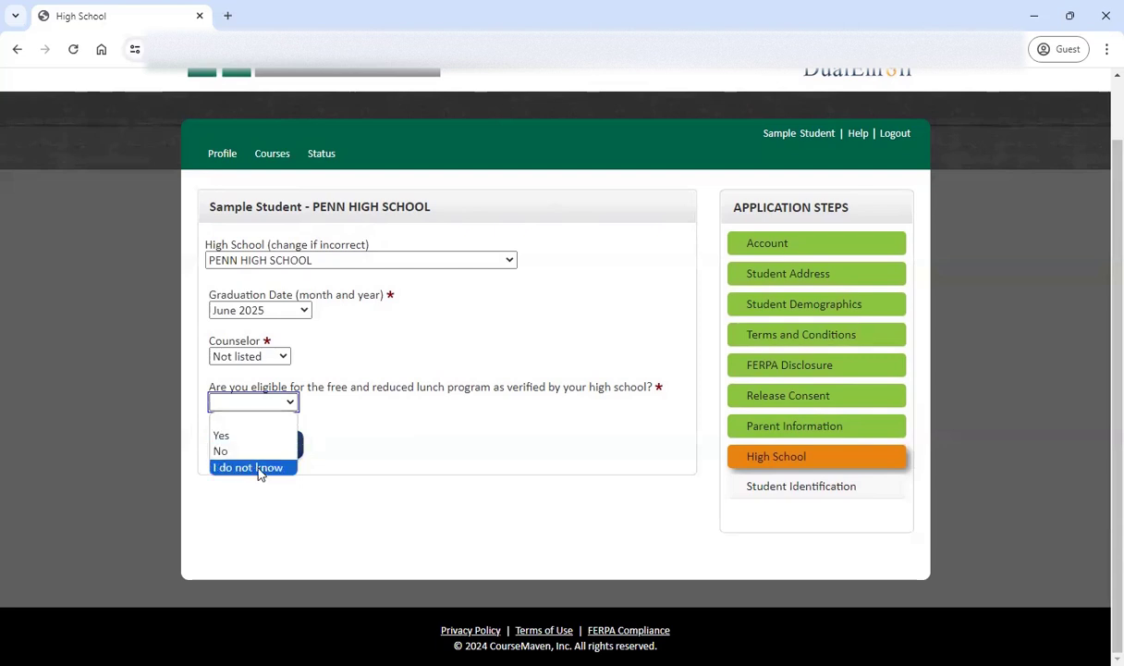
pyautogui.click(260, 472)
pyautogui.click(247, 448)
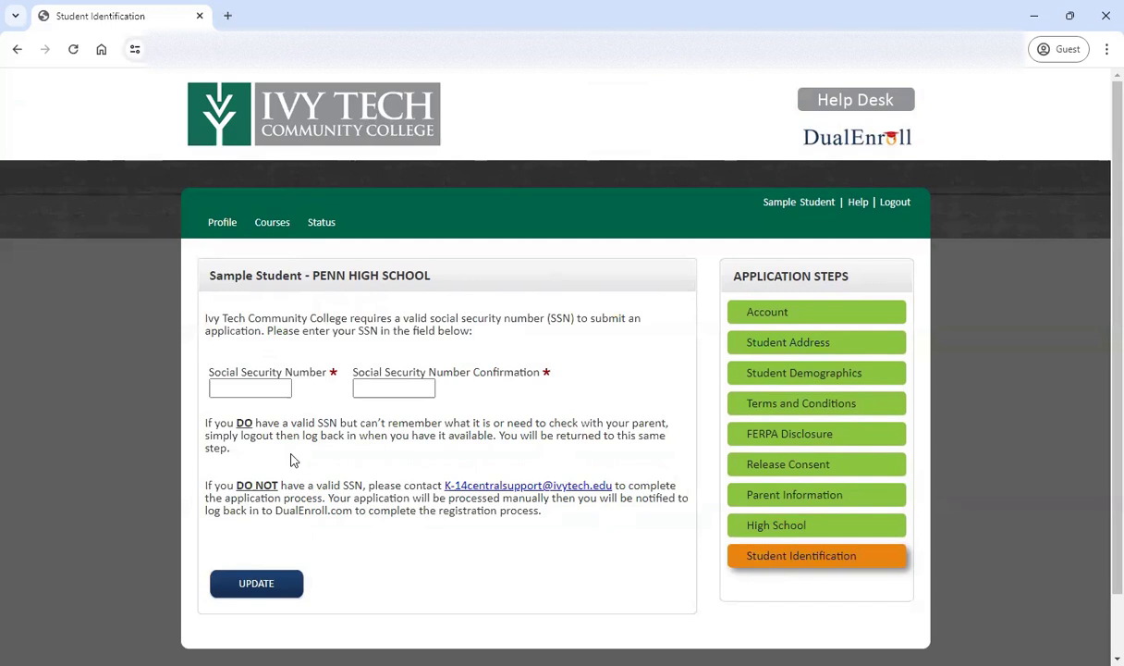
pyautogui.click(237, 394)
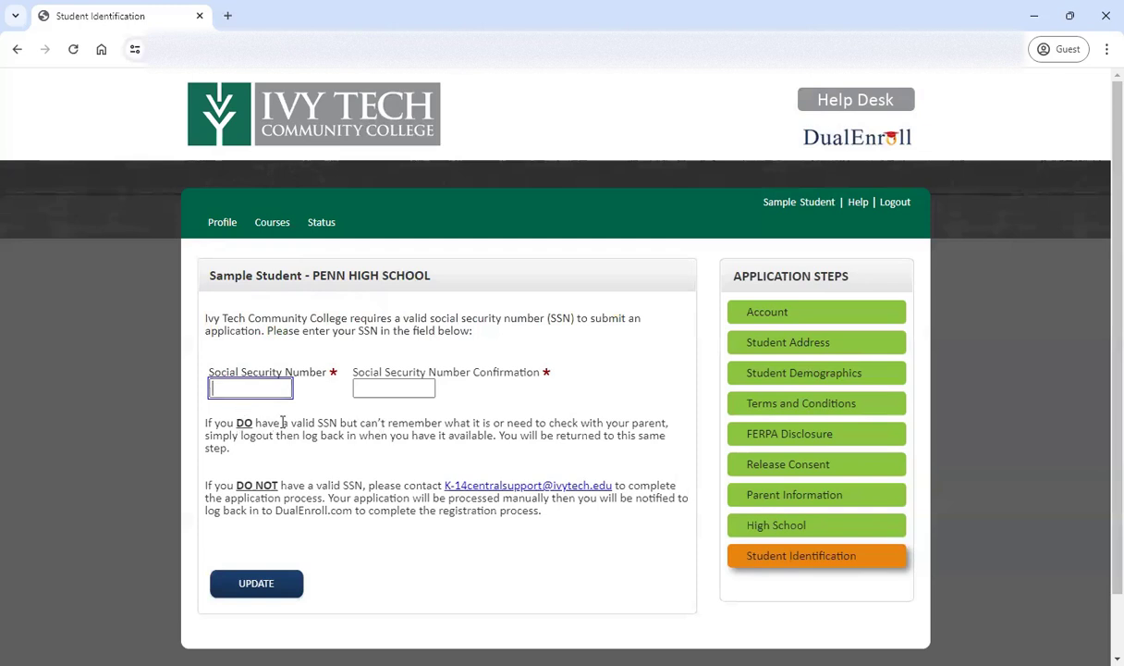
pyautogui.moveTo(282, 422); pyautogui.dragTo(672, 448)
pyautogui.click(545, 446)
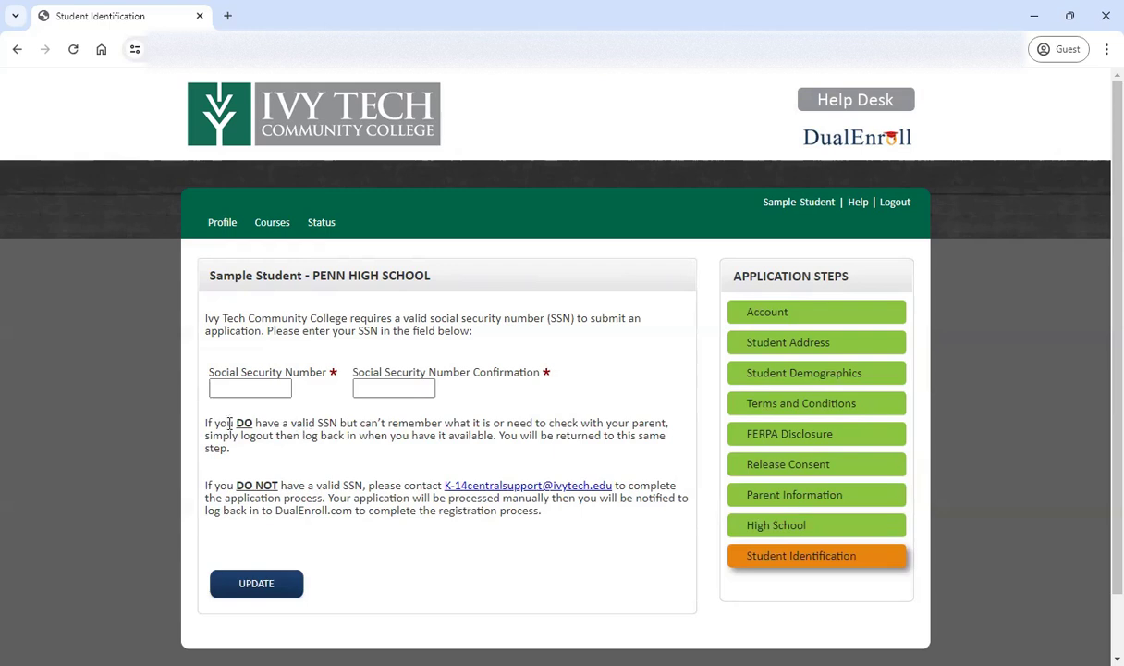
pyautogui.click(269, 388)
pyautogui.click(384, 394)
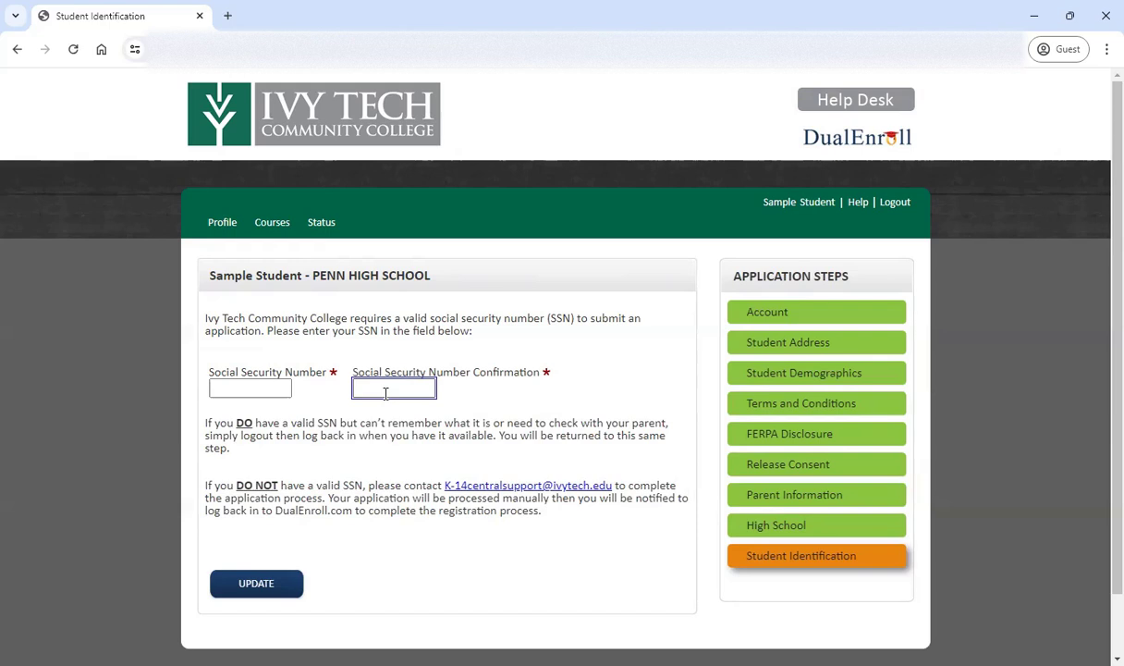
pyautogui.click(304, 413)
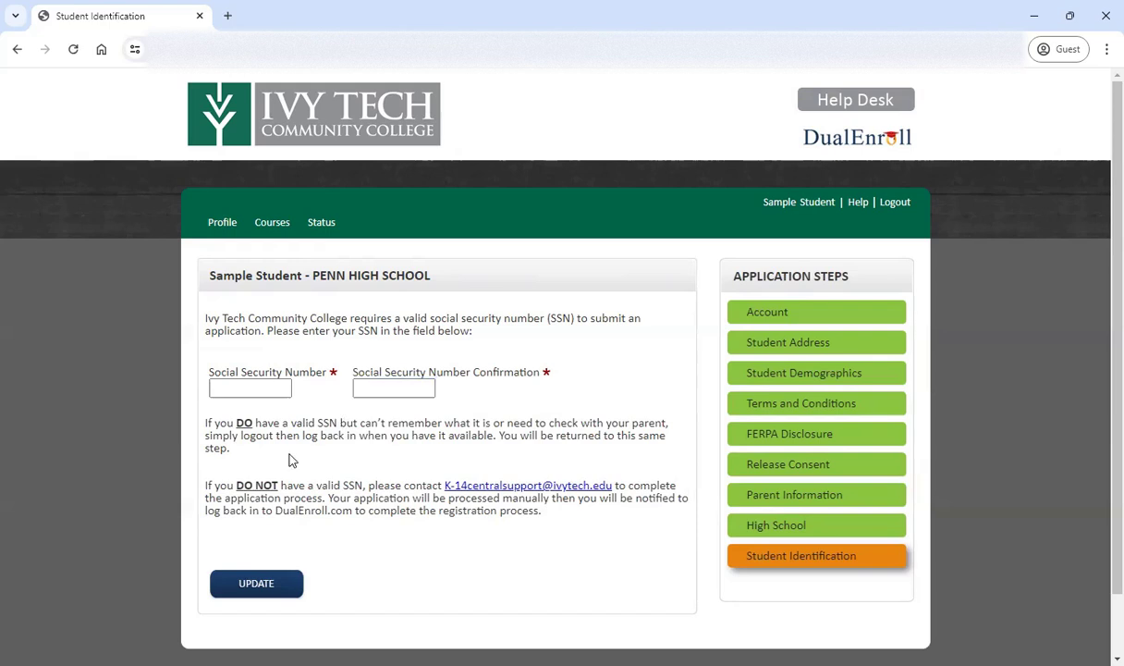
pyautogui.moveTo(206, 485); pyautogui.dragTo(553, 519)
pyautogui.click(552, 519)
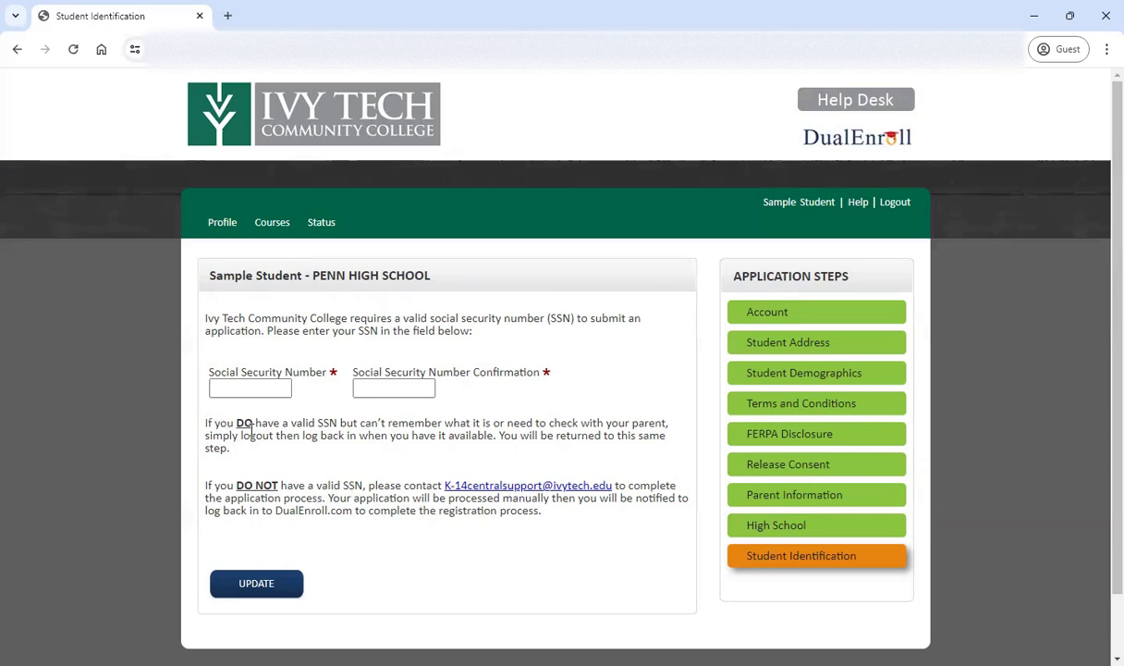
pyautogui.click(256, 391)
# Step: Enter the student's SSN and its confirmation, then submit
pyautogui.click(256, 391)
pyautogui.write('11111111')
pyautogui.click(388, 387)
pyautogui.write('111111111')
pyautogui.click(351, 407)
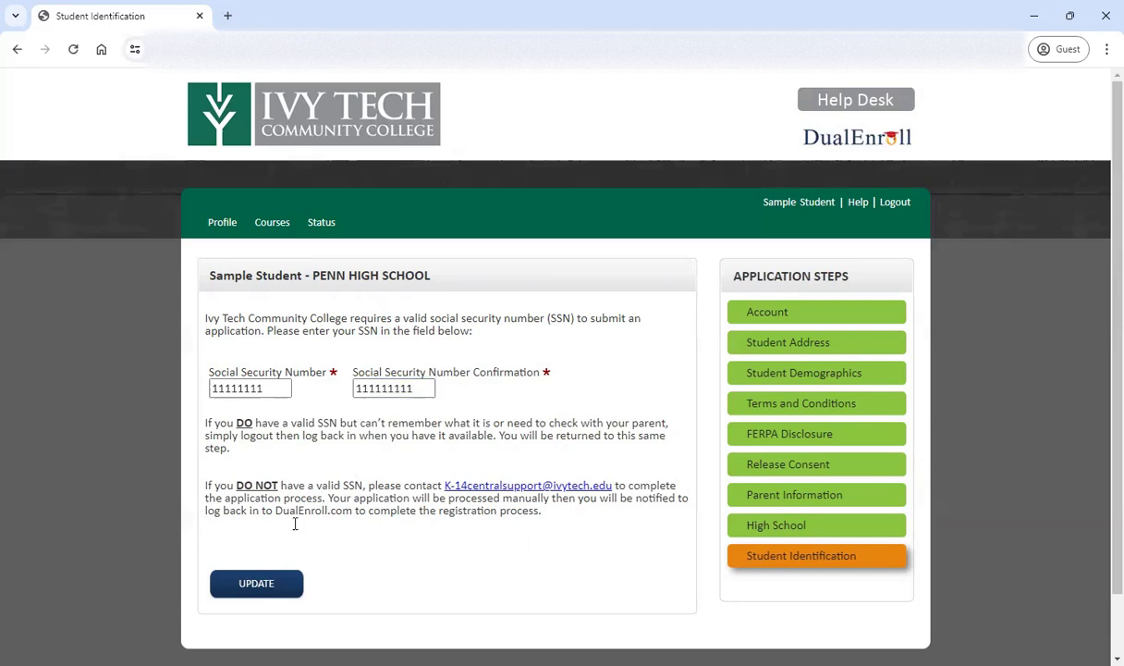
pyautogui.click(267, 586)
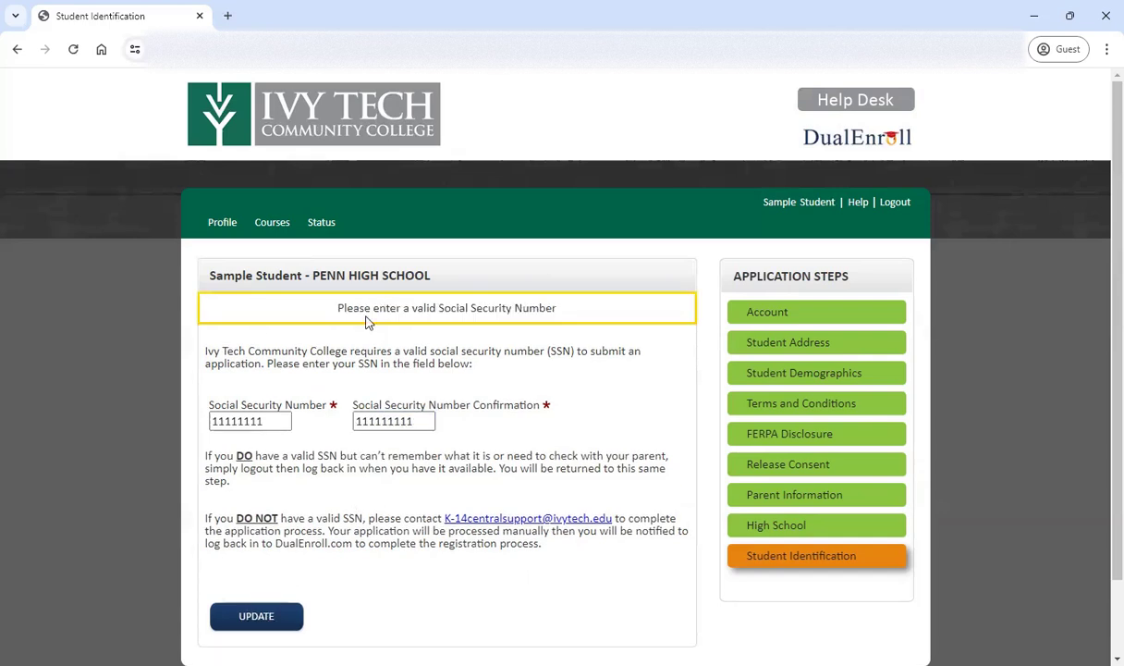
# Step: Correct the SSN after the invalid-SSN warning and resubmit to reach Final Verification
pyautogui.moveTo(339, 308); pyautogui.dragTo(635, 315)
pyautogui.click(588, 389)
pyautogui.doubleClick(254, 423)
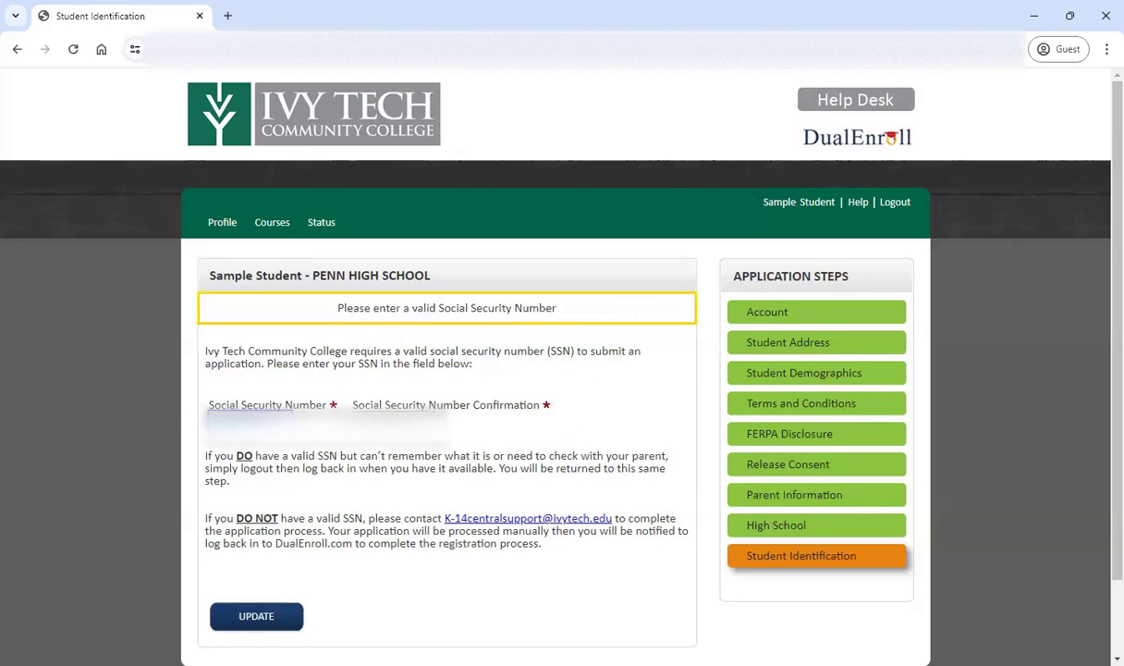
pyautogui.press('BackSpace')
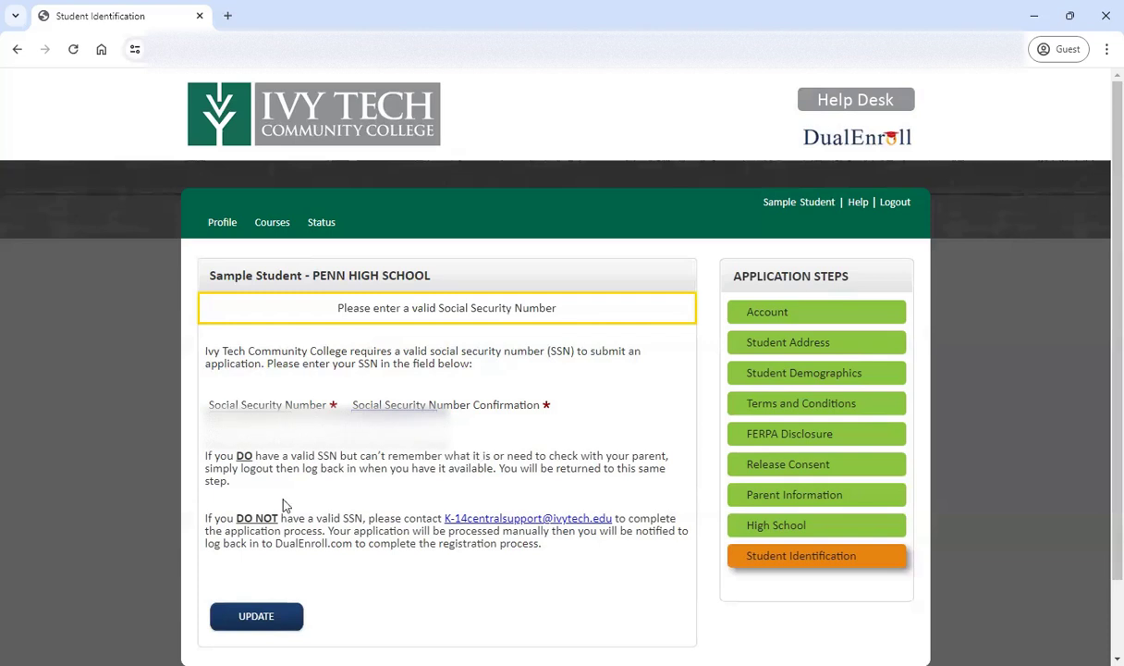
pyautogui.click(252, 623)
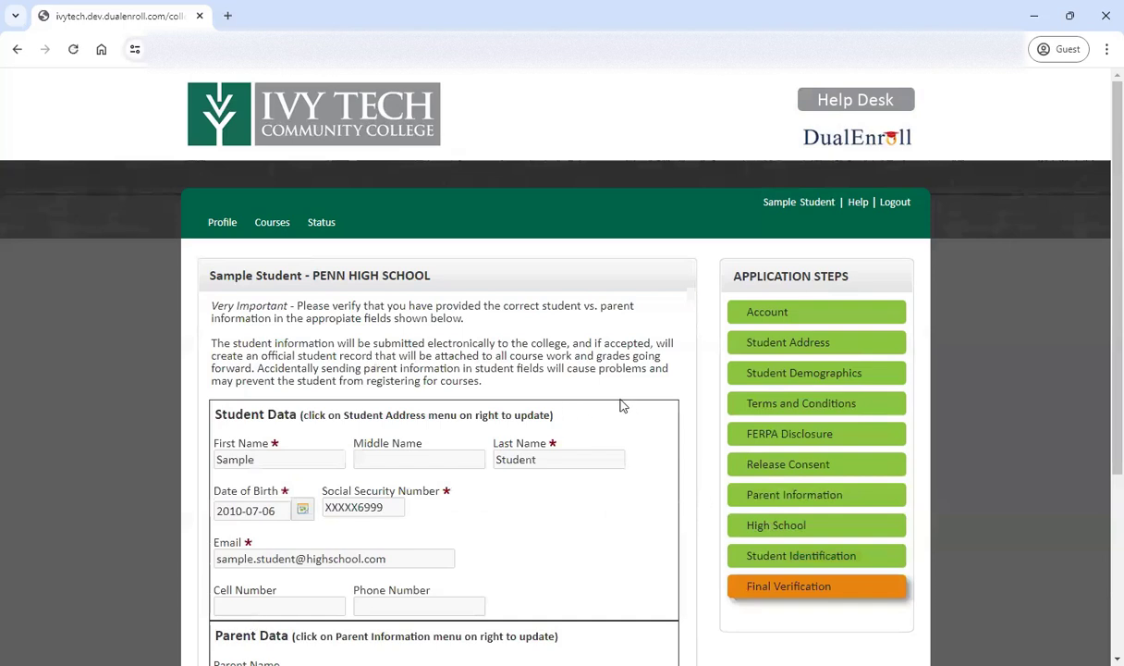
pyautogui.scroll(-2, 623, 402)
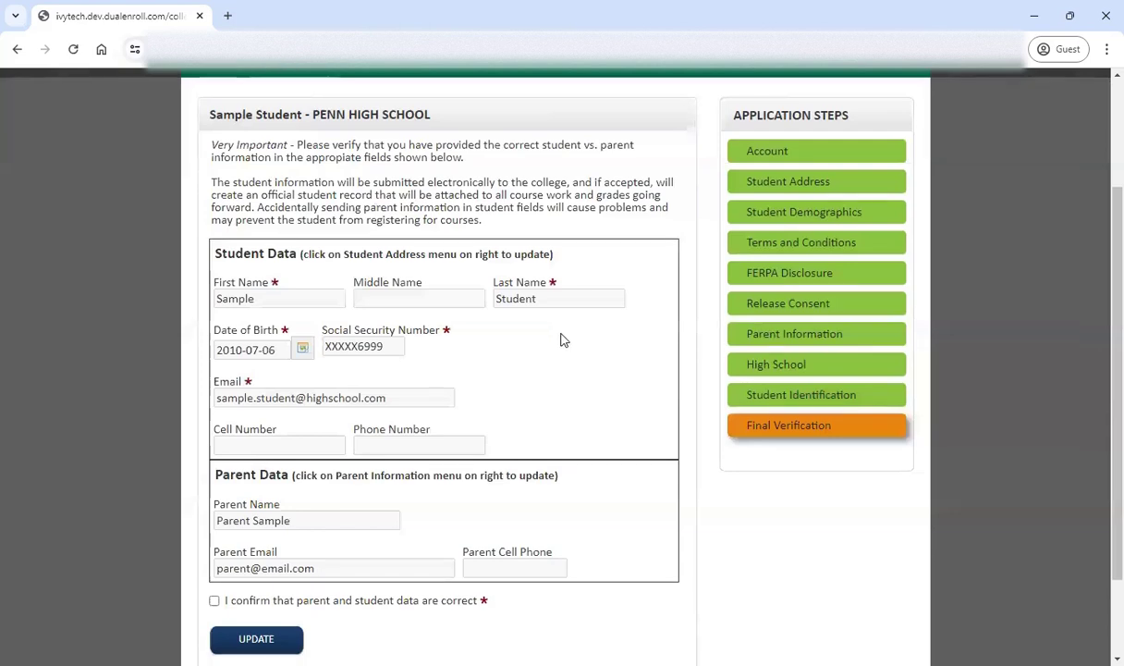
pyautogui.scroll(-1, 559, 338)
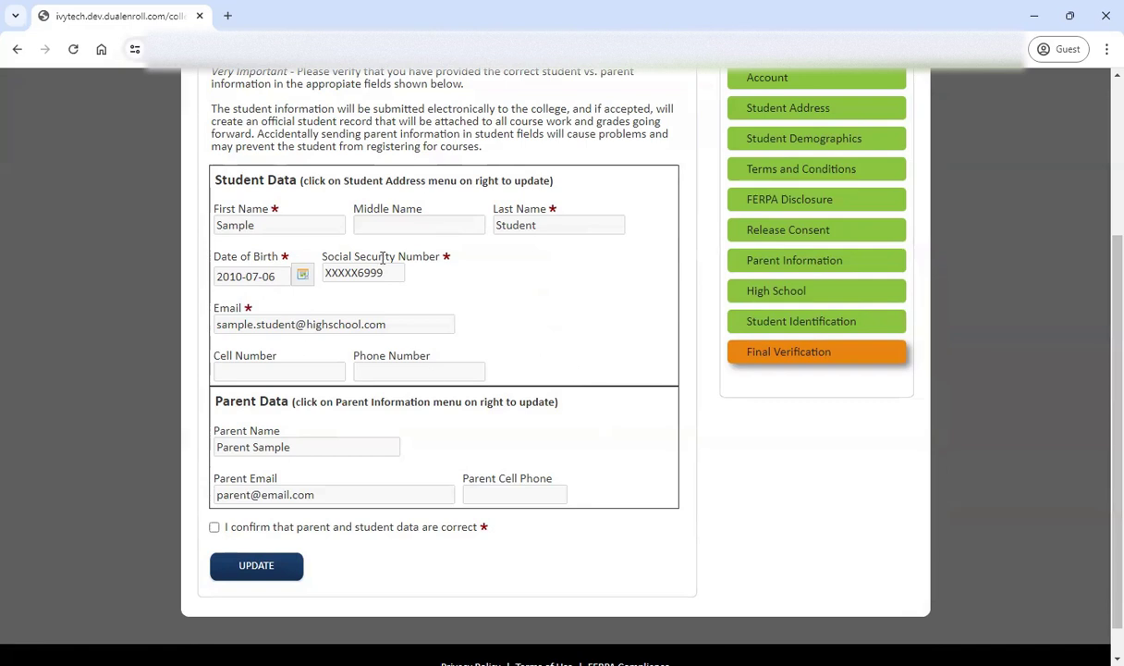
pyautogui.scroll(1, 312, 270)
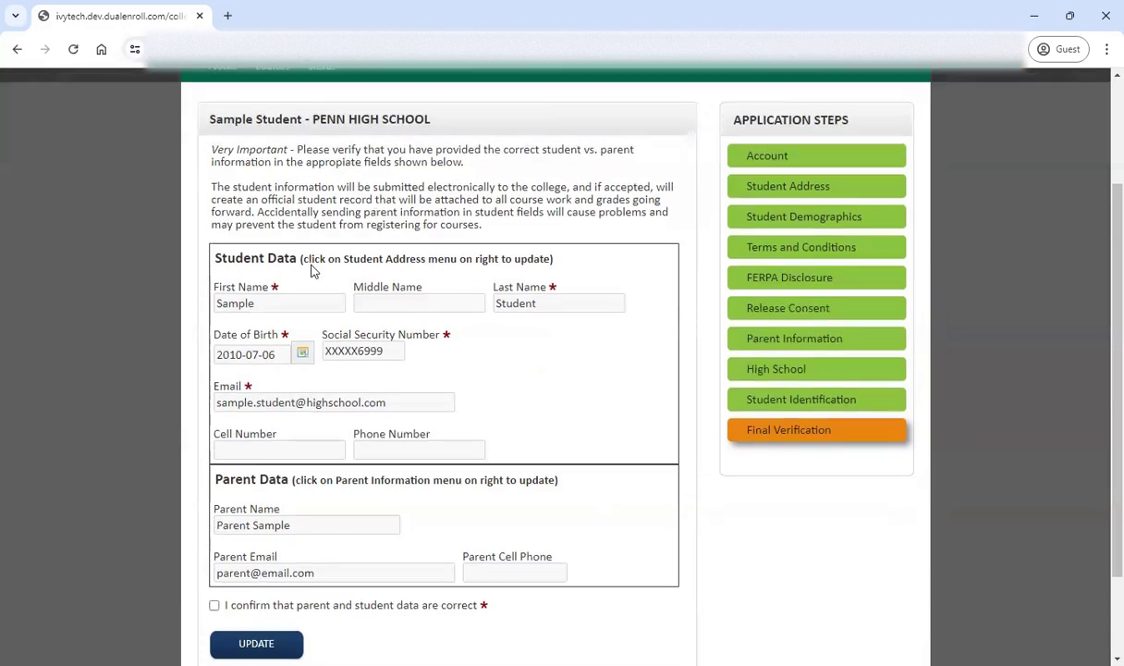
# Step: On Student Address, pick June 7, 2010 as Date of Birth from the calendar and save
pyautogui.click(770, 191)
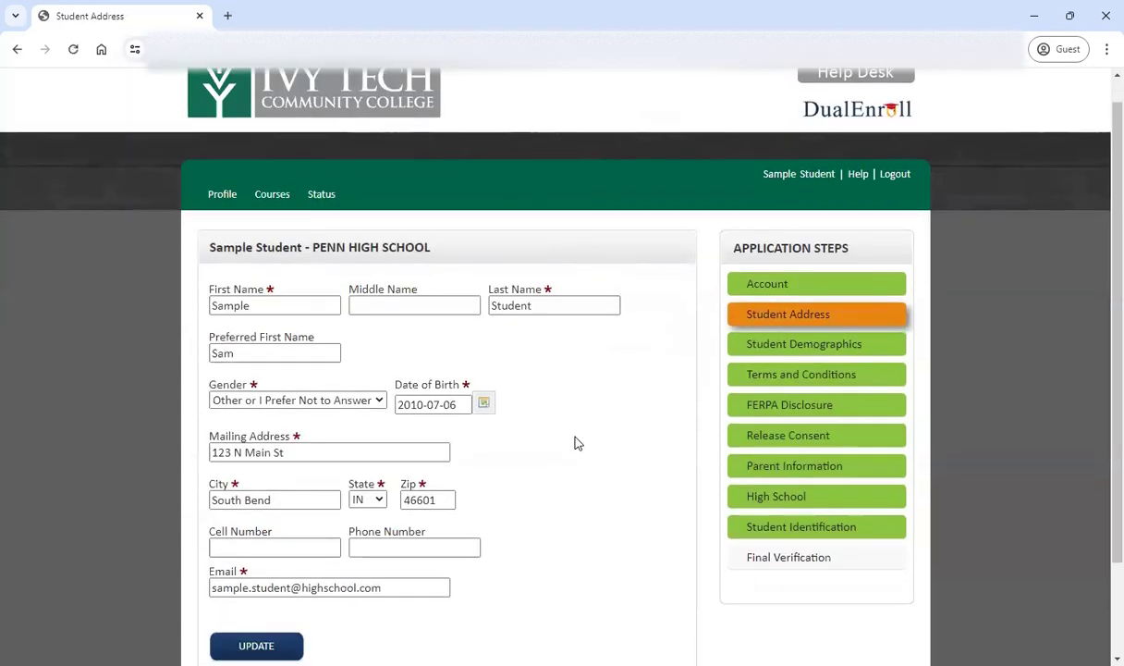
pyautogui.scroll(-1, 574, 443)
pyautogui.tripleClick(449, 288)
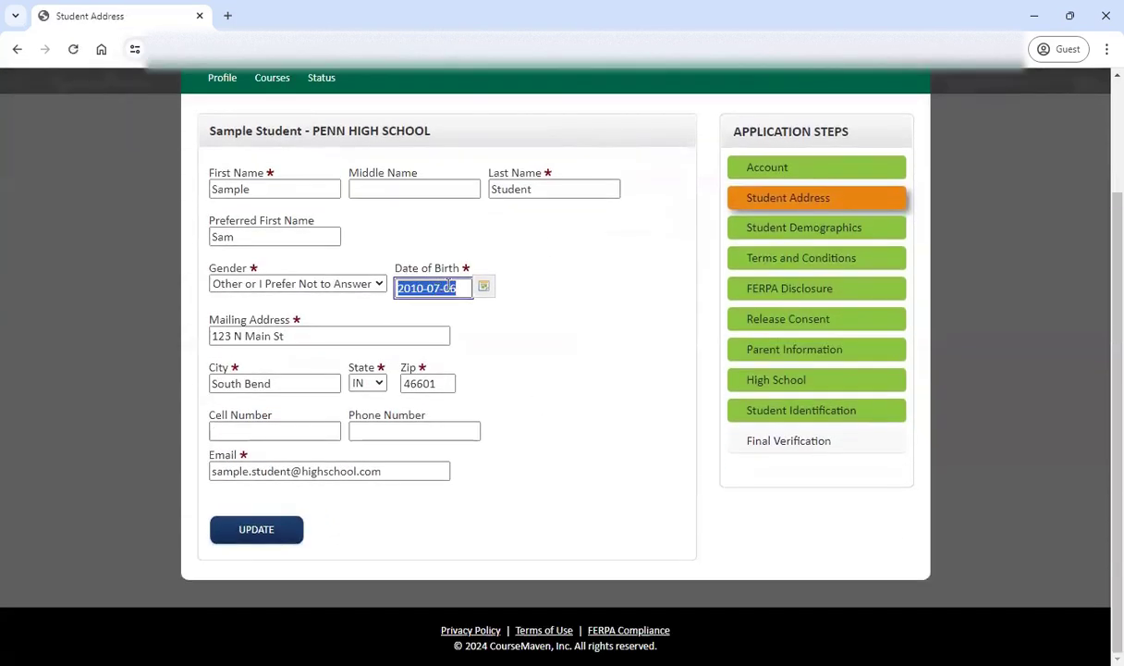
pyautogui.click(432, 289)
pyautogui.moveTo(431, 288); pyautogui.dragTo(460, 289)
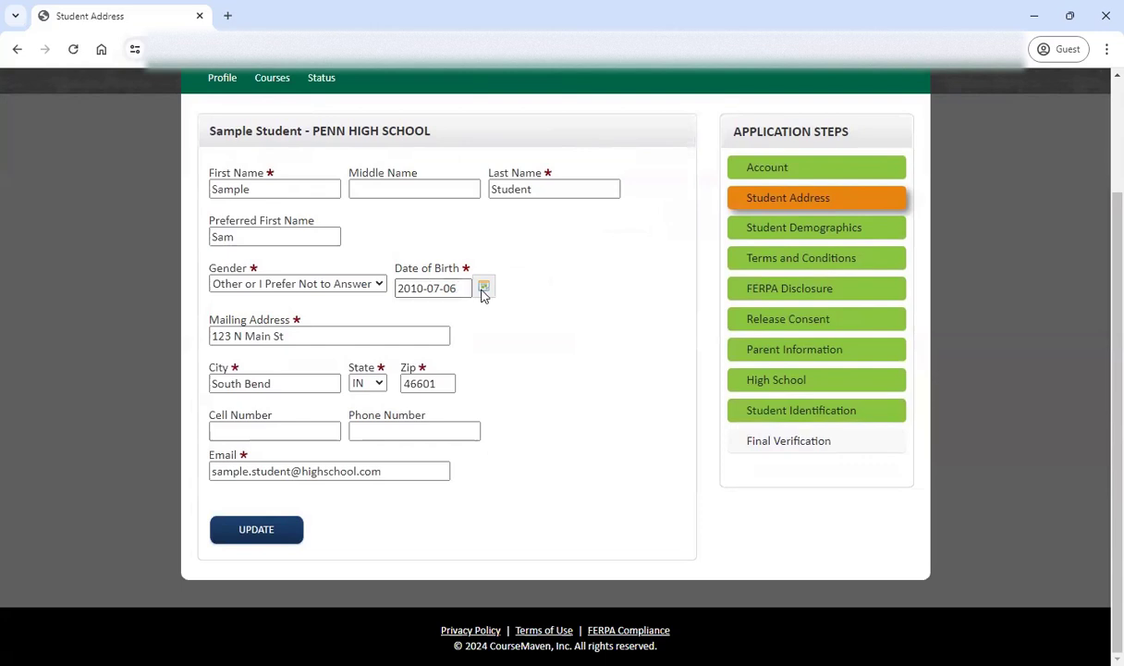
pyautogui.click(483, 289)
pyautogui.click(518, 317)
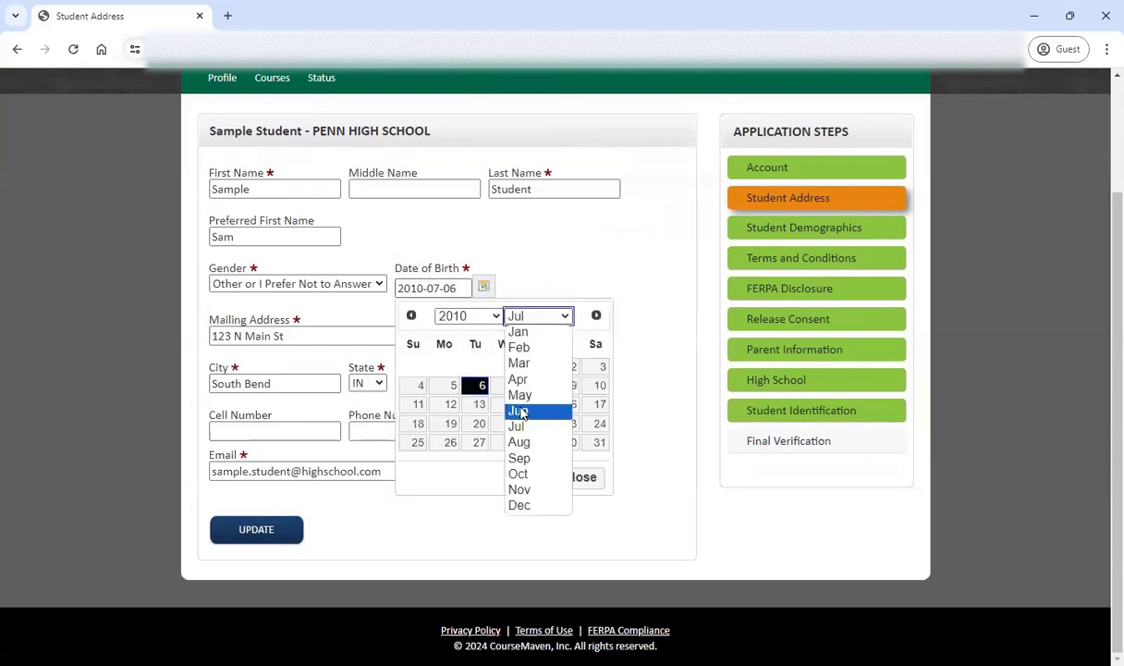
pyautogui.click(519, 411)
pyautogui.click(450, 384)
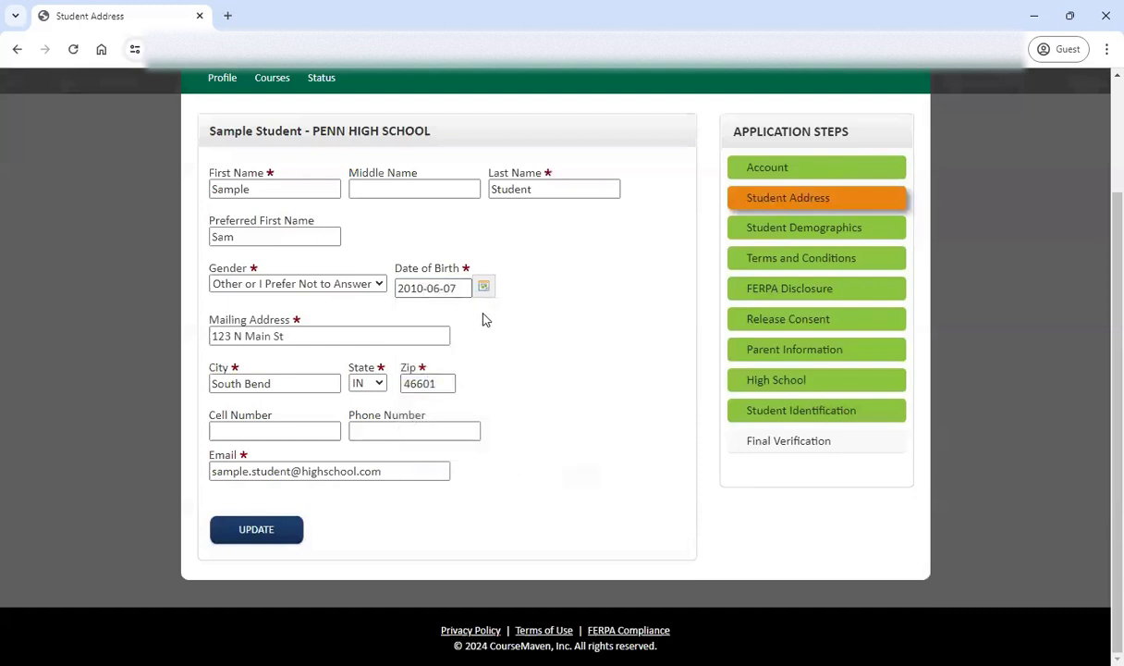
pyautogui.click(258, 530)
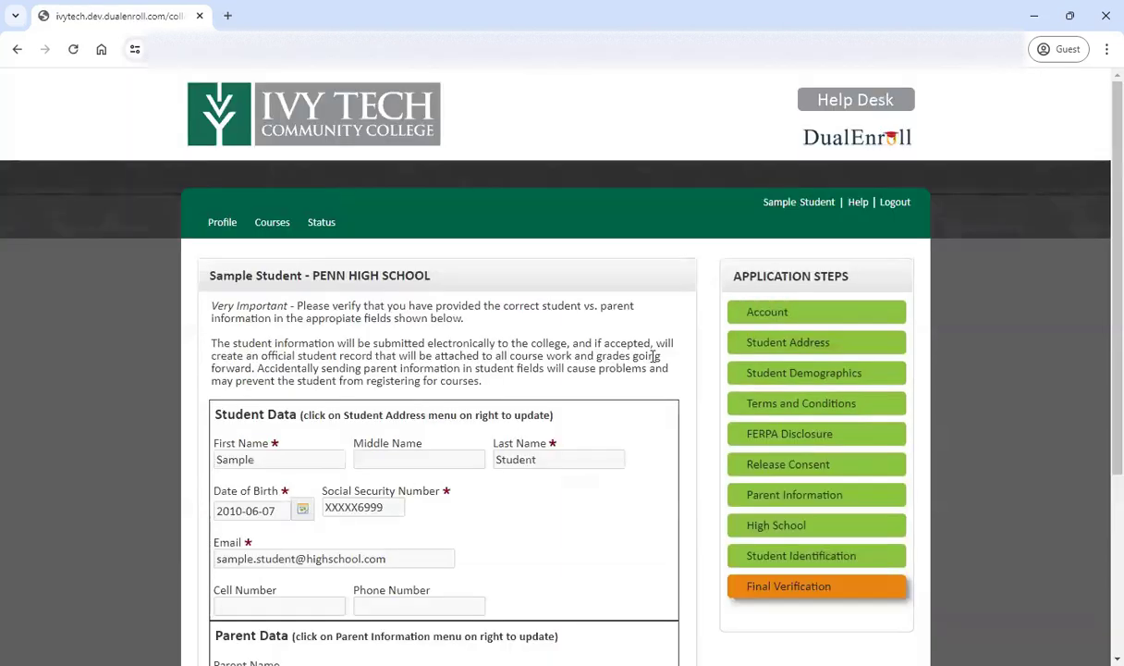
# Step: Tick 'I confirm that parent and student data are correct' and submit the final verification
pyautogui.scroll(-2, 653, 355)
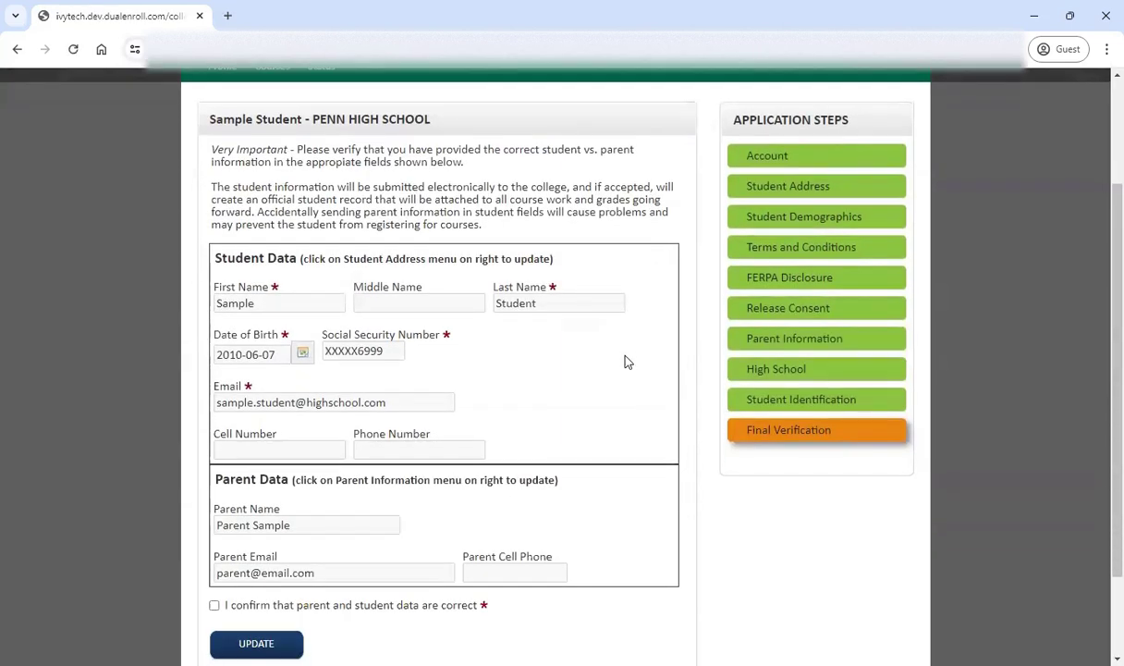
pyautogui.scroll(-1, 626, 362)
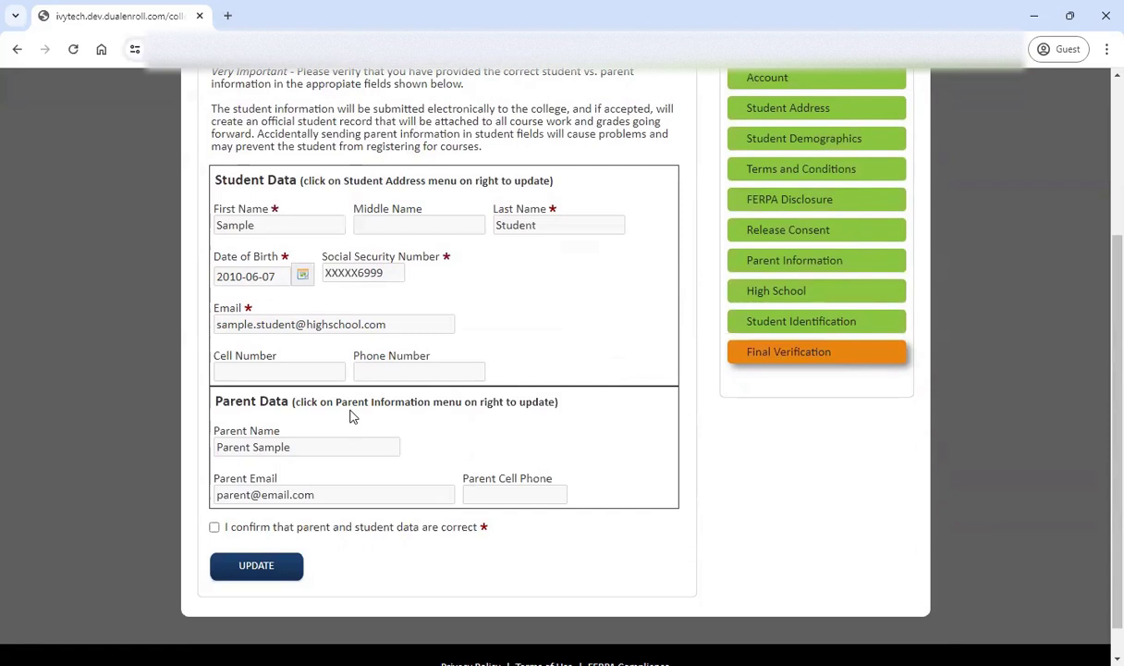
pyautogui.click(215, 527)
pyautogui.scroll(1, 517, 454)
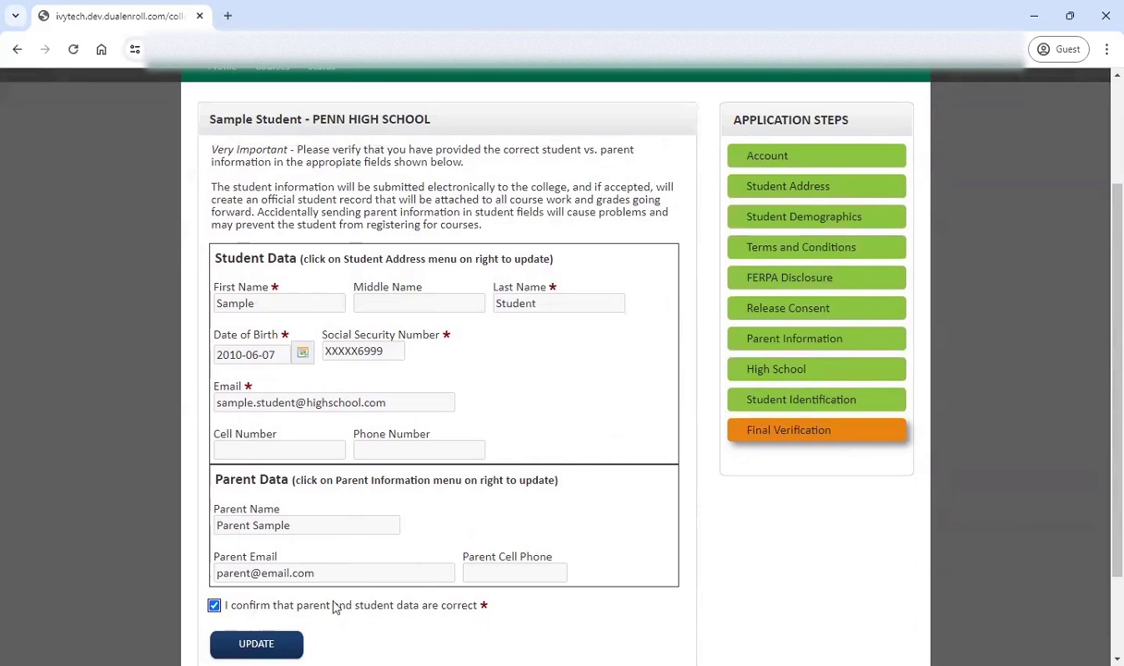
pyautogui.press('F5')
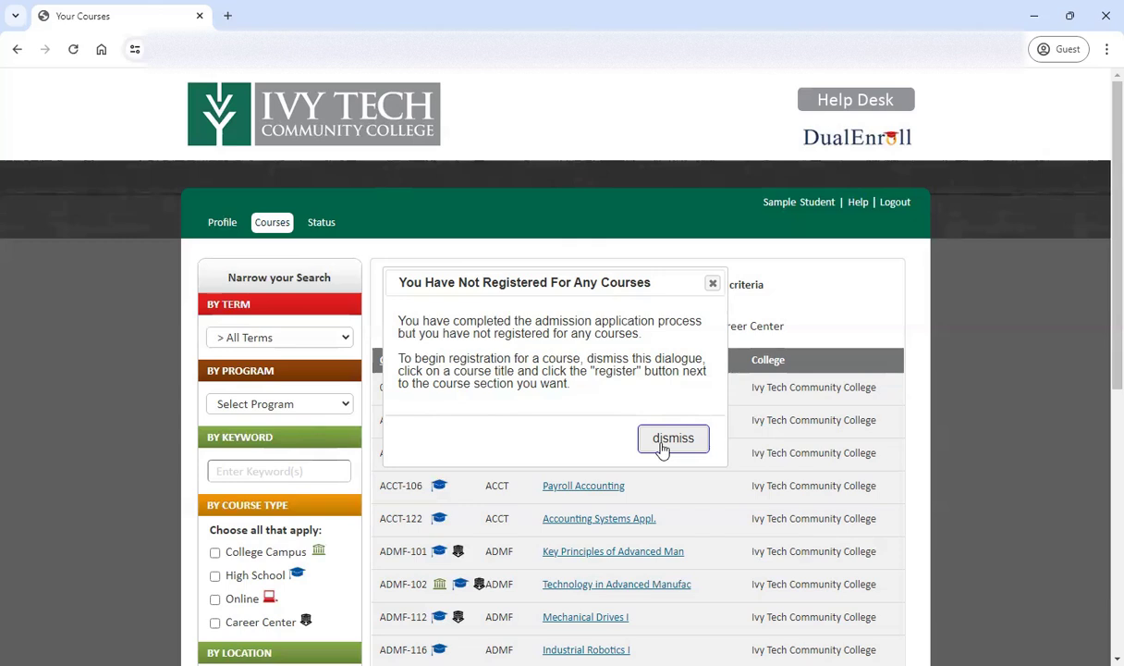
# Step: Dismiss the 'You Have Not Registered' notice and open the student Profile
pyautogui.click(661, 449)
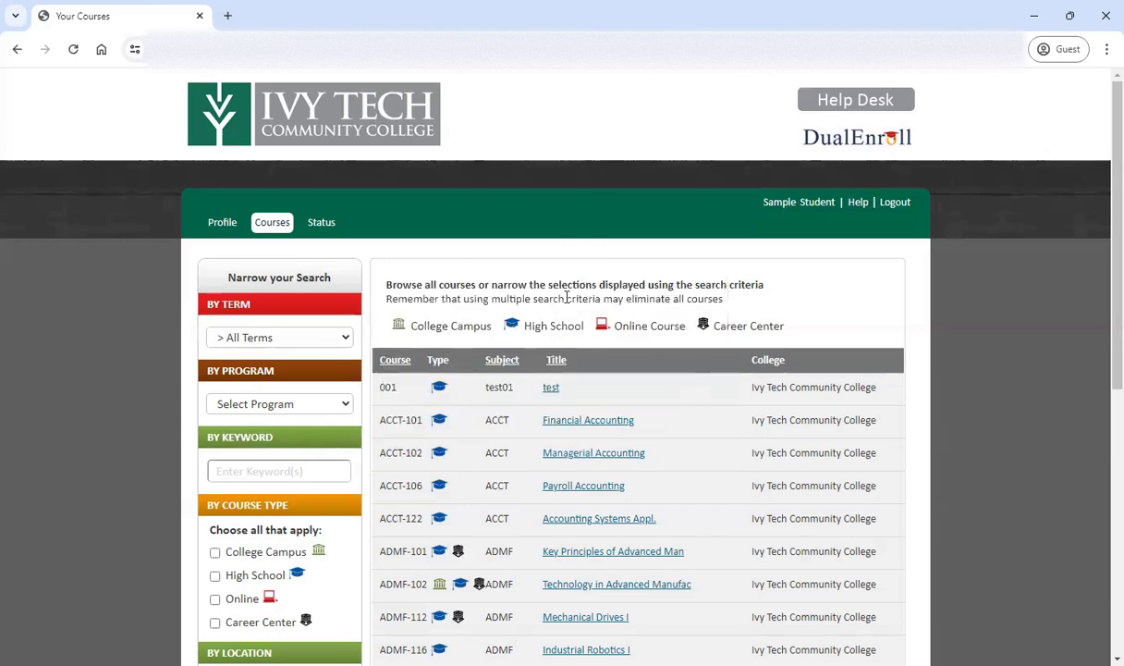
pyautogui.click(222, 226)
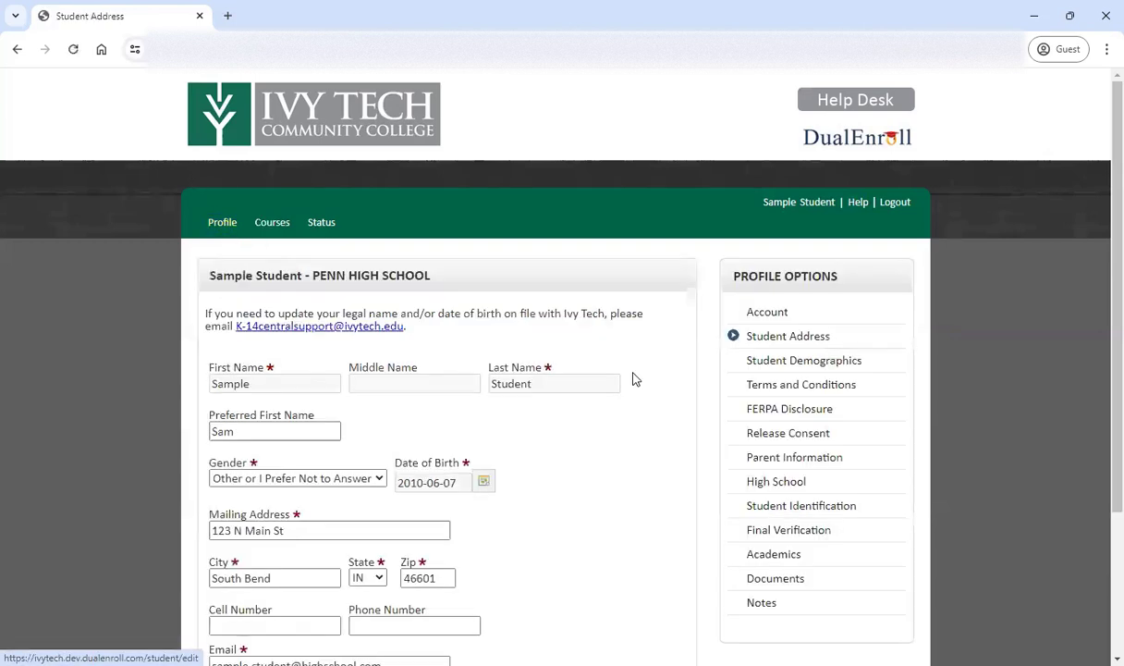
pyautogui.scroll(-3, 644, 431)
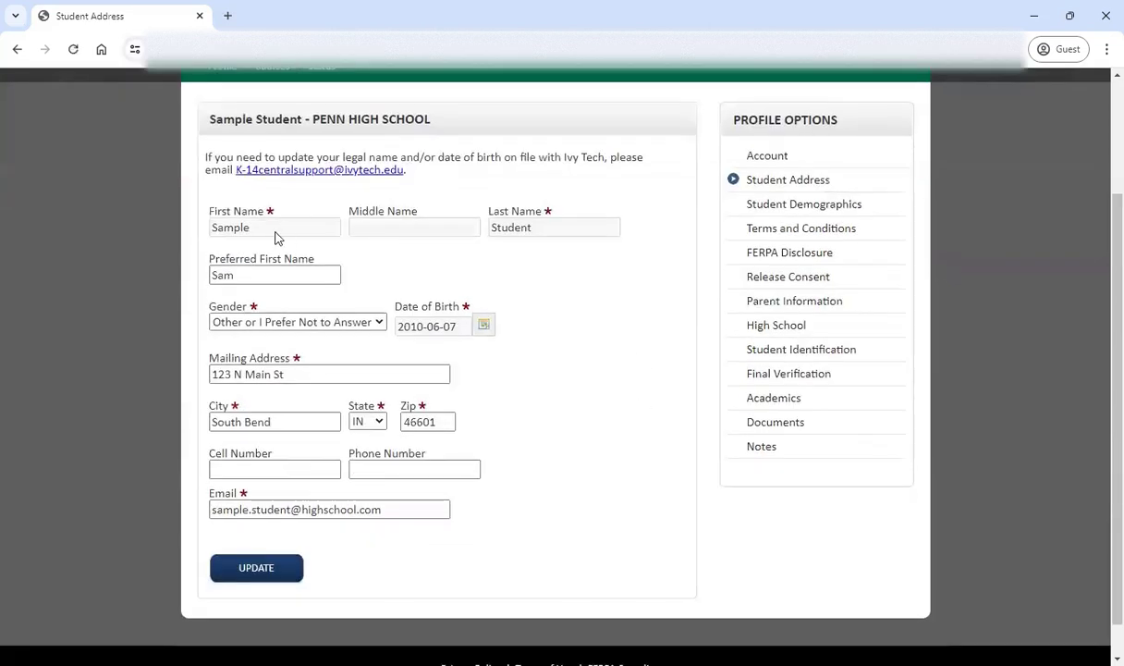
# Step: Review the profile's first and last name, Date of Birth, and the legal-name update note
pyautogui.doubleClick(222, 232)
pyautogui.click(532, 233)
pyautogui.doubleClick(532, 230)
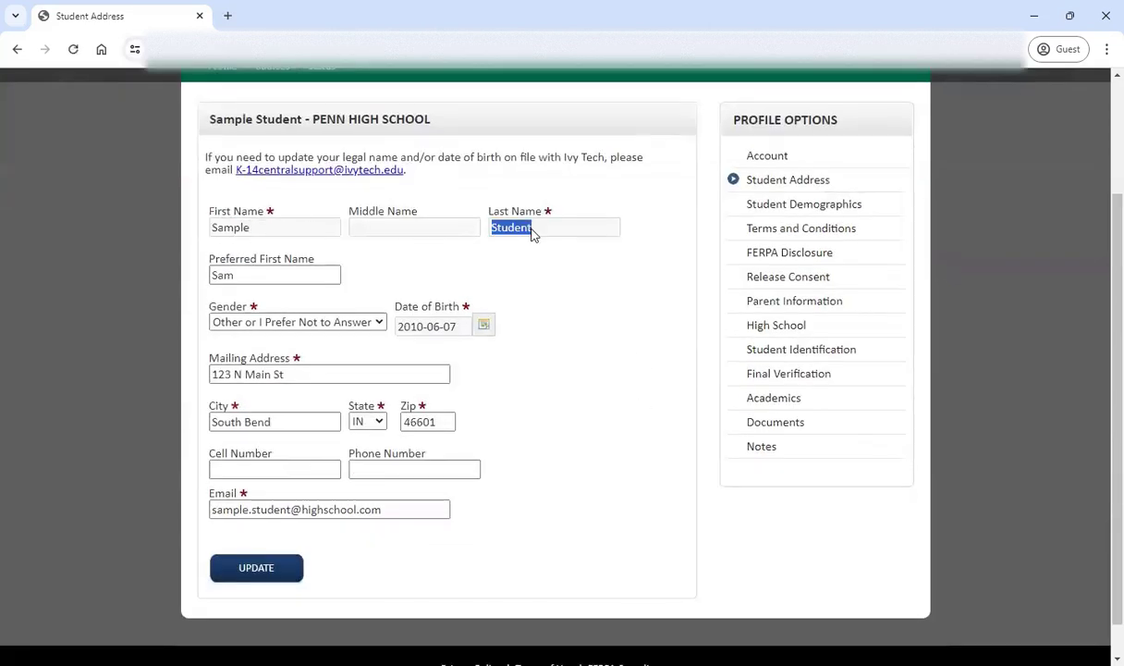
pyautogui.tripleClick(416, 326)
pyautogui.click(573, 321)
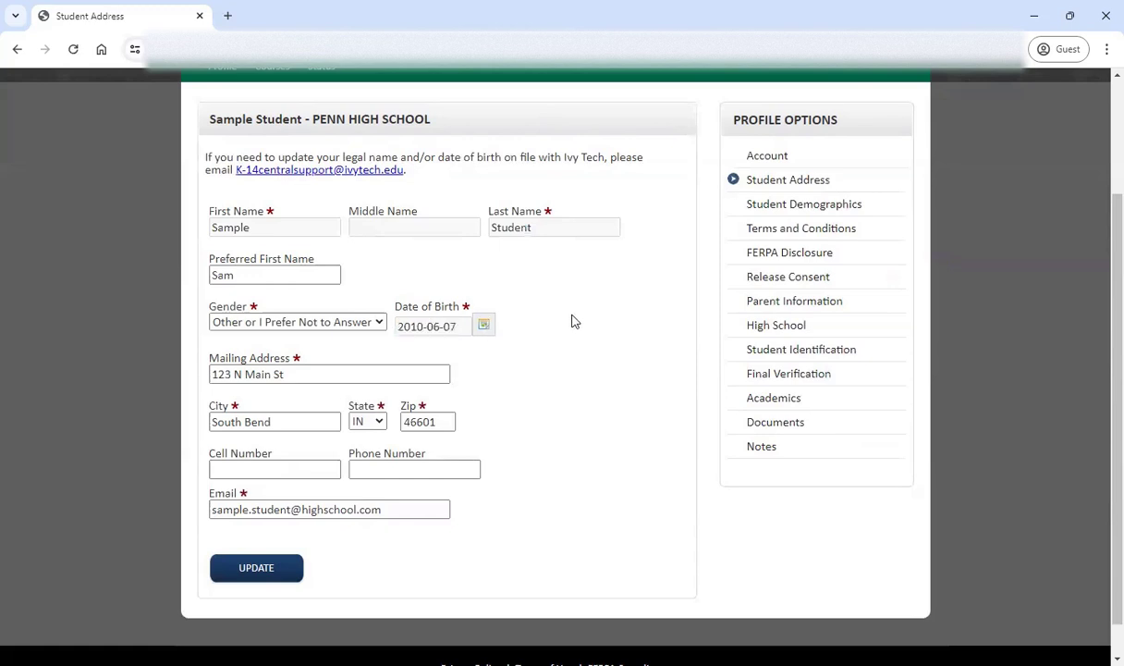
pyautogui.scroll(1, 573, 321)
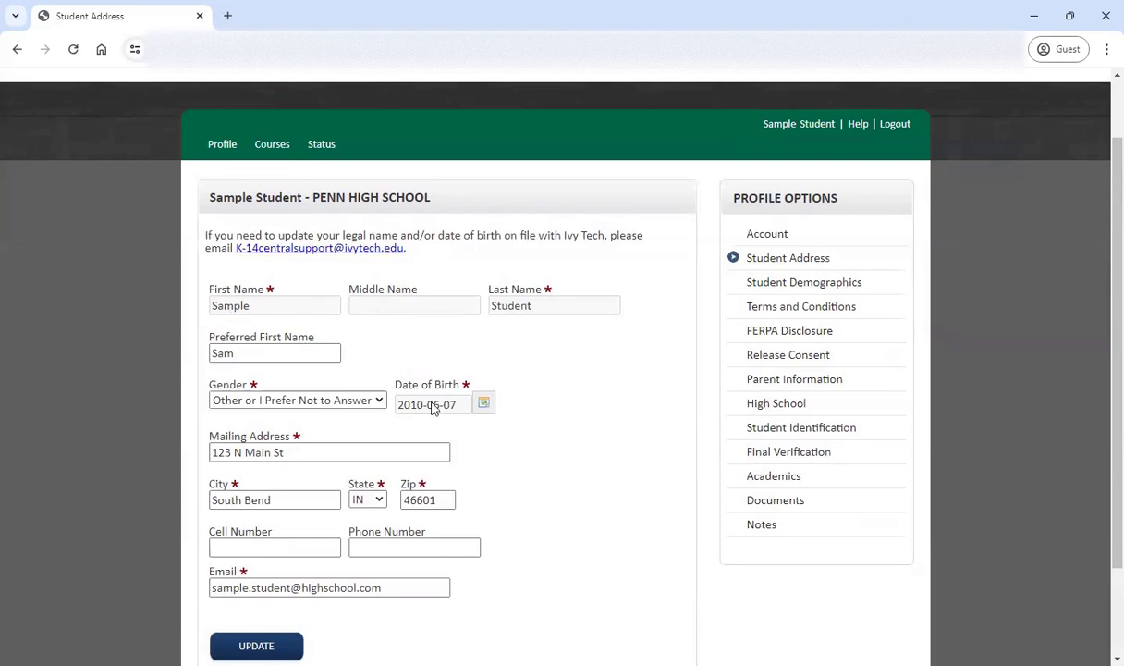
pyautogui.moveTo(414, 253); pyautogui.dragTo(213, 277)
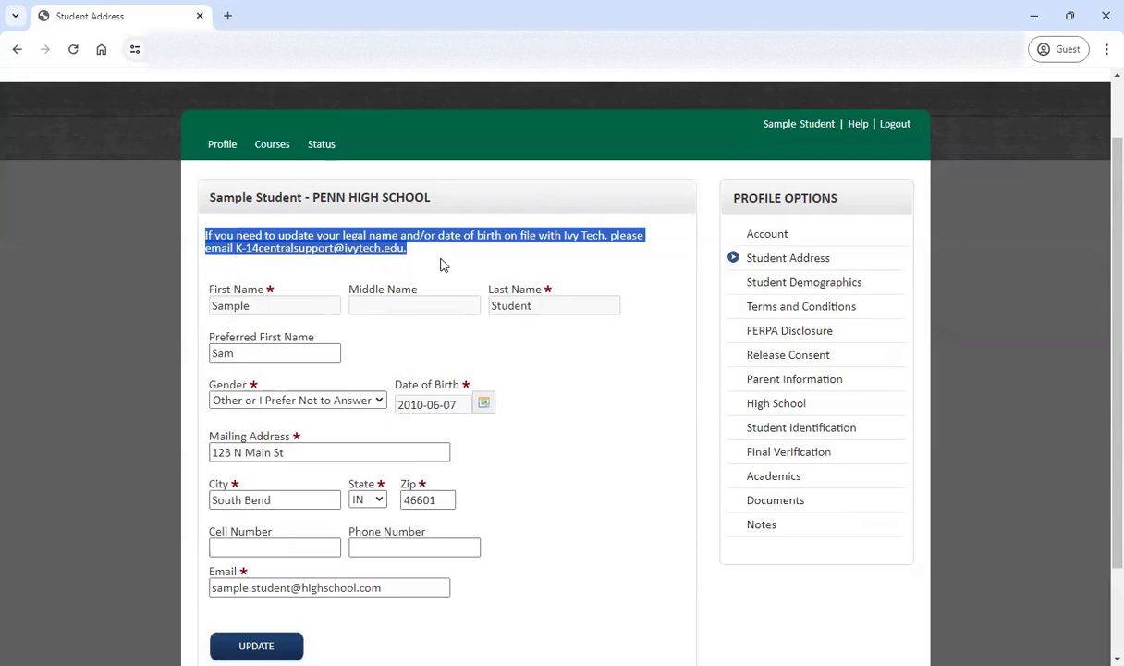
pyautogui.click(417, 246)
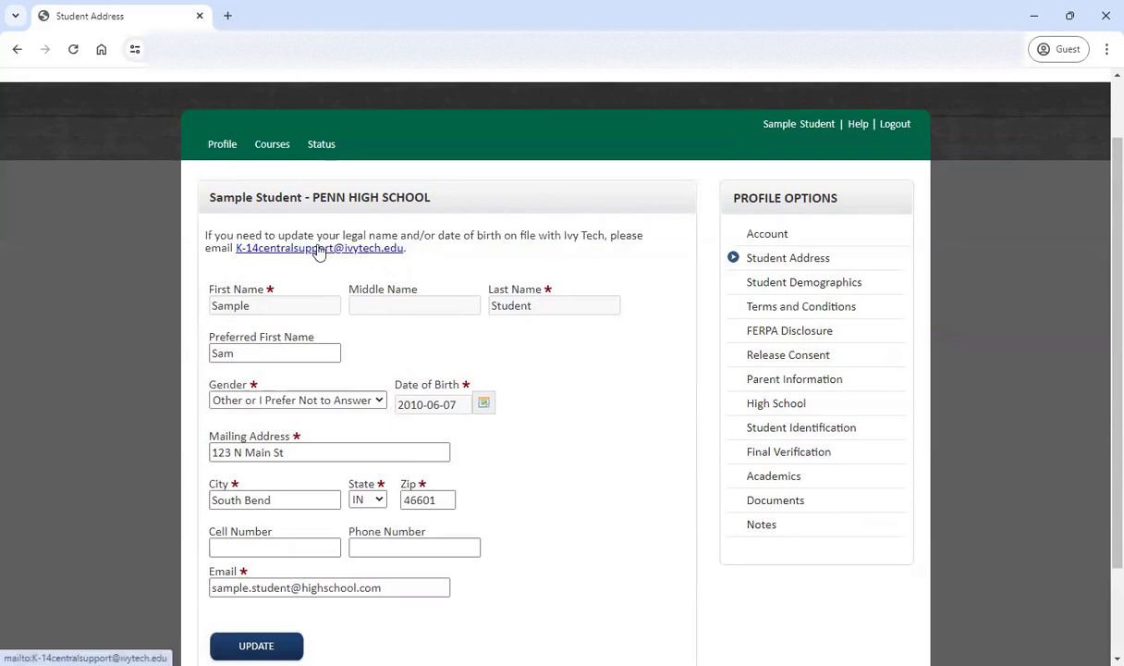